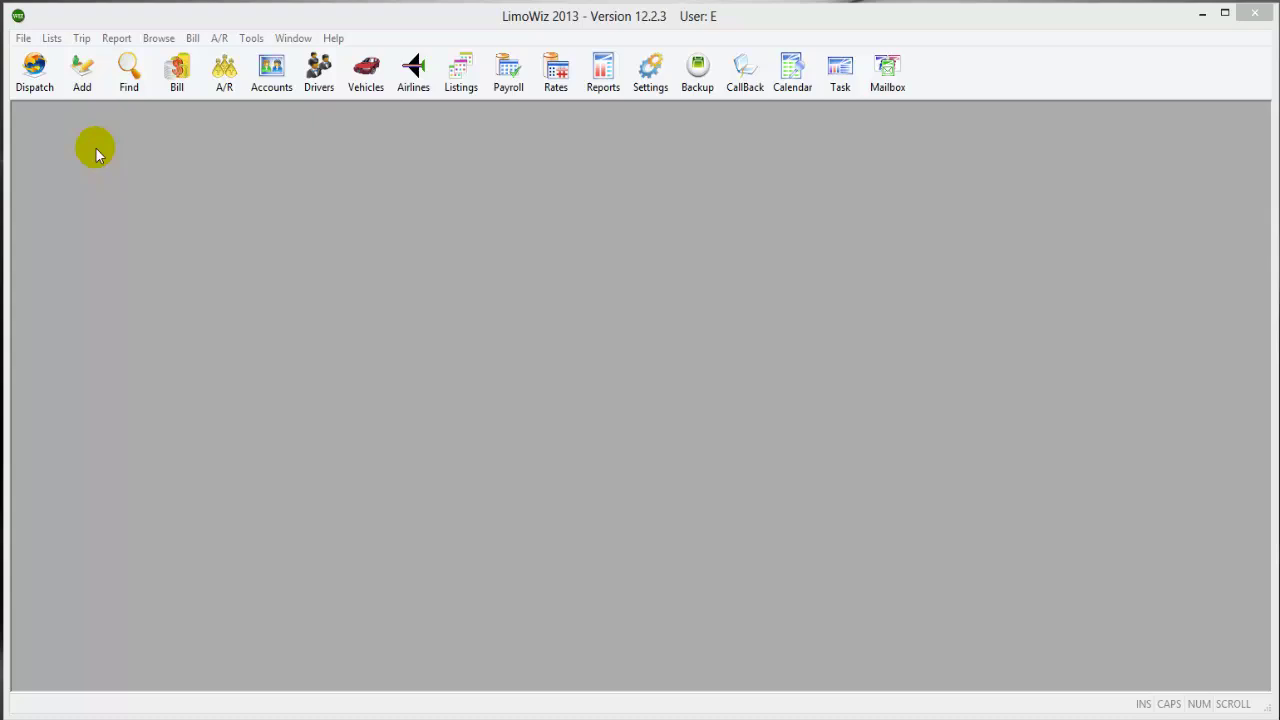
Step: Look through the dispatch search options and list the trips dated 05/23/2013 by date
{"action": "left_click", "coordinate": [36, 78]}
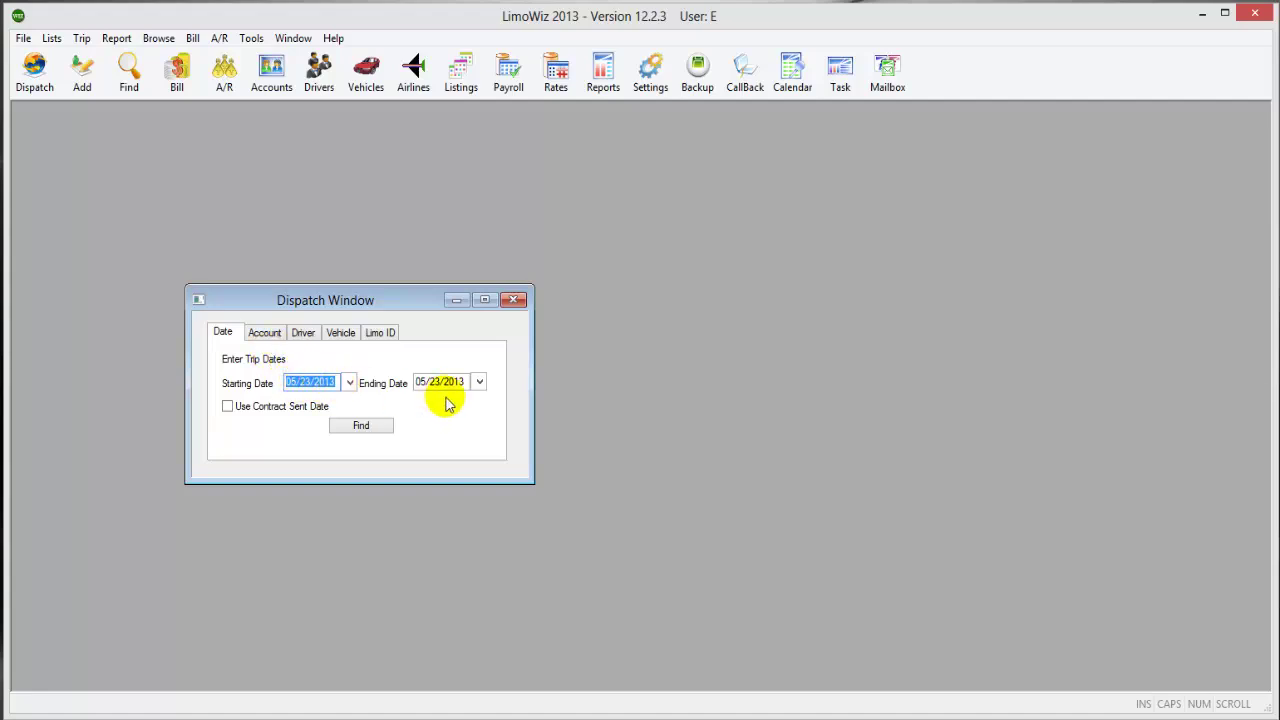
{"action": "left_click", "coordinate": [265, 334]}
{"action": "left_click", "coordinate": [304, 334]}
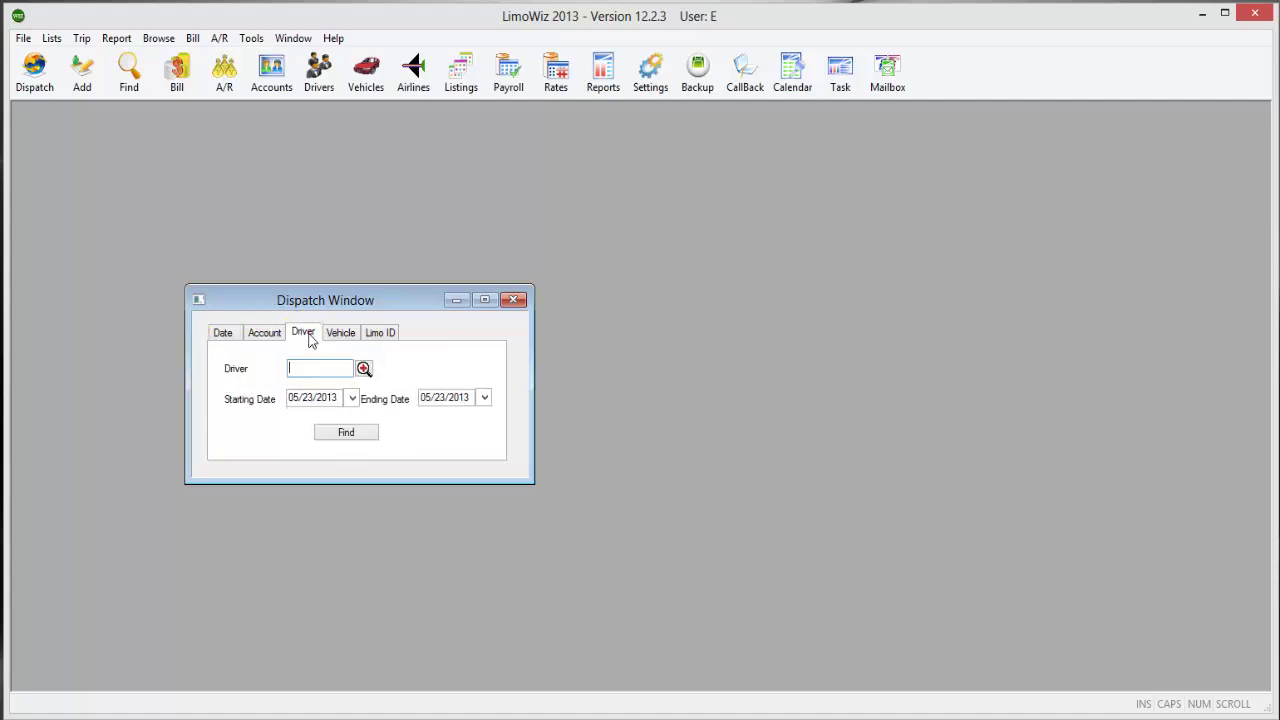
{"action": "left_click", "coordinate": [345, 340]}
{"action": "left_click", "coordinate": [381, 334]}
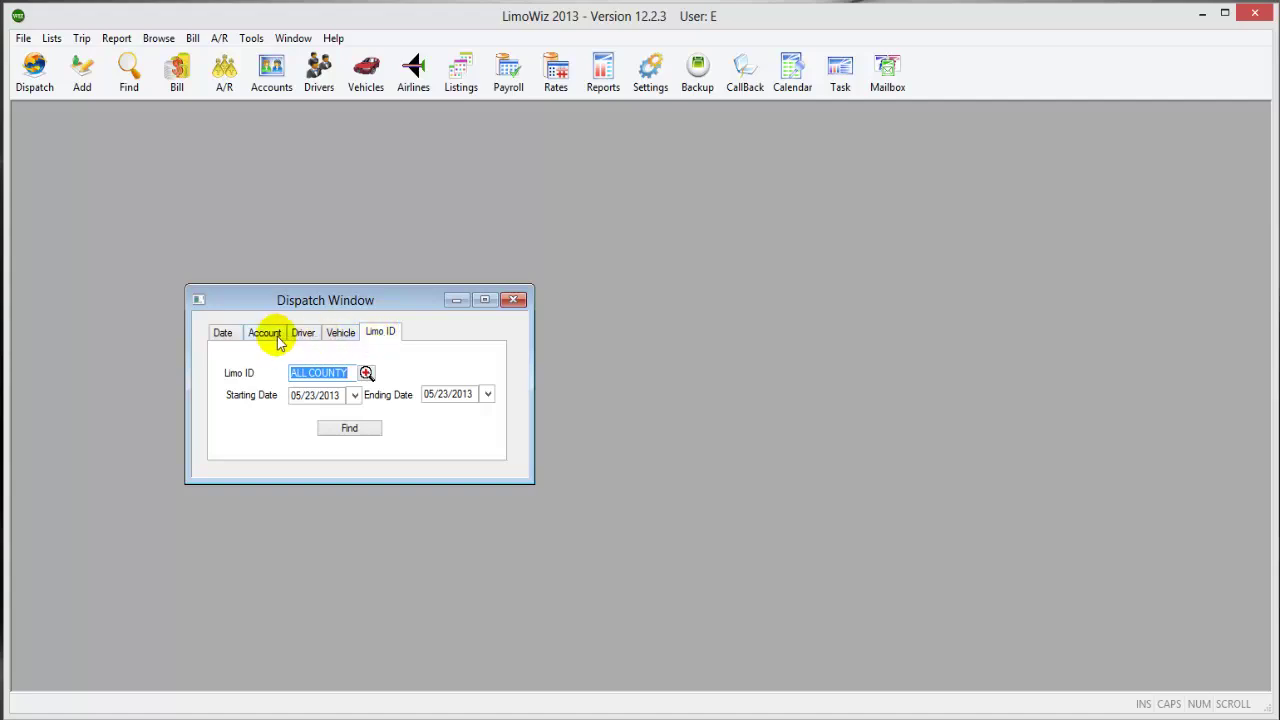
{"action": "left_click", "coordinate": [224, 334]}
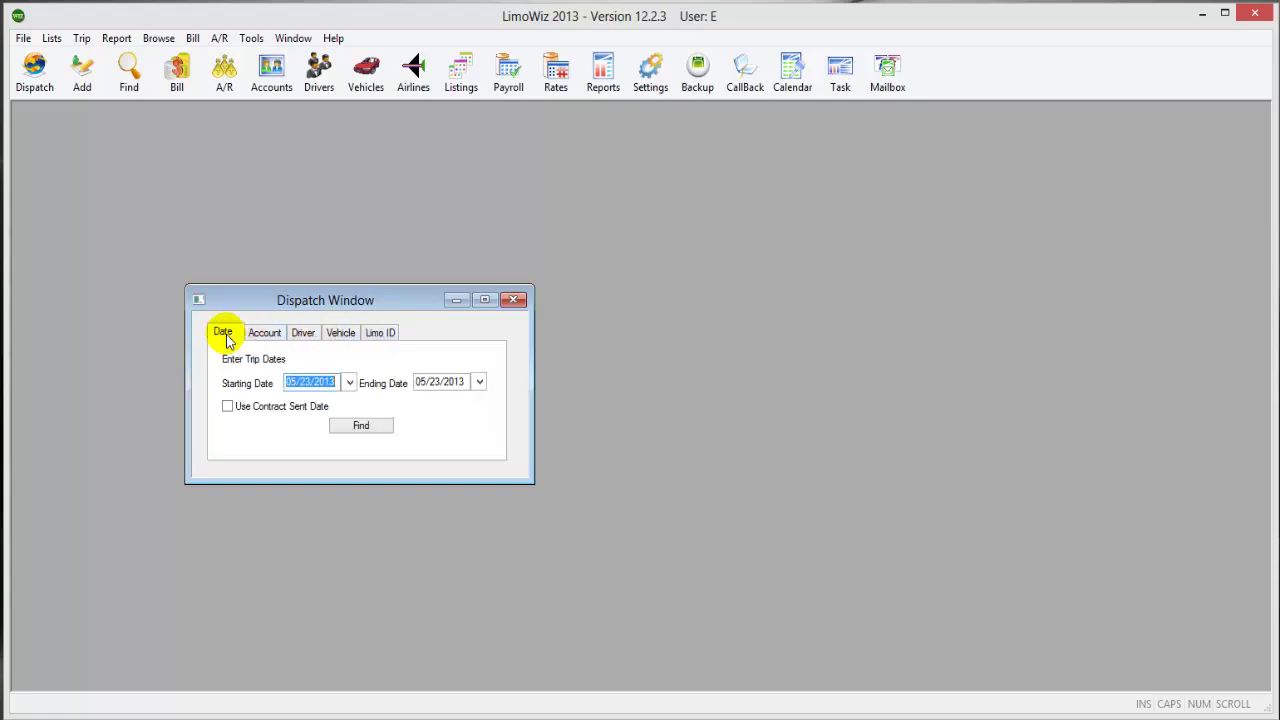
{"action": "left_click", "coordinate": [366, 428]}
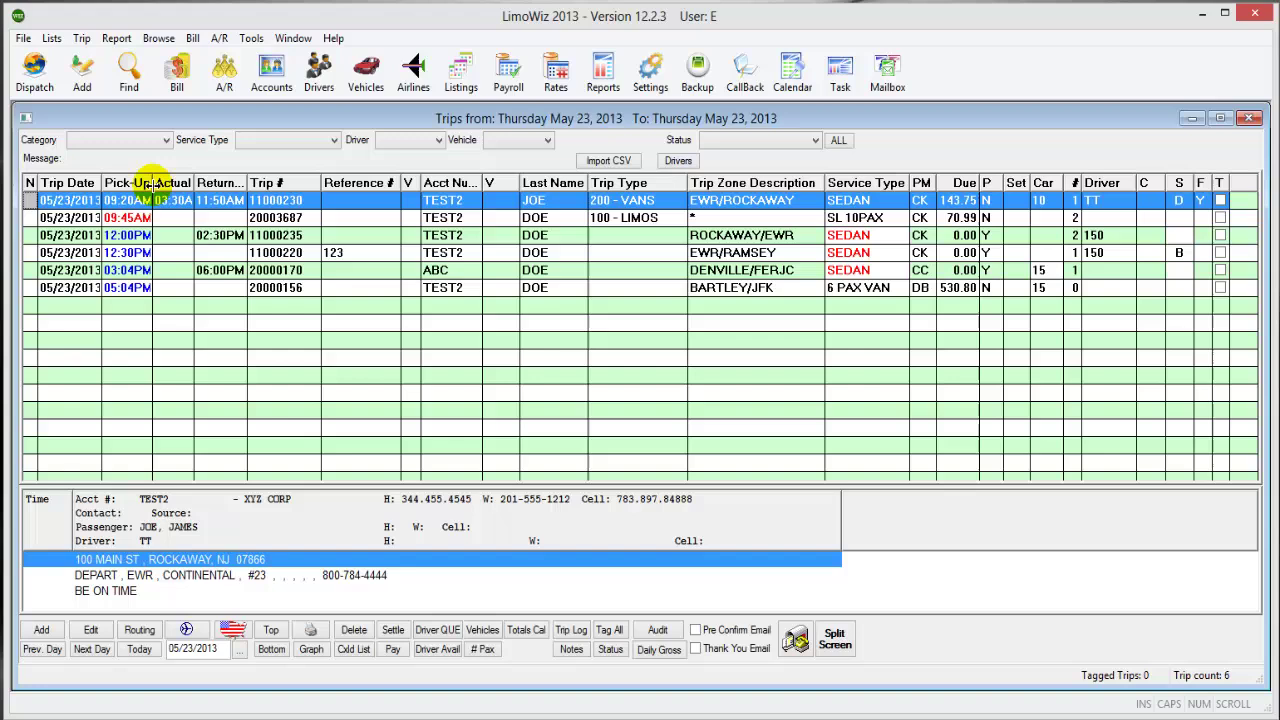
Step: Widen the Pick-Up column slightly and view the vehicle details of car 10 on the 09:20AM trip
{"action": "left_click_drag", "start_coordinate": [156, 184], "coordinate": [156, 183]}
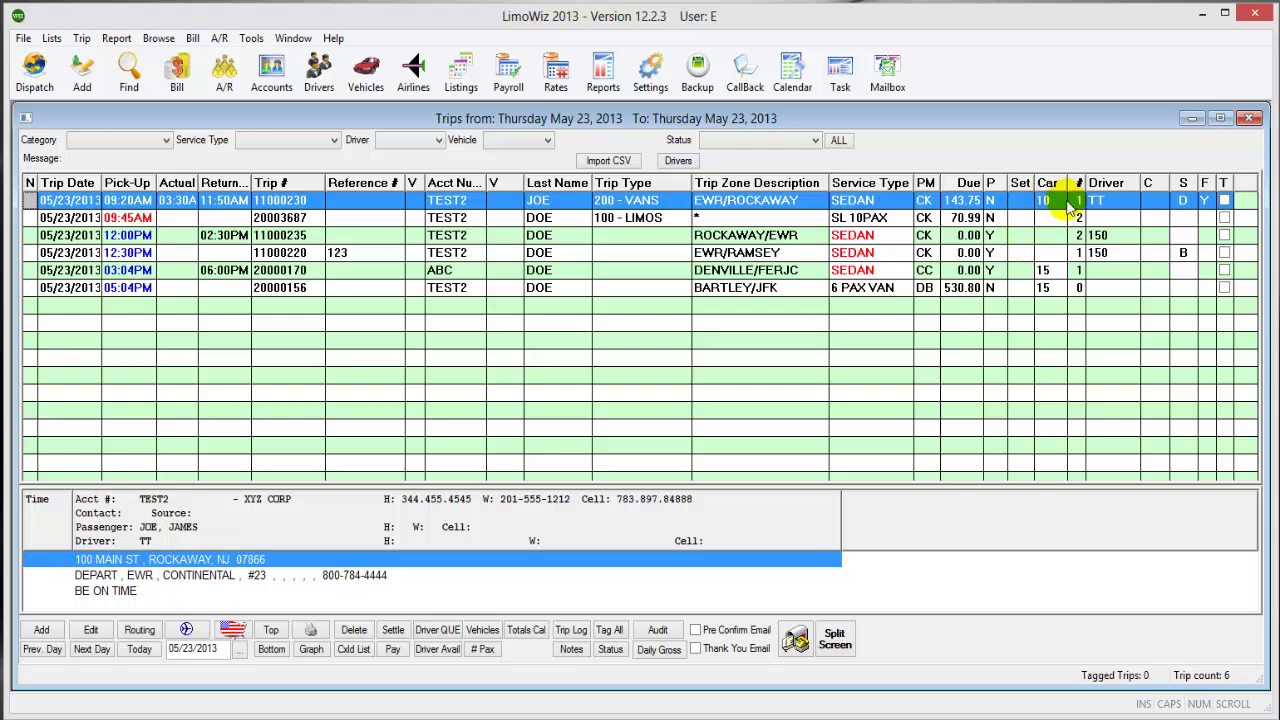
{"action": "right_click", "coordinate": [1048, 210]}
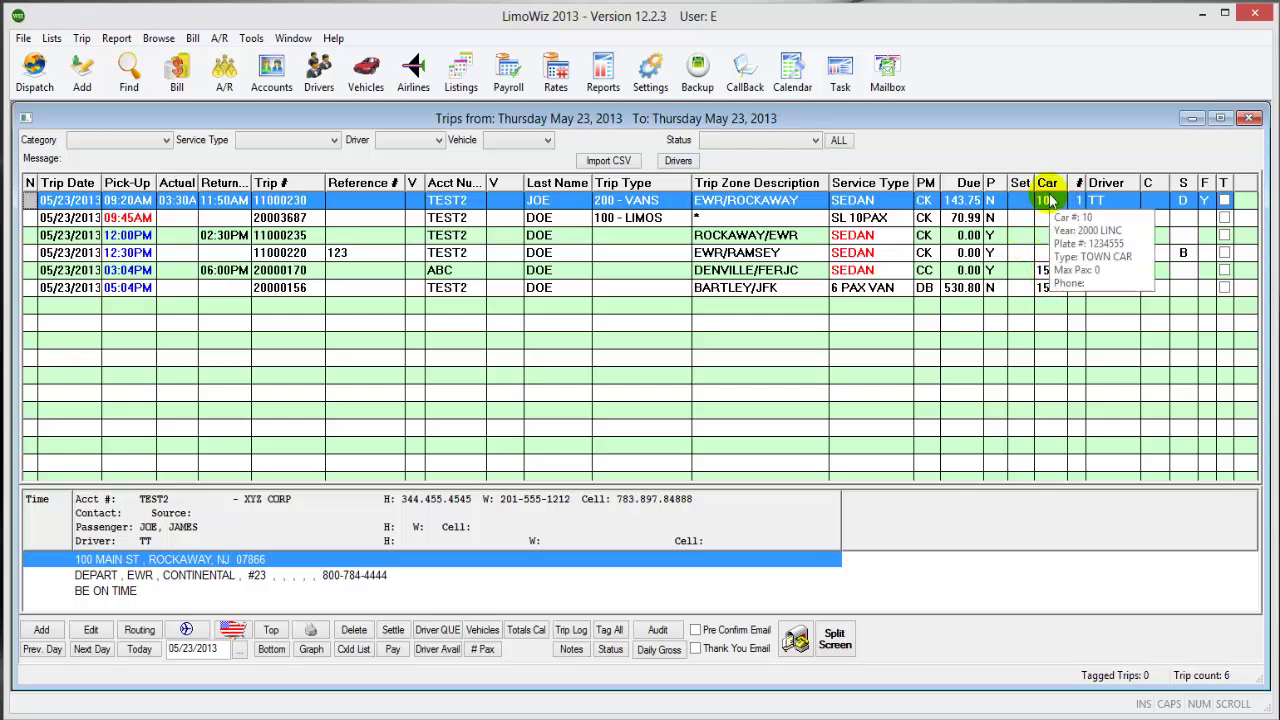
Step: Record a trip confirmation for the 09:20AM trip, entering the name of the person it was confirmed with, and save it
{"action": "left_click", "coordinate": [1155, 203]}
{"action": "left_click_drag", "start_coordinate": [771, 464], "coordinate": [745, 310]}
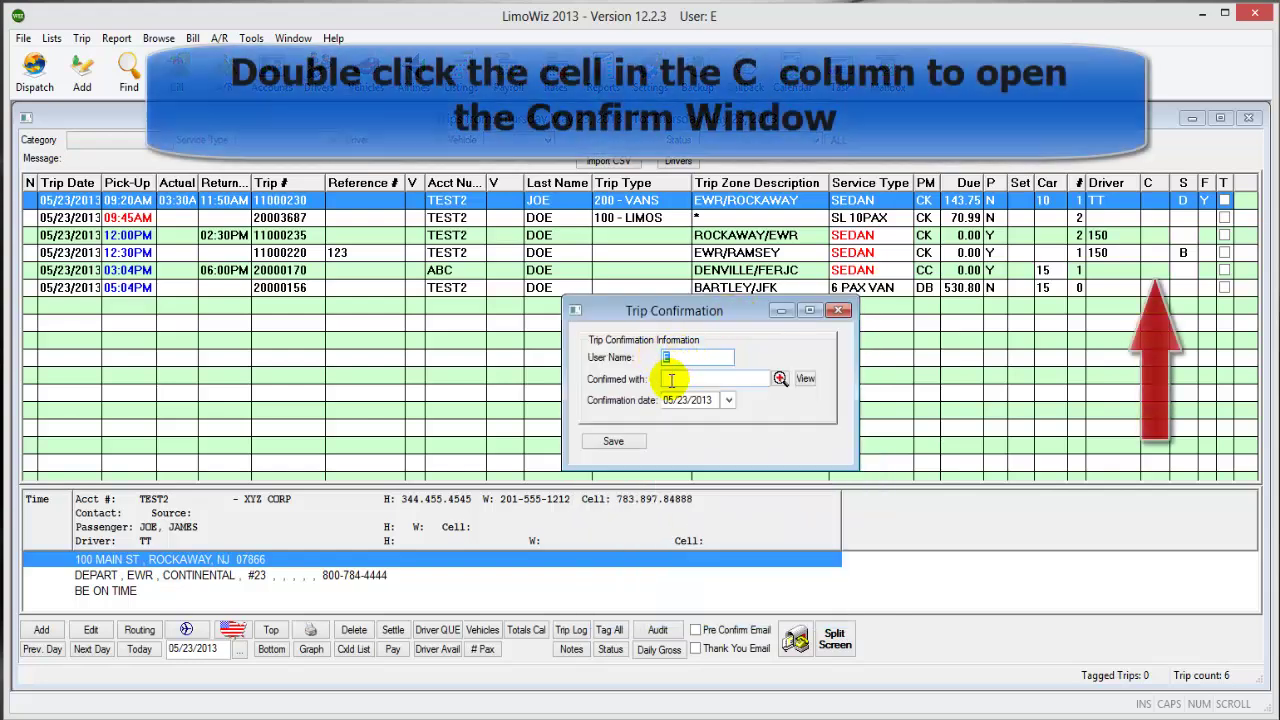
{"action": "left_click", "coordinate": [683, 381]}
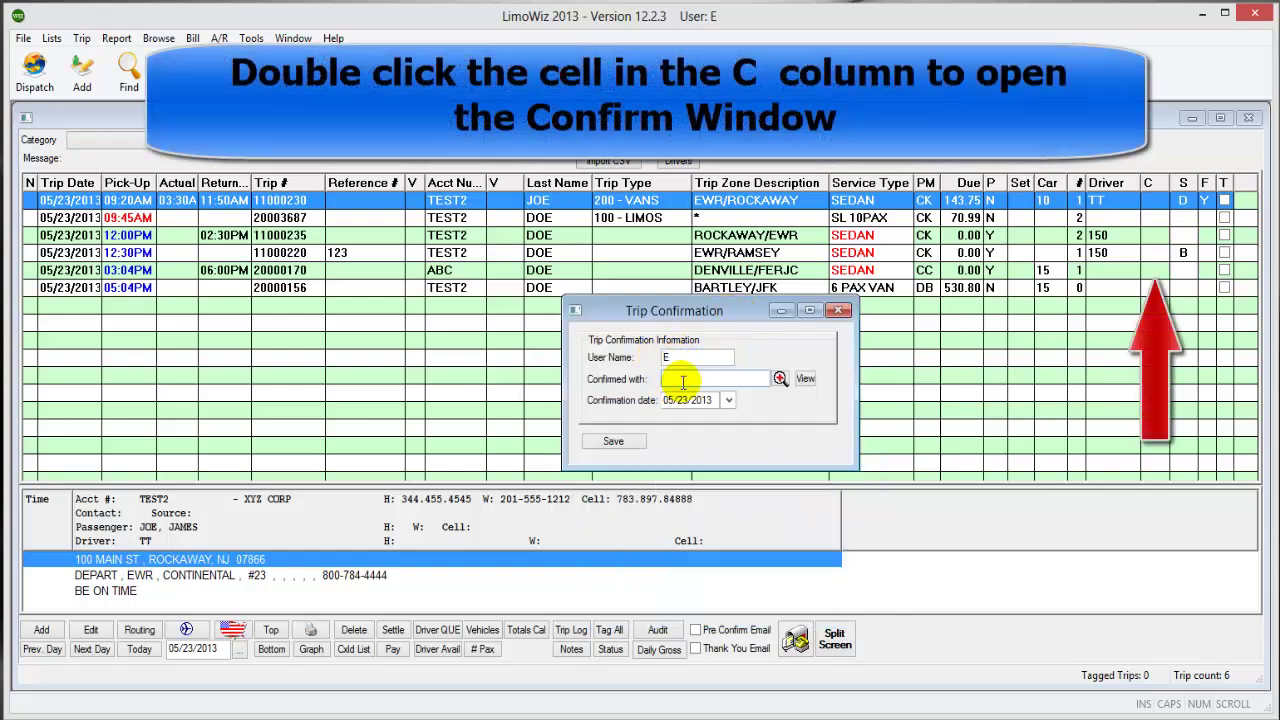
{"action": "type", "text": "JACK"}
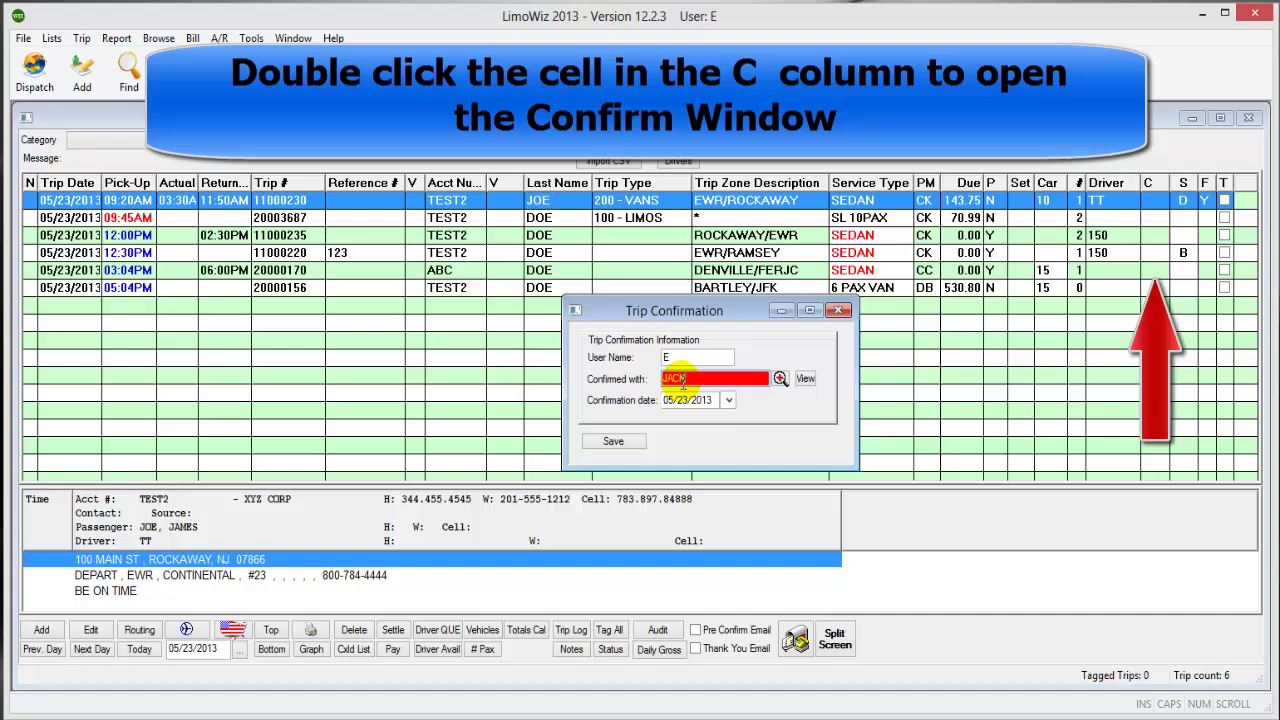
{"action": "left_click", "coordinate": [614, 443]}
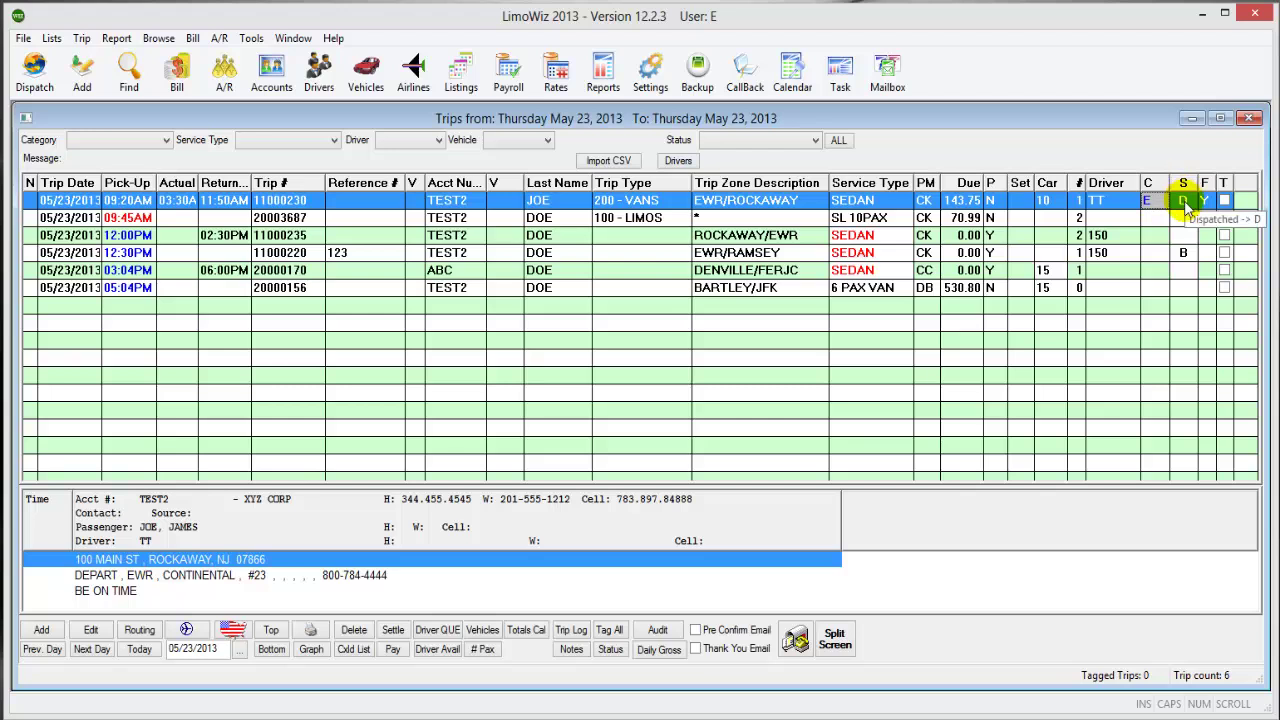
Step: Set the 09:20AM trip's status to Completed (C) from the list of trip statuses
{"action": "left_click", "coordinate": [1184, 202]}
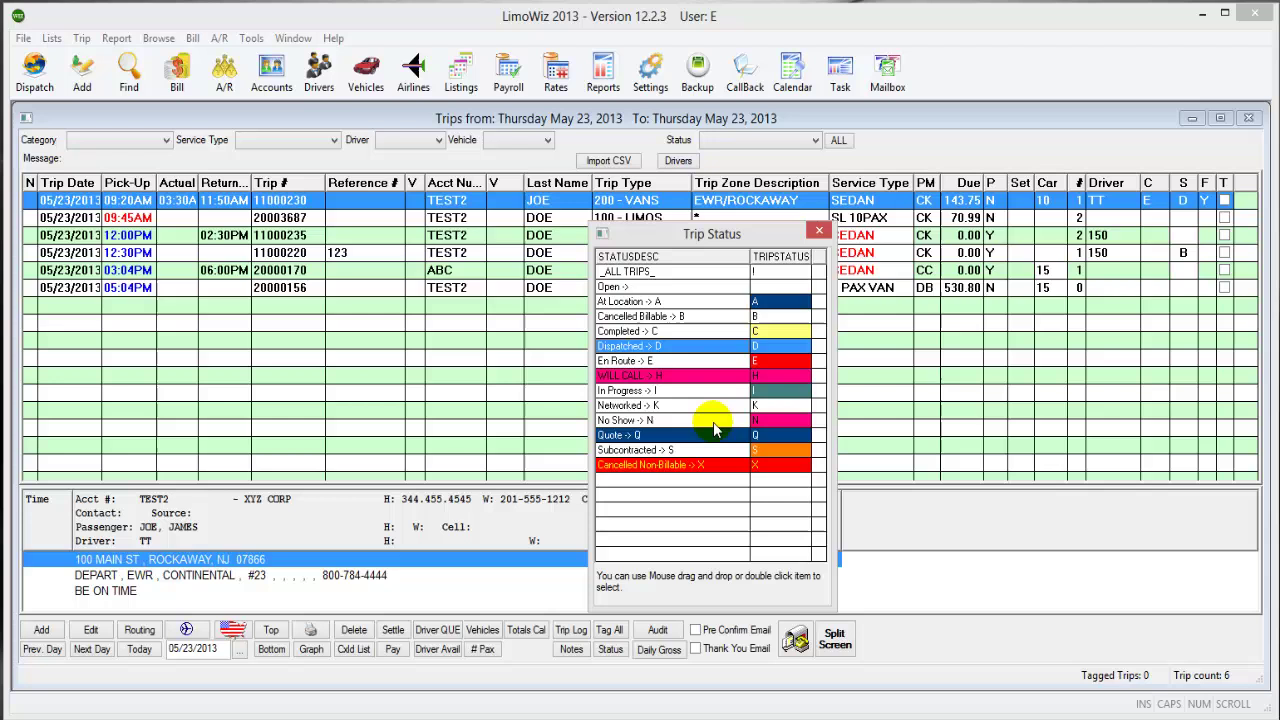
{"action": "left_click", "coordinate": [769, 409]}
{"action": "left_click", "coordinate": [769, 412]}
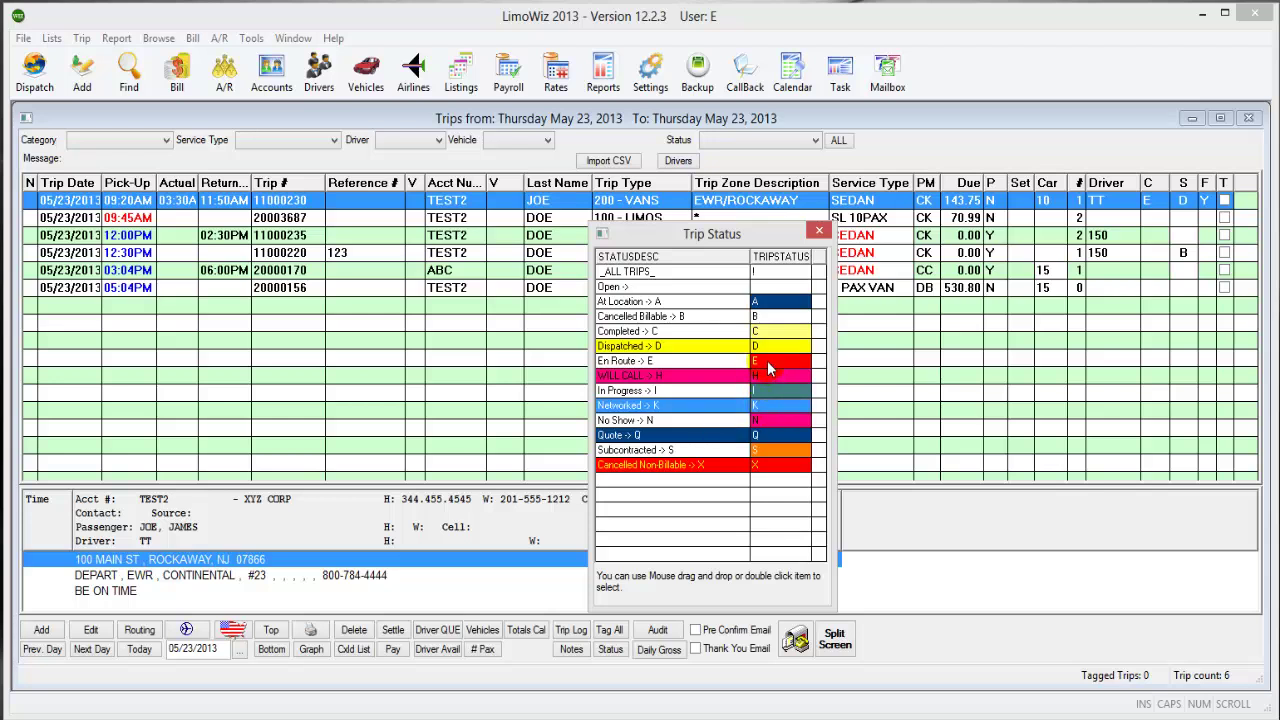
{"action": "left_click", "coordinate": [767, 360]}
{"action": "left_click", "coordinate": [777, 333]}
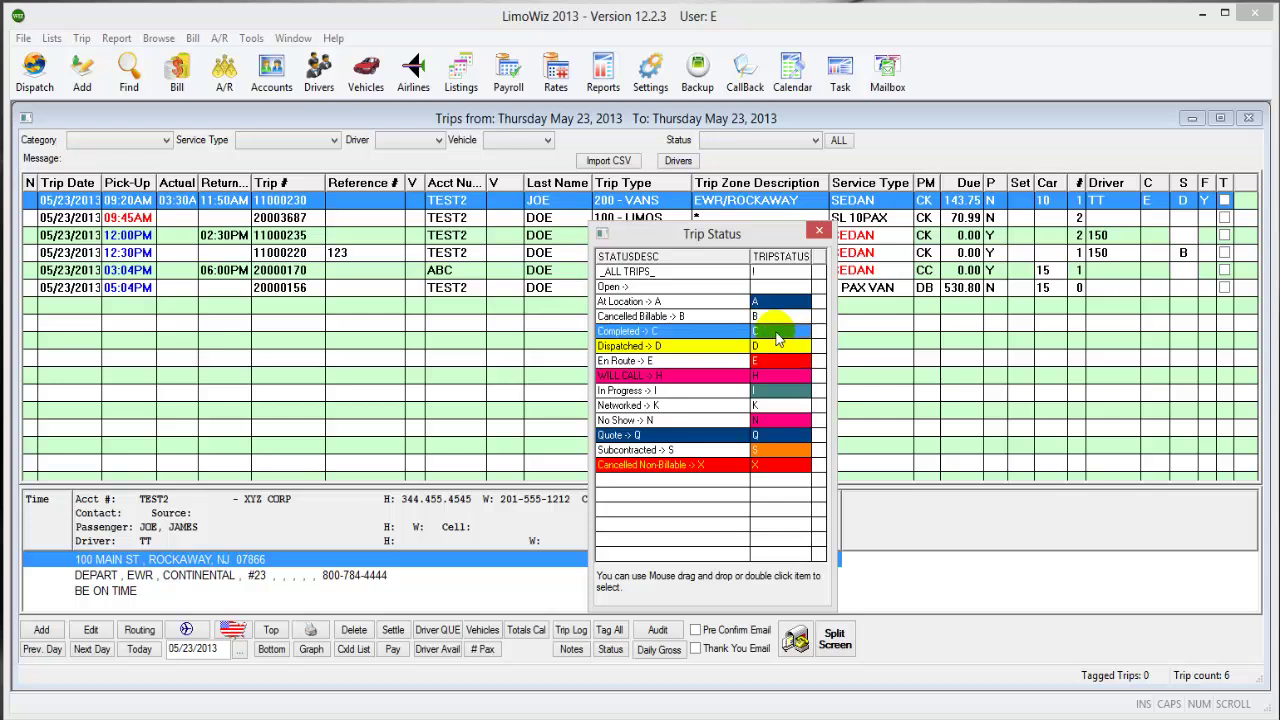
{"action": "left_click_drag", "start_coordinate": [777, 337], "coordinate": [1188, 207]}
Step: Assign Dispatched (D) to the 12:00PM trip and No Show (N) to the 05:04PM trip, and close the status list
{"action": "left_click_drag", "start_coordinate": [776, 350], "coordinate": [1185, 235]}
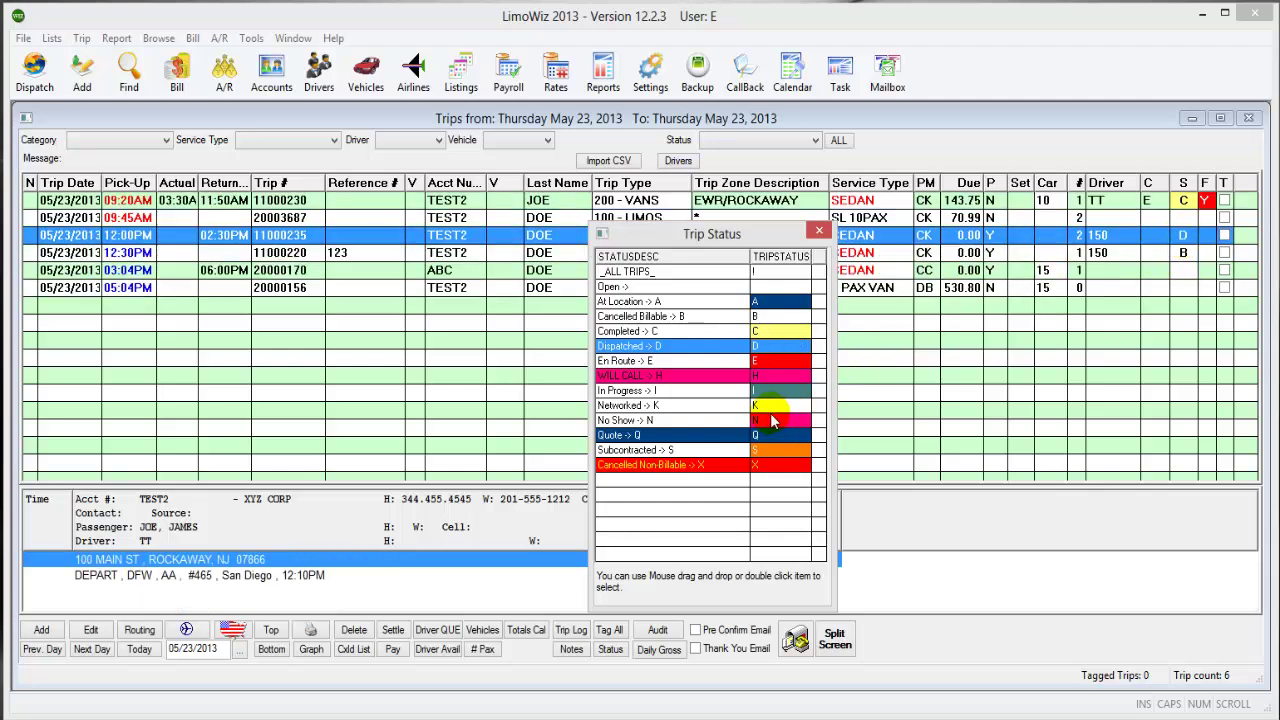
{"action": "left_click_drag", "start_coordinate": [776, 420], "coordinate": [1183, 287]}
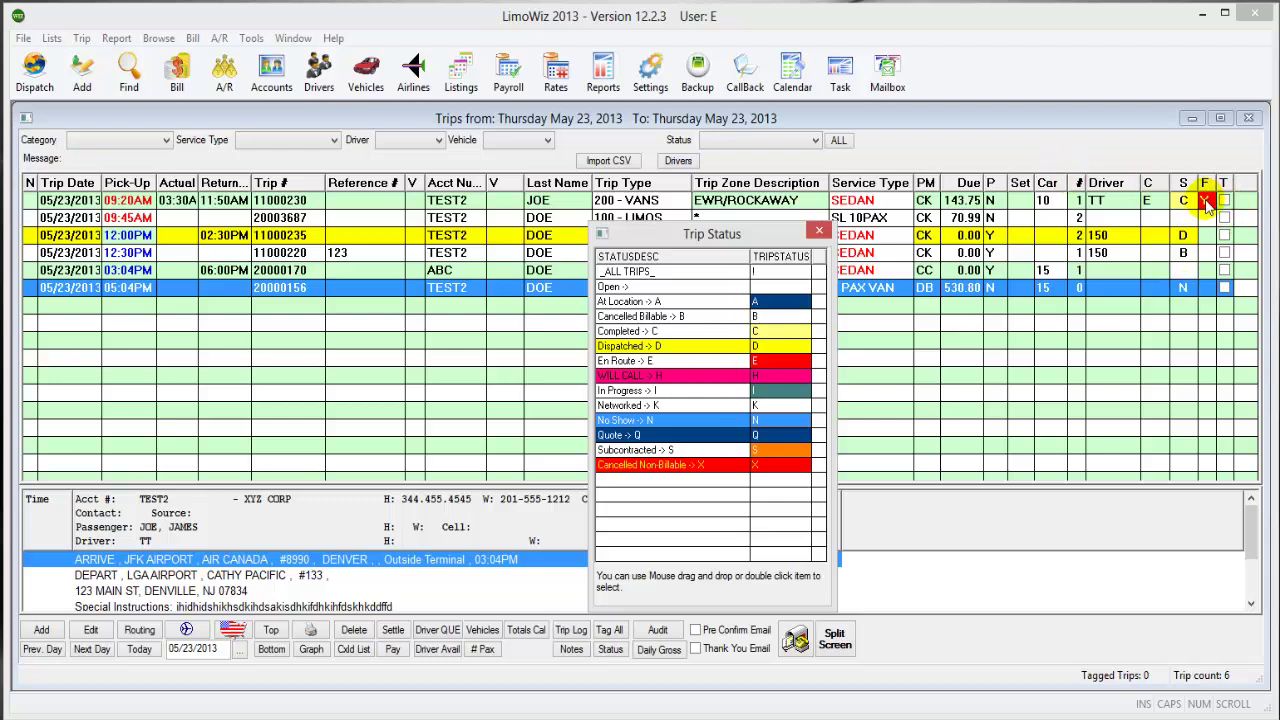
{"action": "left_click", "coordinate": [819, 230]}
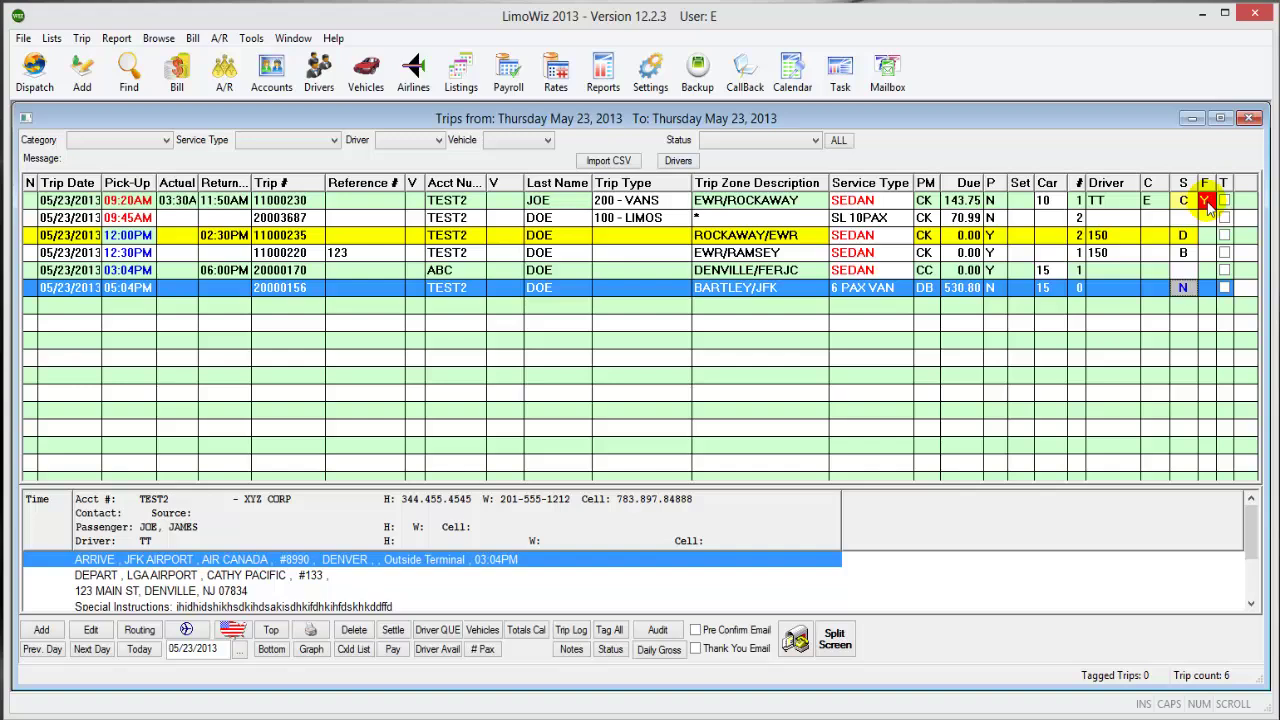
Step: Clear the F flag on the 09:20AM trip, and turn the 12:00PM trip's F flag on and off again
{"action": "left_click", "coordinate": [1207, 203]}
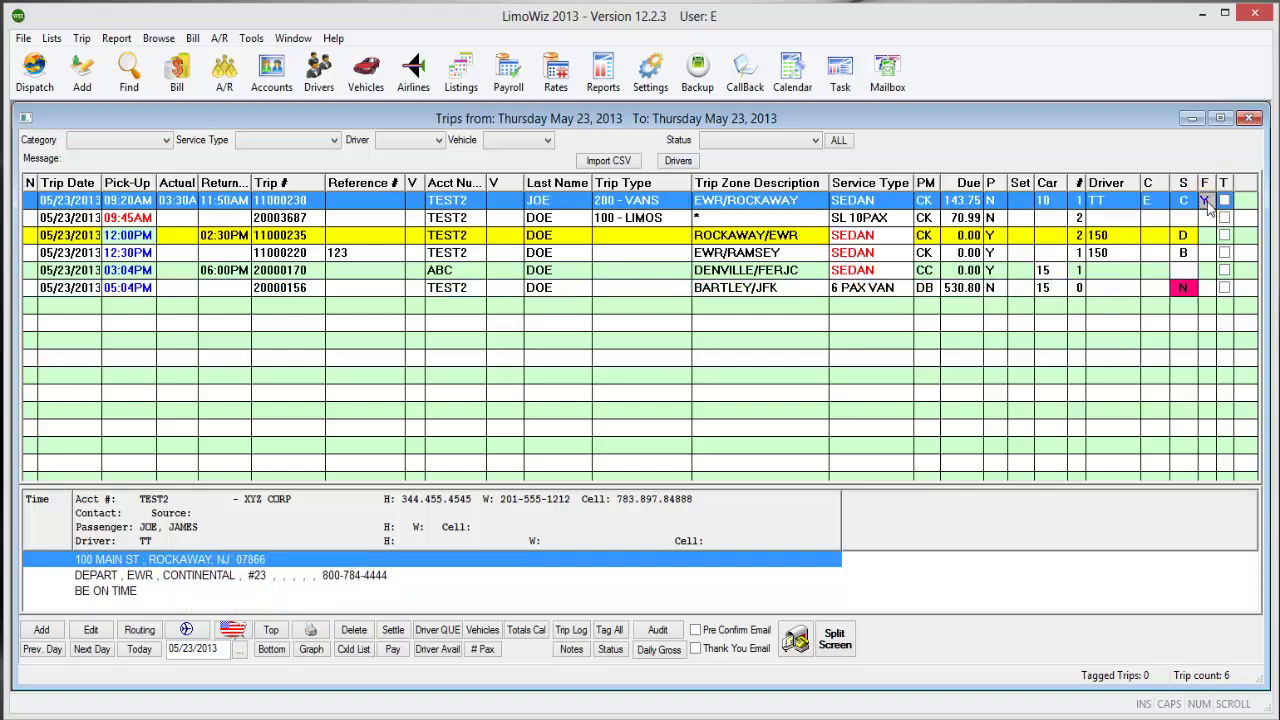
{"action": "left_click", "coordinate": [1207, 240]}
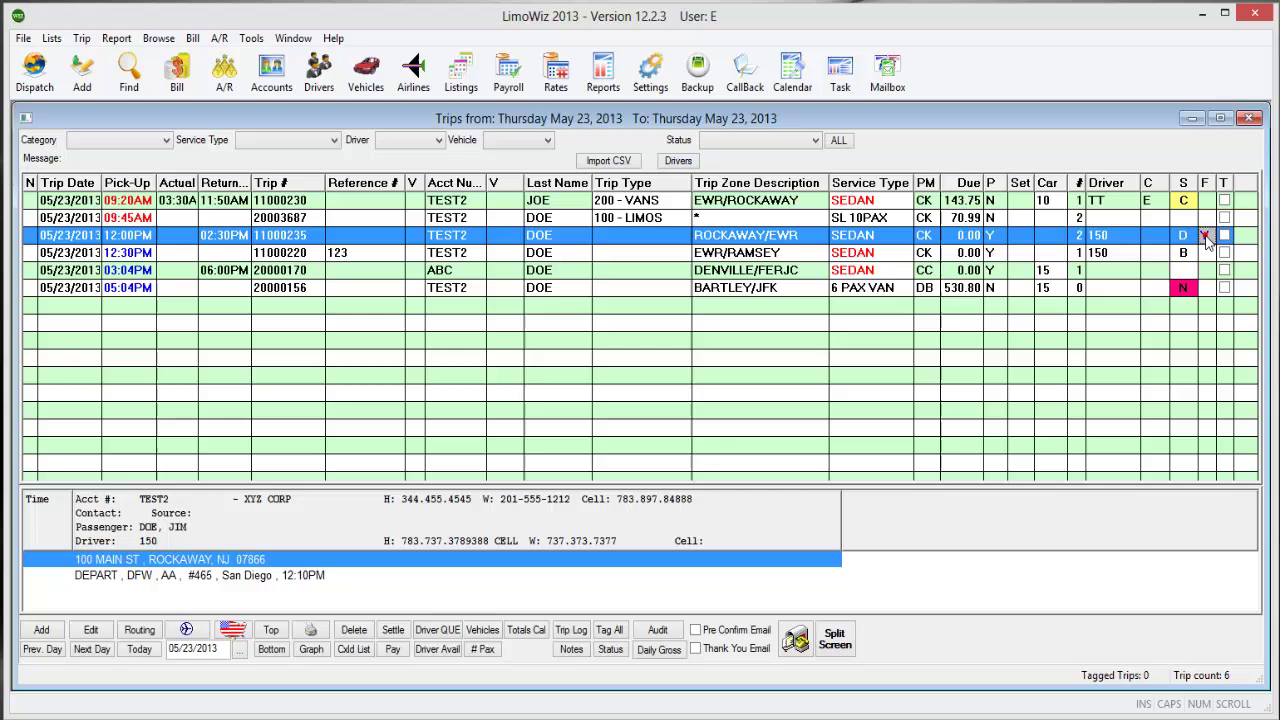
{"action": "left_click", "coordinate": [1207, 236]}
{"action": "left_click", "coordinate": [1207, 218]}
{"action": "left_click", "coordinate": [1207, 240]}
{"action": "left_click", "coordinate": [1205, 237]}
{"action": "left_click", "coordinate": [1186, 240]}
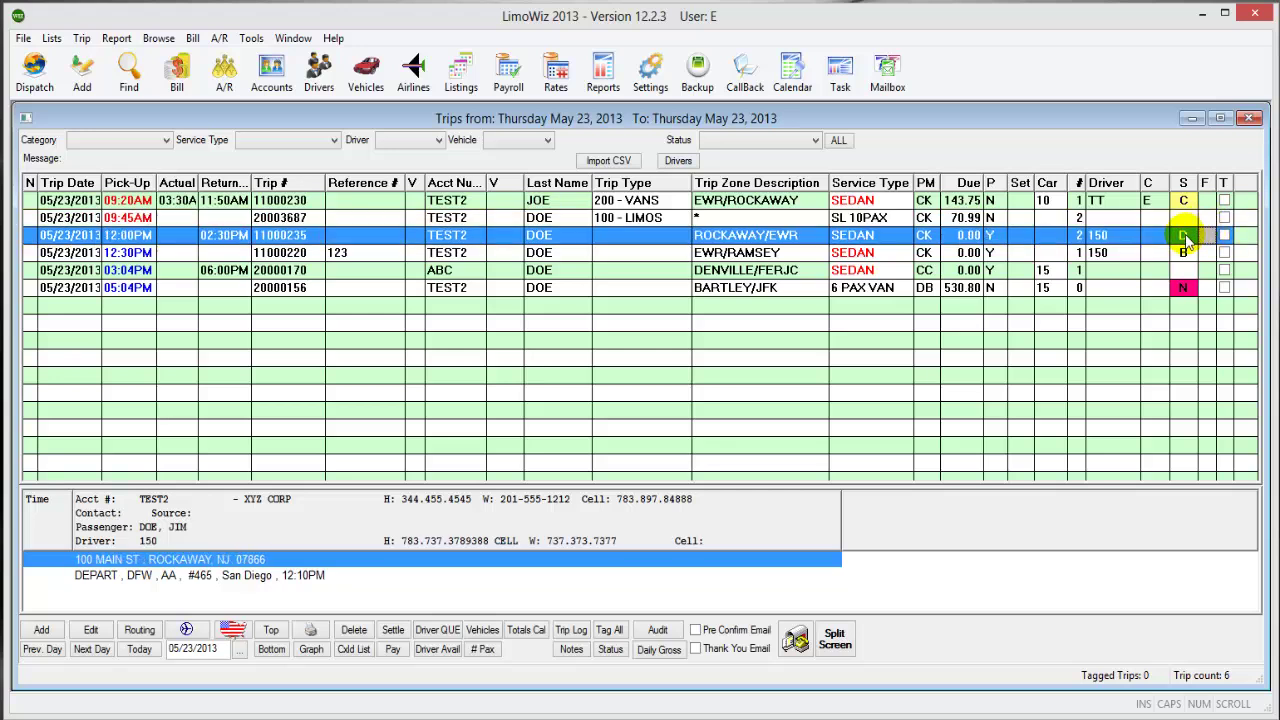
Step: Tag the 09:45AM and 03:04PM trips individually in the dispatch list
{"action": "left_click", "coordinate": [1227, 184]}
{"action": "left_click", "coordinate": [1227, 184]}
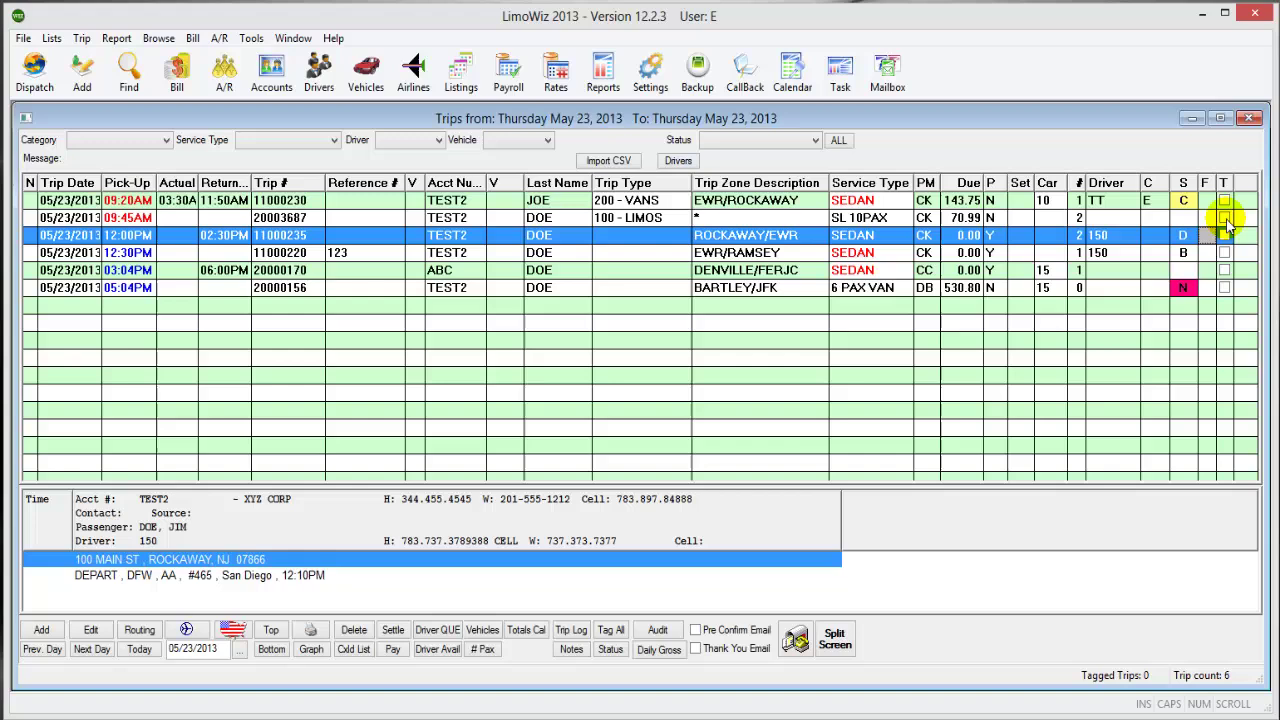
{"action": "left_click", "coordinate": [1225, 218]}
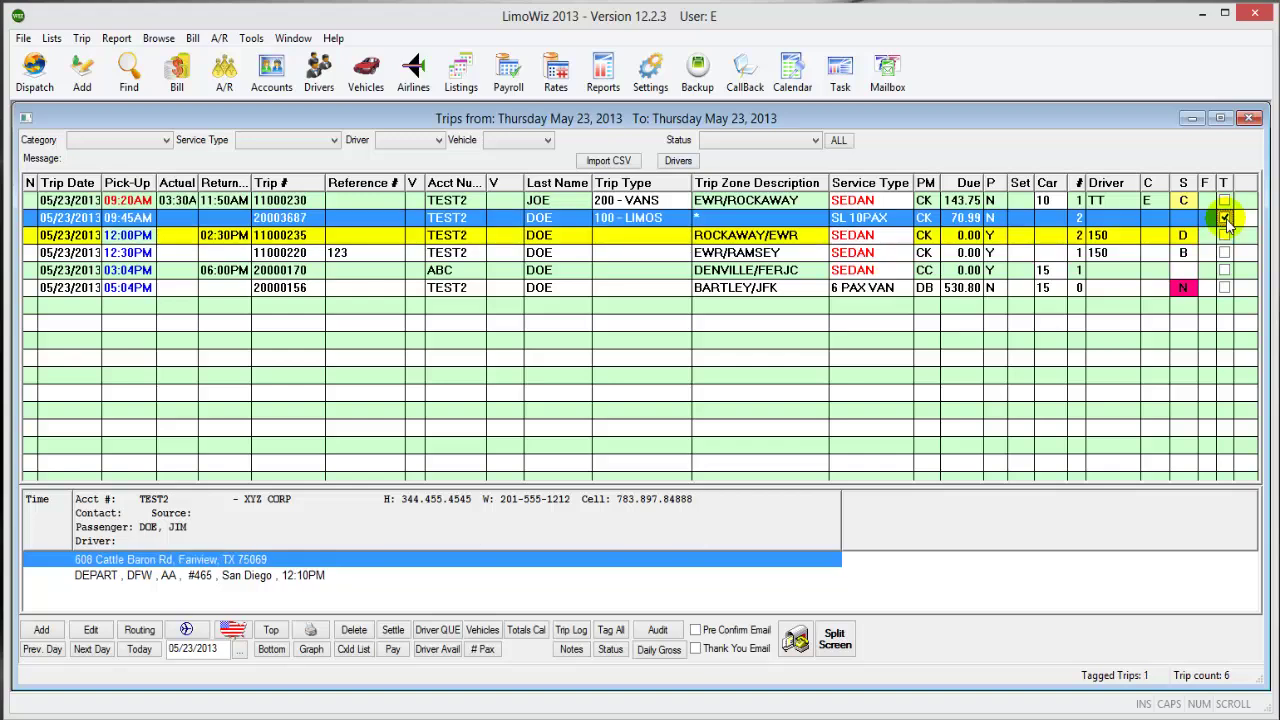
{"action": "left_click", "coordinate": [1225, 270]}
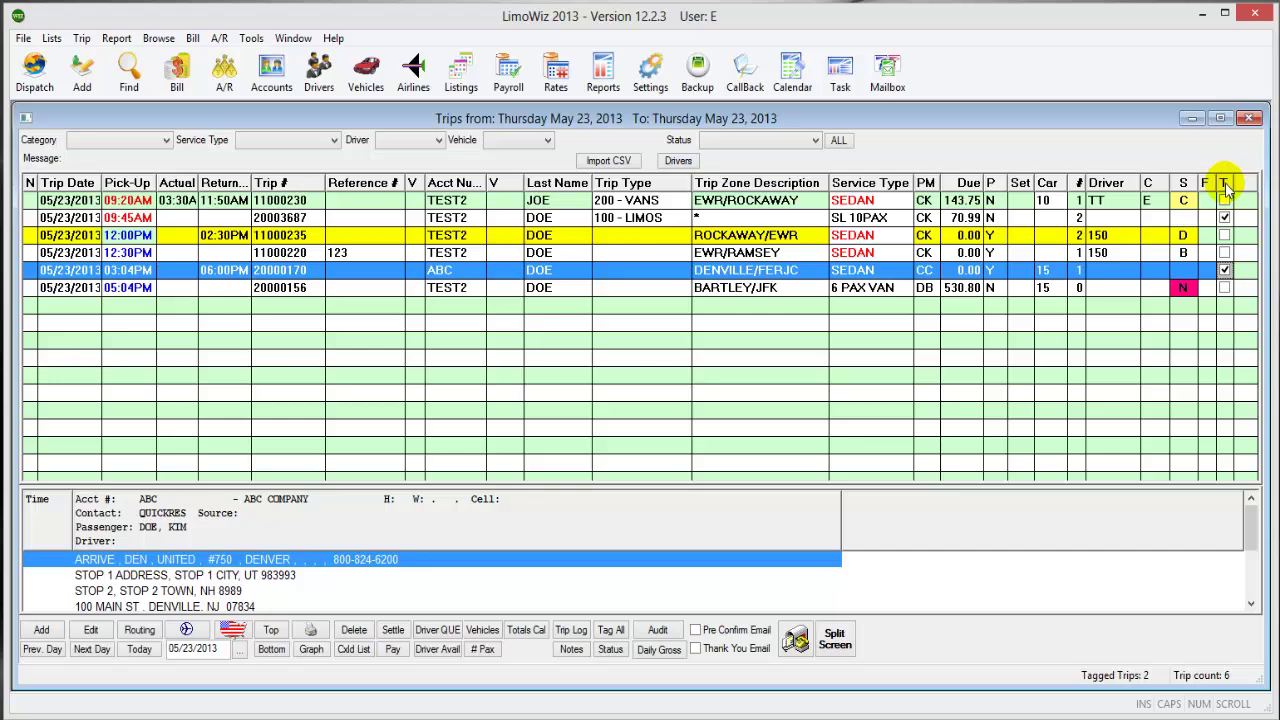
Step: Tag all the listed trips at once and clear all their tags
{"action": "left_click", "coordinate": [1224, 186]}
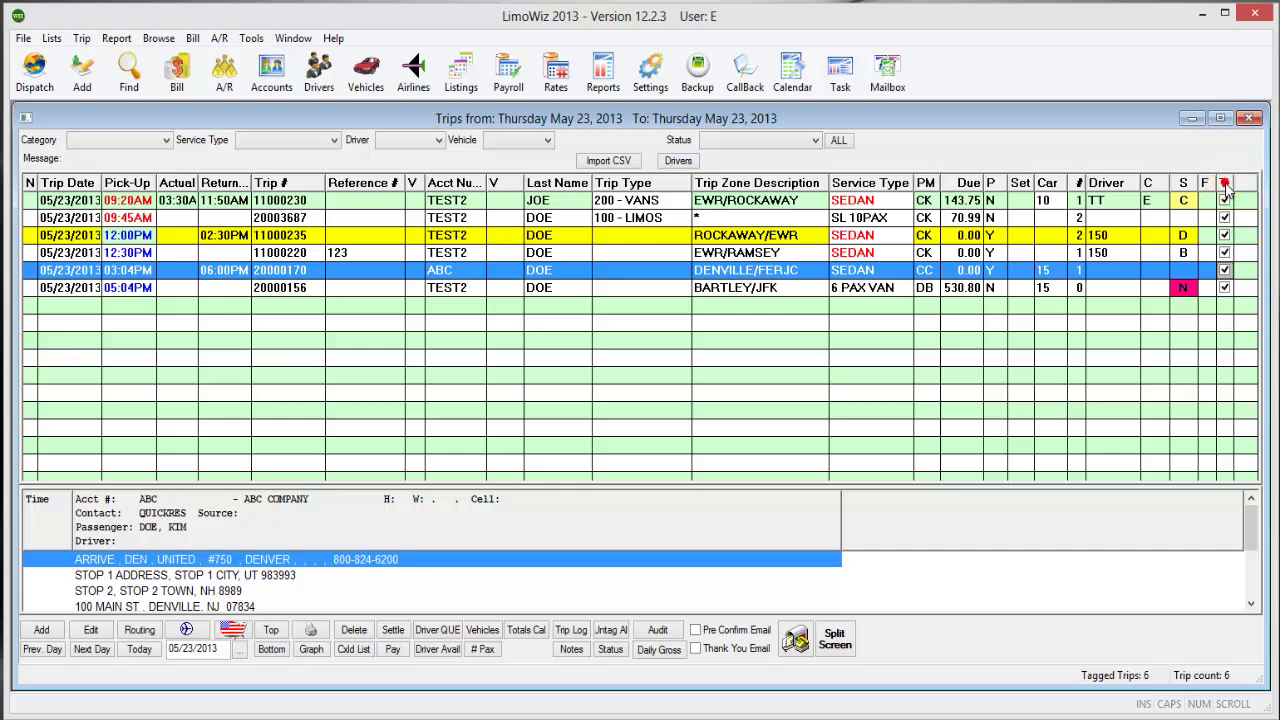
{"action": "left_click", "coordinate": [1226, 186]}
{"action": "left_click", "coordinate": [1226, 186]}
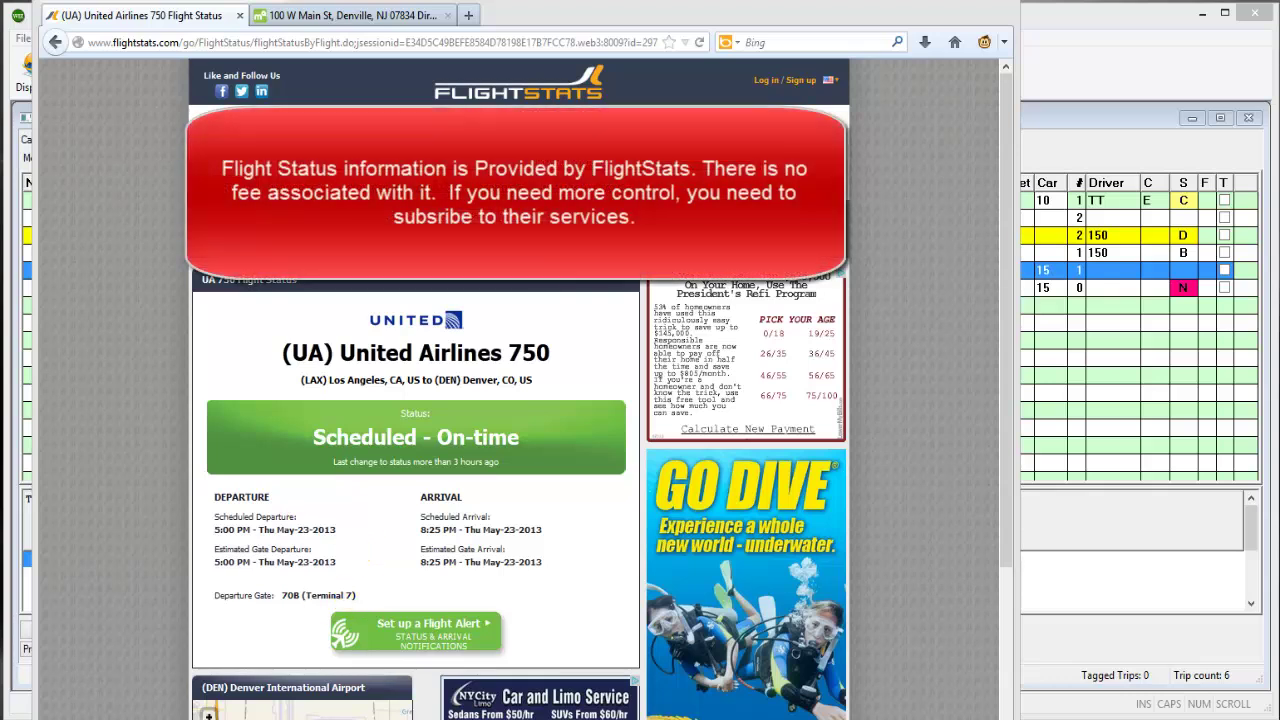
Step: Leave the flight status page, view the 03:04PM trip's selected Denville stop on MapQuest, and switch back to LimoWiz
{"action": "key", "text": "alt+F4"}
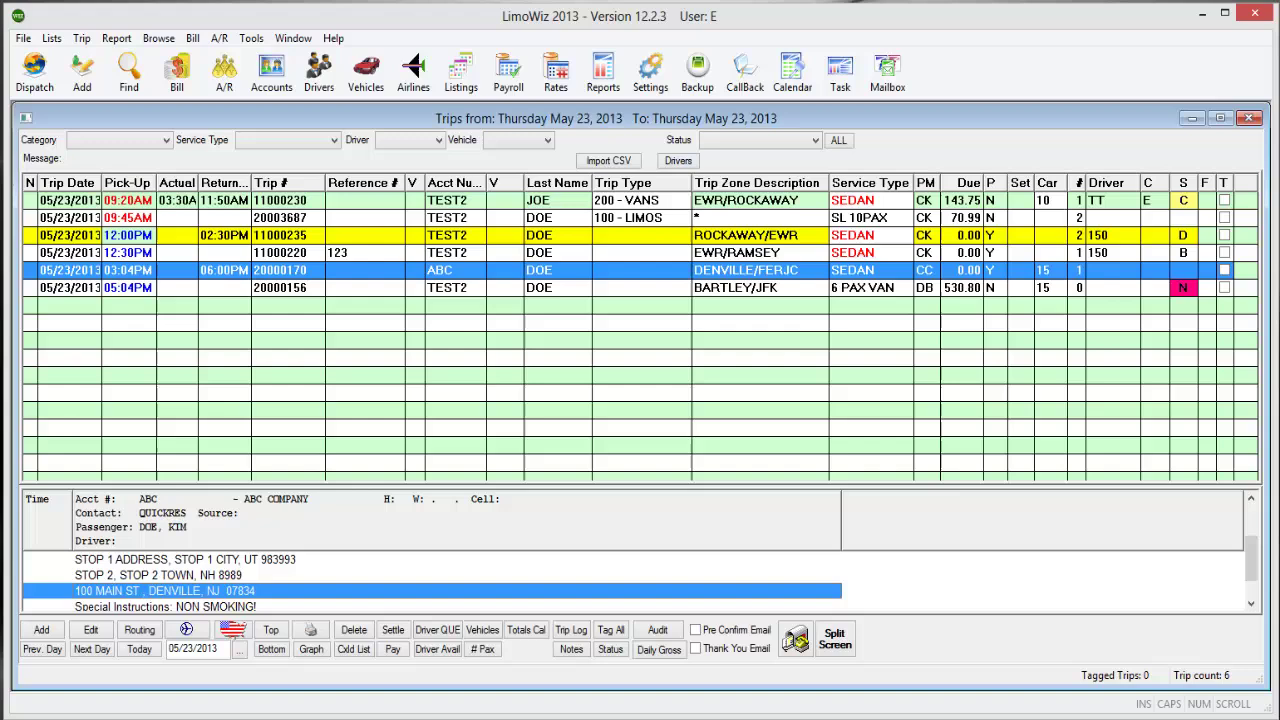
{"action": "left_click", "coordinate": [232, 630]}
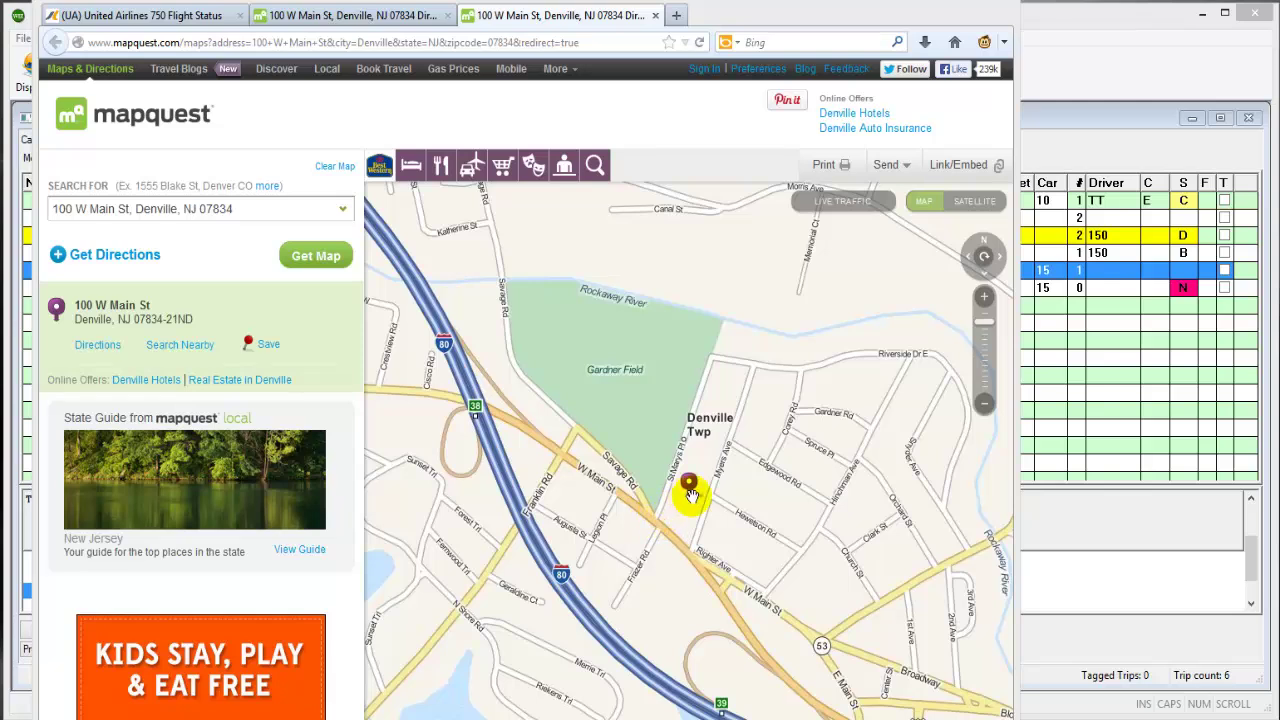
{"action": "left_click", "coordinate": [690, 490]}
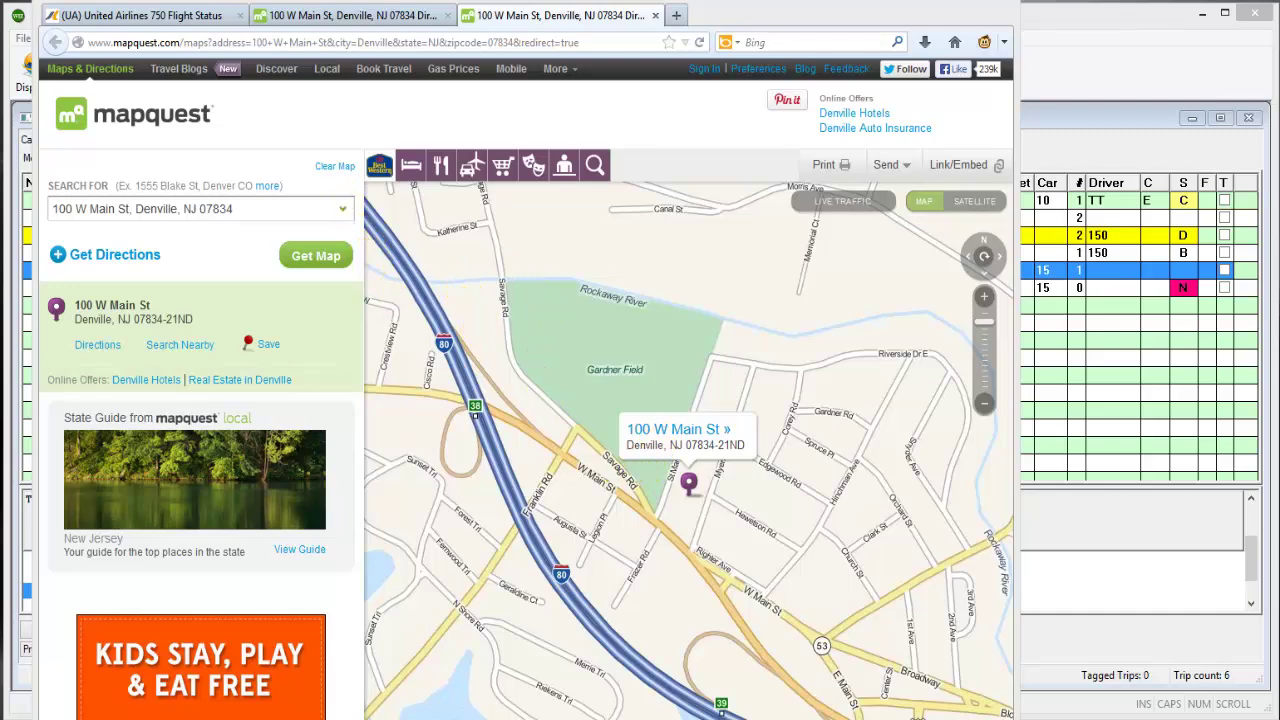
{"action": "key", "text": "alt+Tab"}
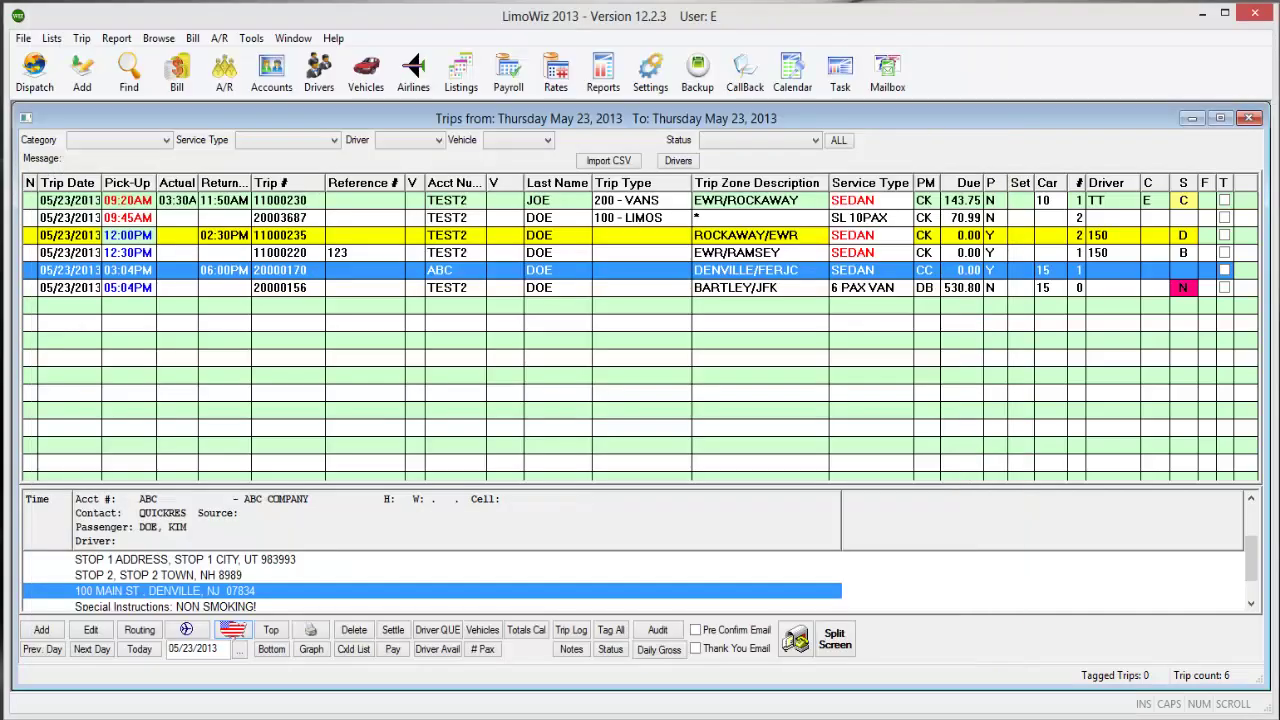
Step: Preview the trip ticket of the 03:04PM trip and close the preview
{"action": "left_click", "coordinate": [312, 632]}
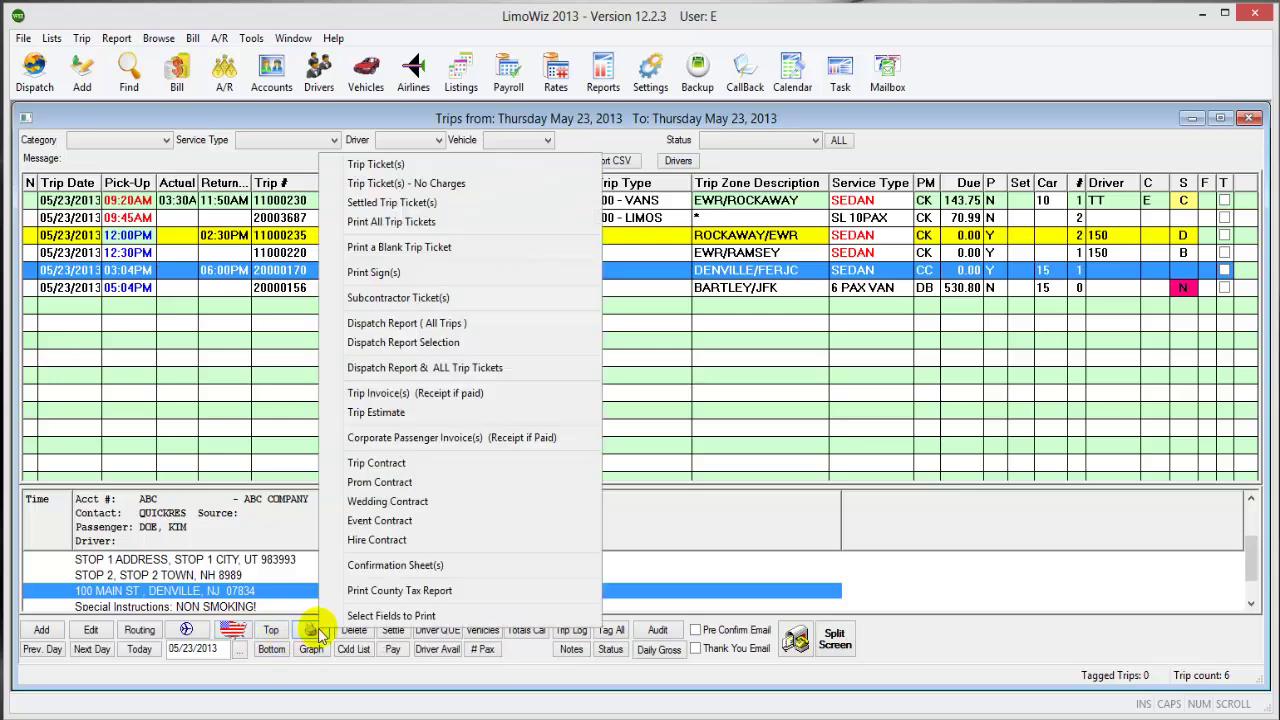
{"action": "left_click", "coordinate": [390, 168]}
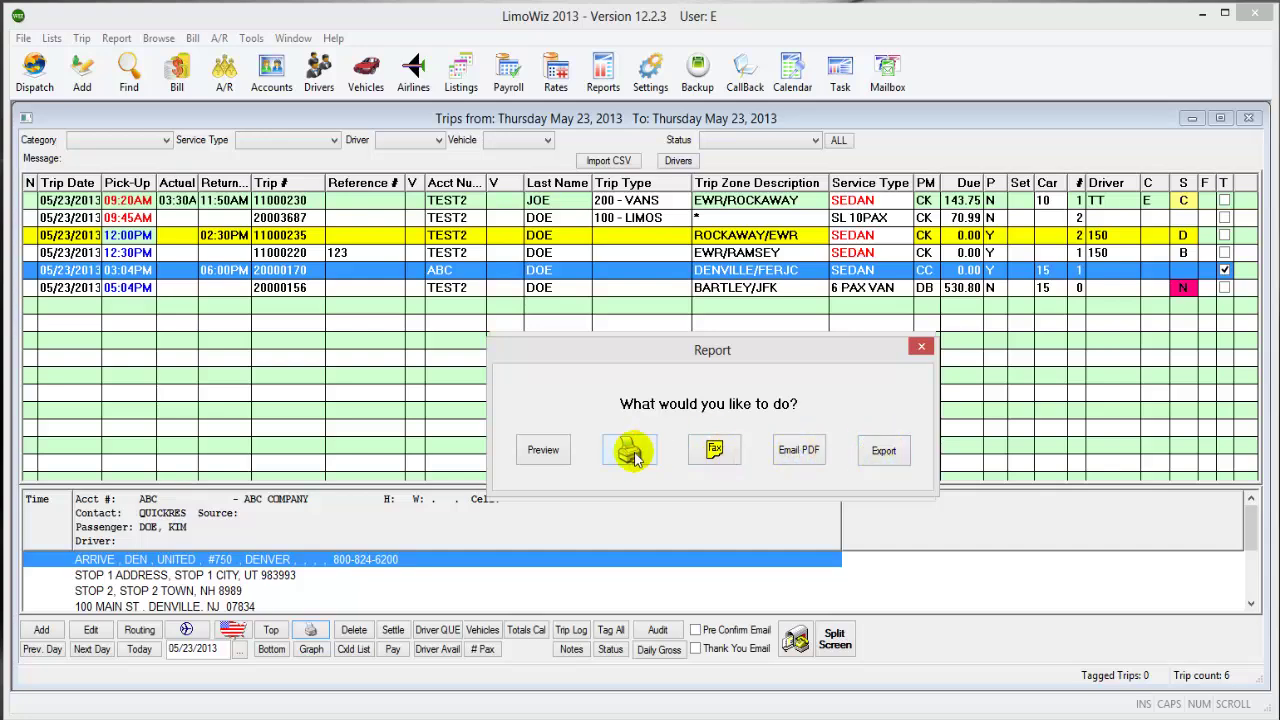
{"action": "left_click", "coordinate": [545, 450]}
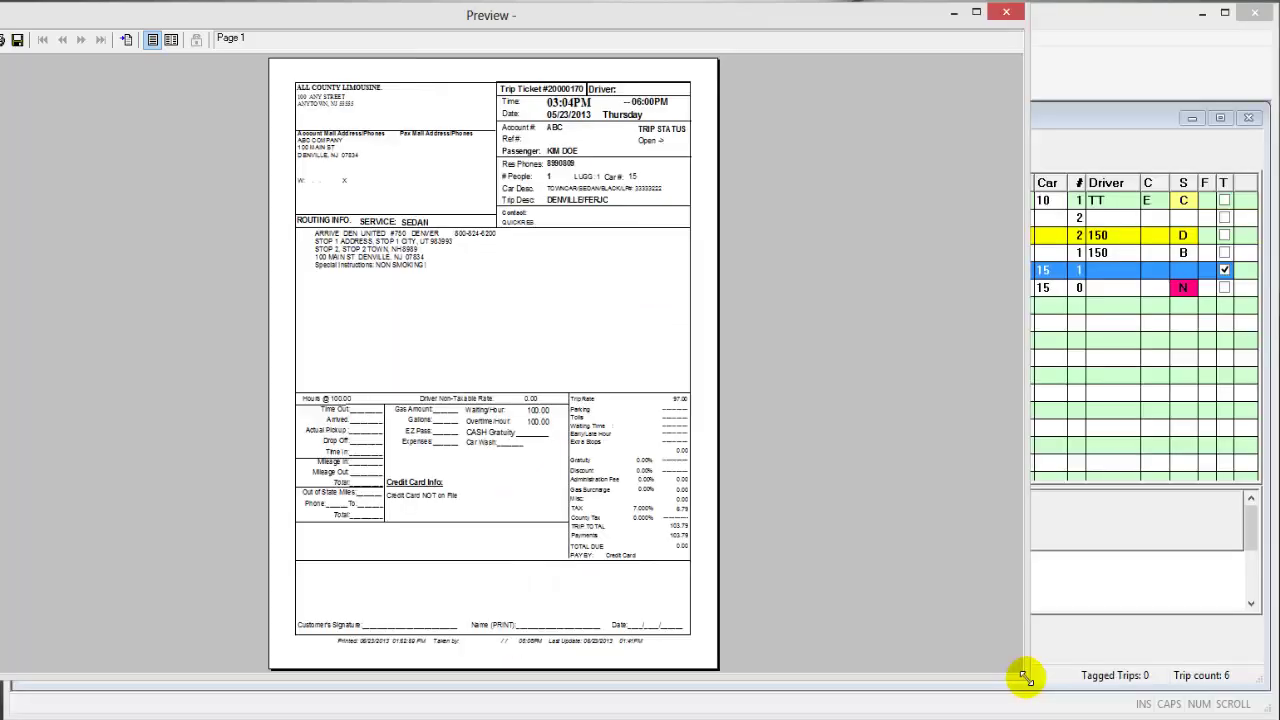
{"action": "left_click", "coordinate": [1006, 16]}
Step: Bring up the output options for the 03:04PM trip's ticket and review the recipient choices for faxing and emailing it as PDF
{"action": "left_click", "coordinate": [310, 629]}
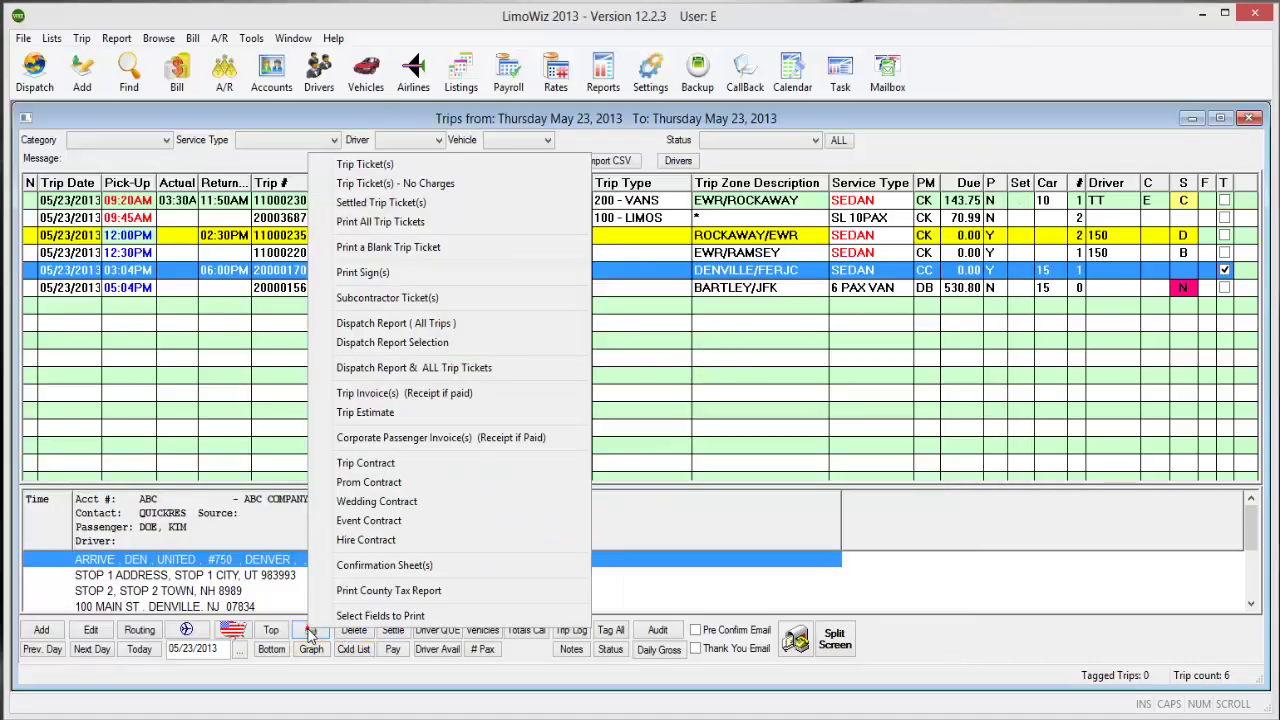
{"action": "left_click", "coordinate": [400, 168]}
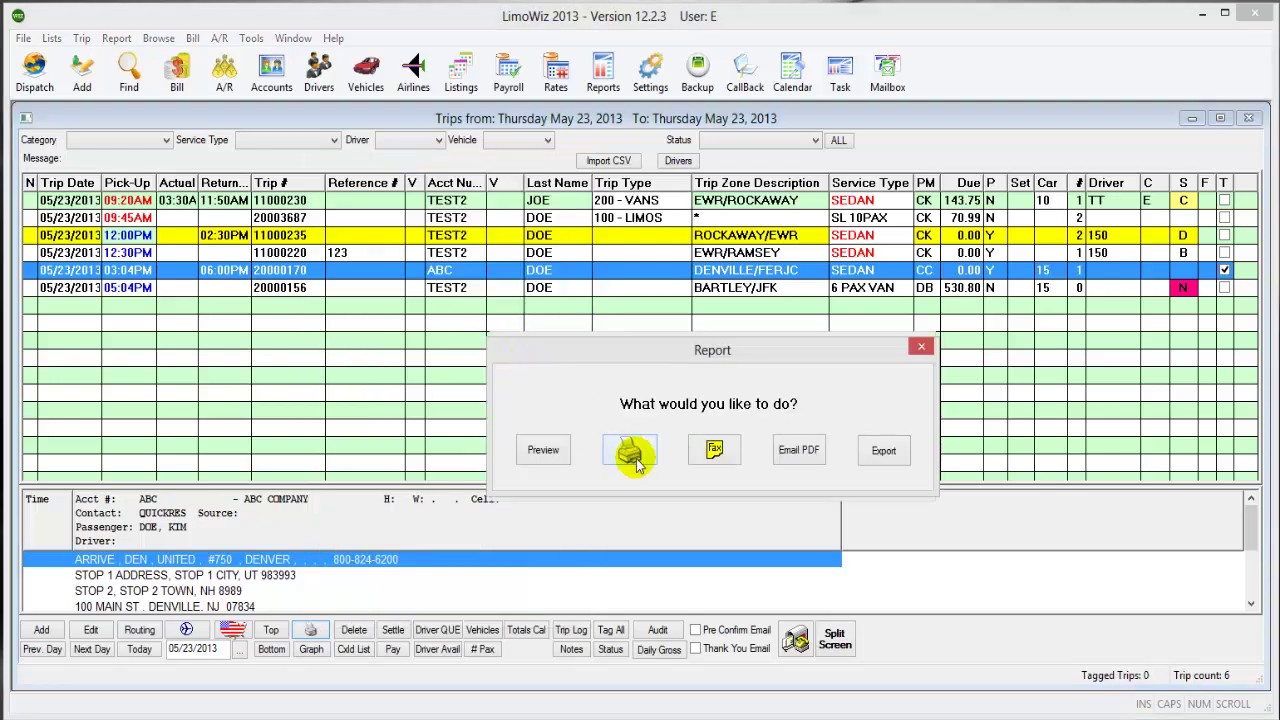
{"action": "left_click", "coordinate": [722, 452]}
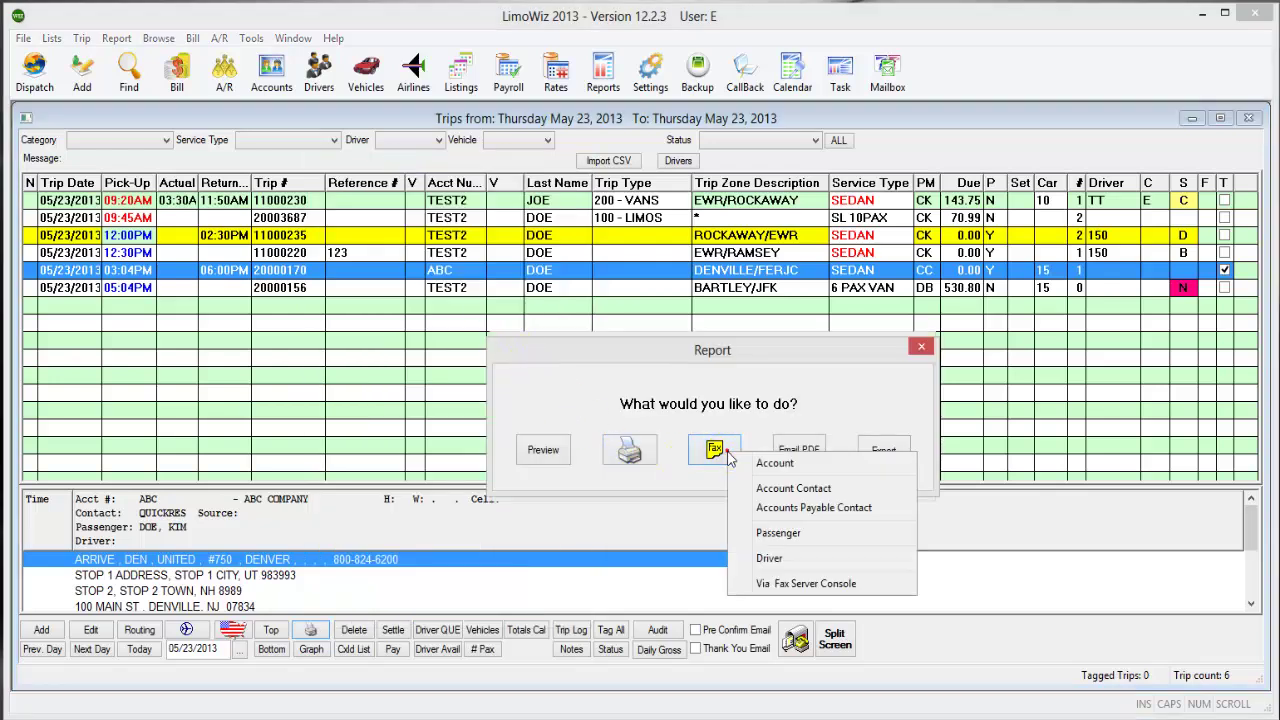
{"action": "left_click", "coordinate": [805, 450]}
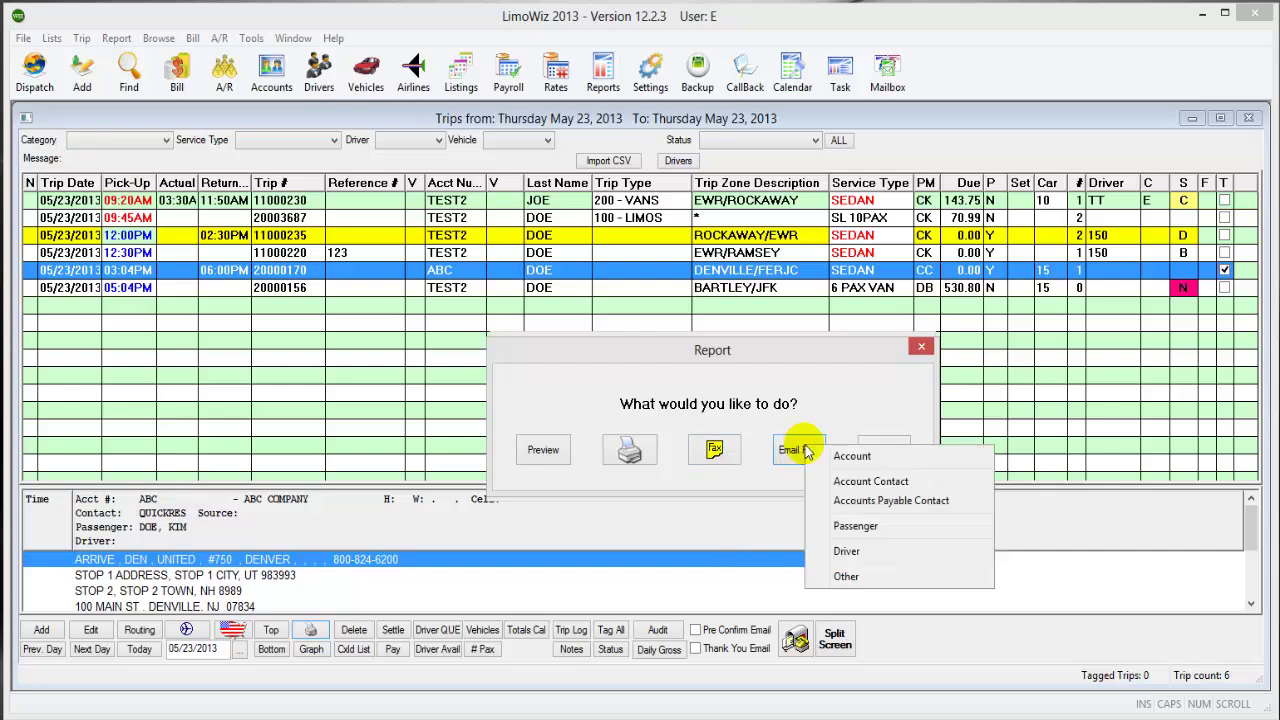
{"action": "left_click", "coordinate": [718, 450]}
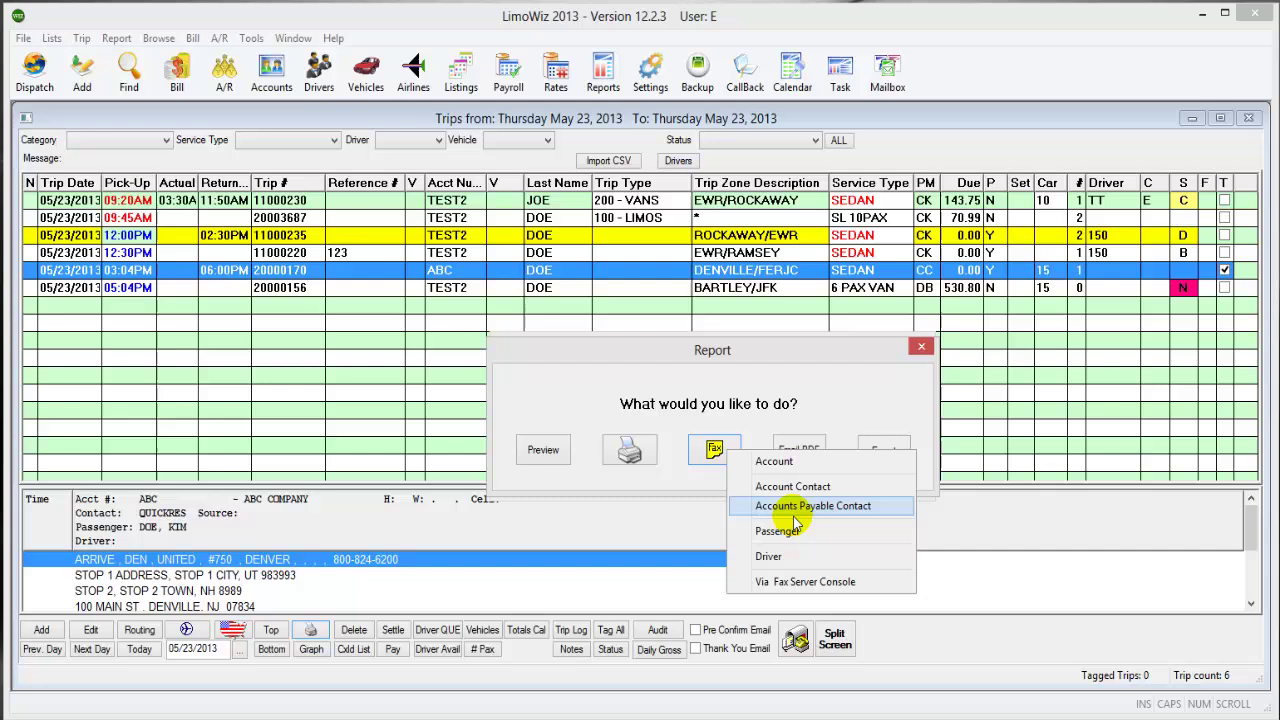
{"action": "left_click", "coordinate": [810, 448]}
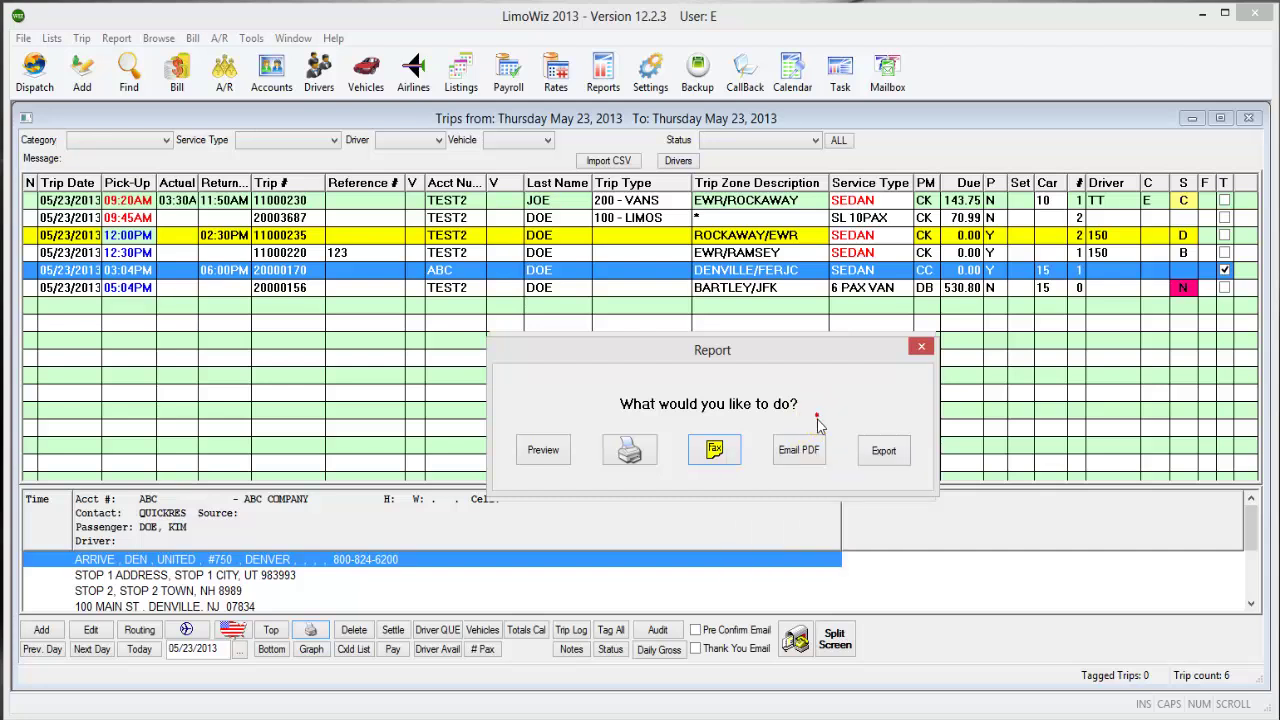
{"action": "left_click", "coordinate": [814, 452]}
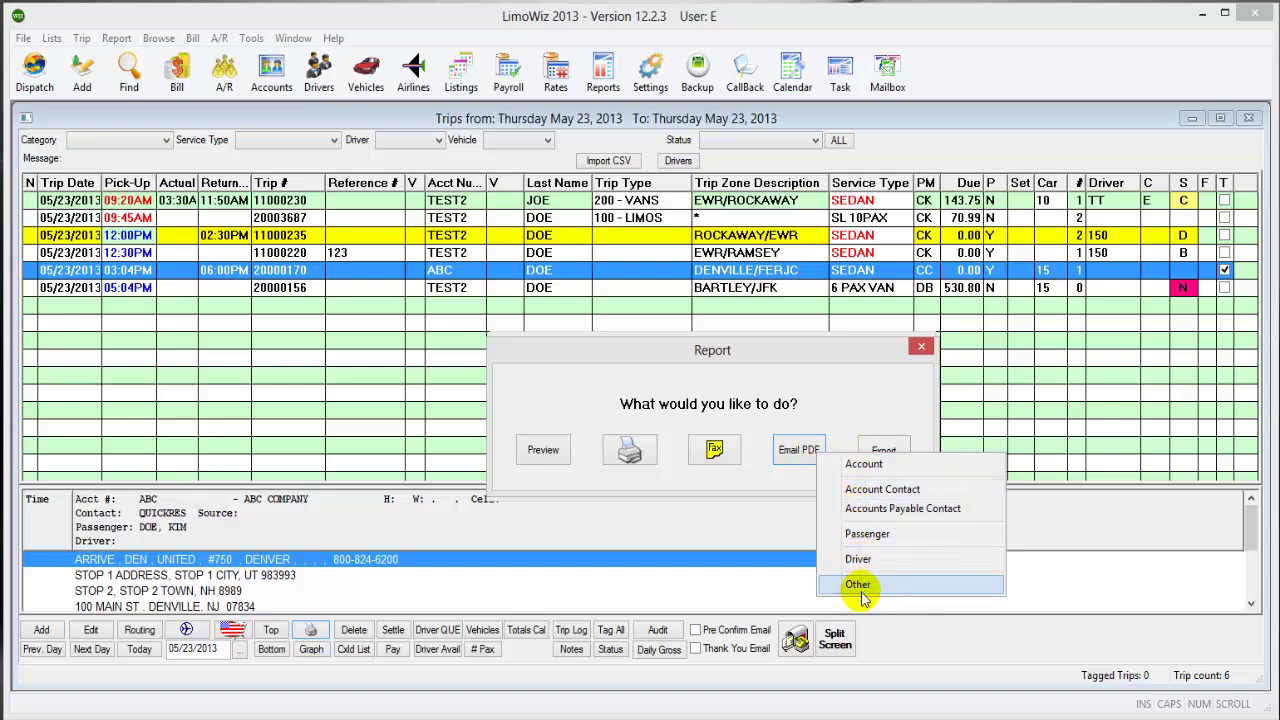
{"action": "left_click", "coordinate": [820, 394]}
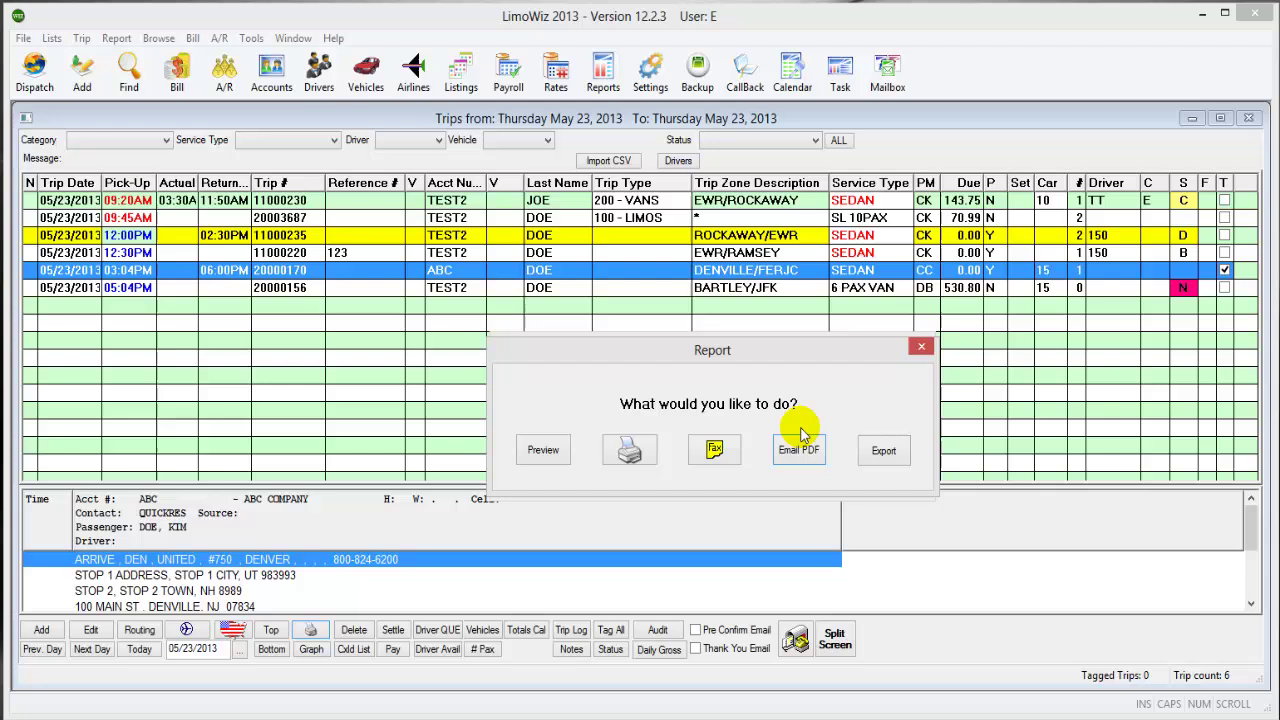
Step: Review the export formats offered for the trip ticket, and leave the export without saving a file
{"action": "left_click", "coordinate": [893, 455]}
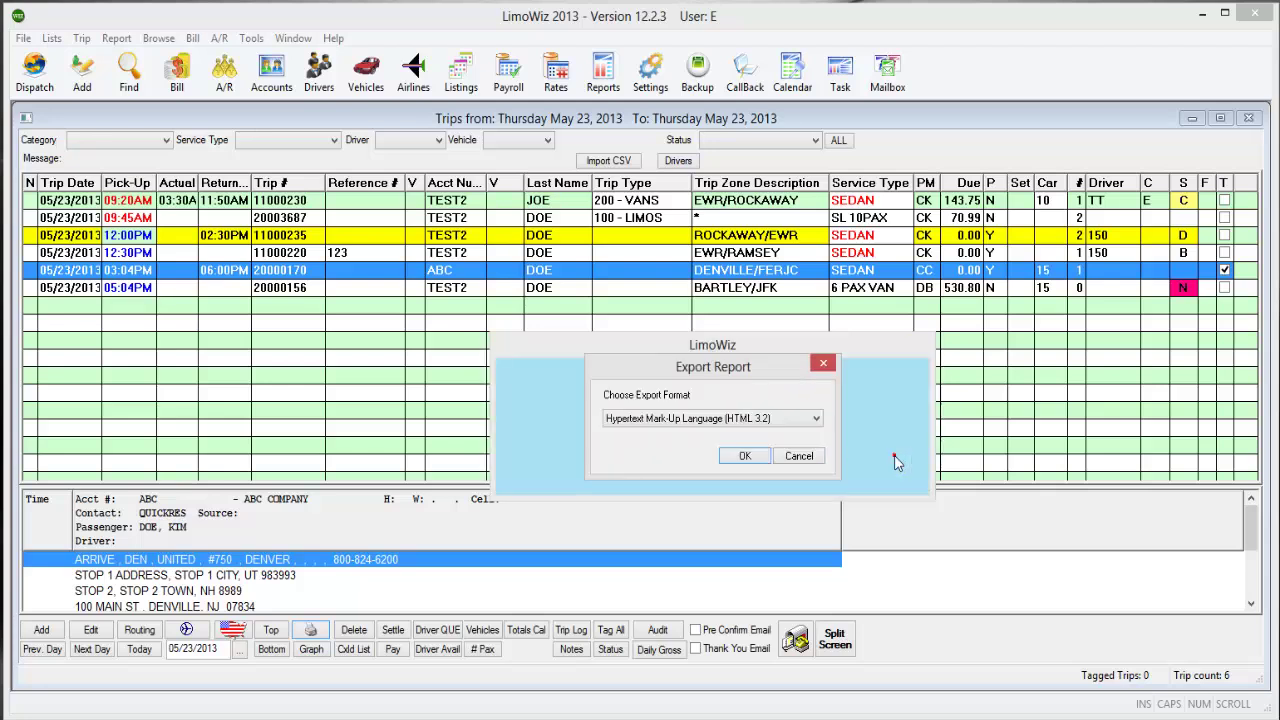
{"action": "left_click", "coordinate": [816, 421]}
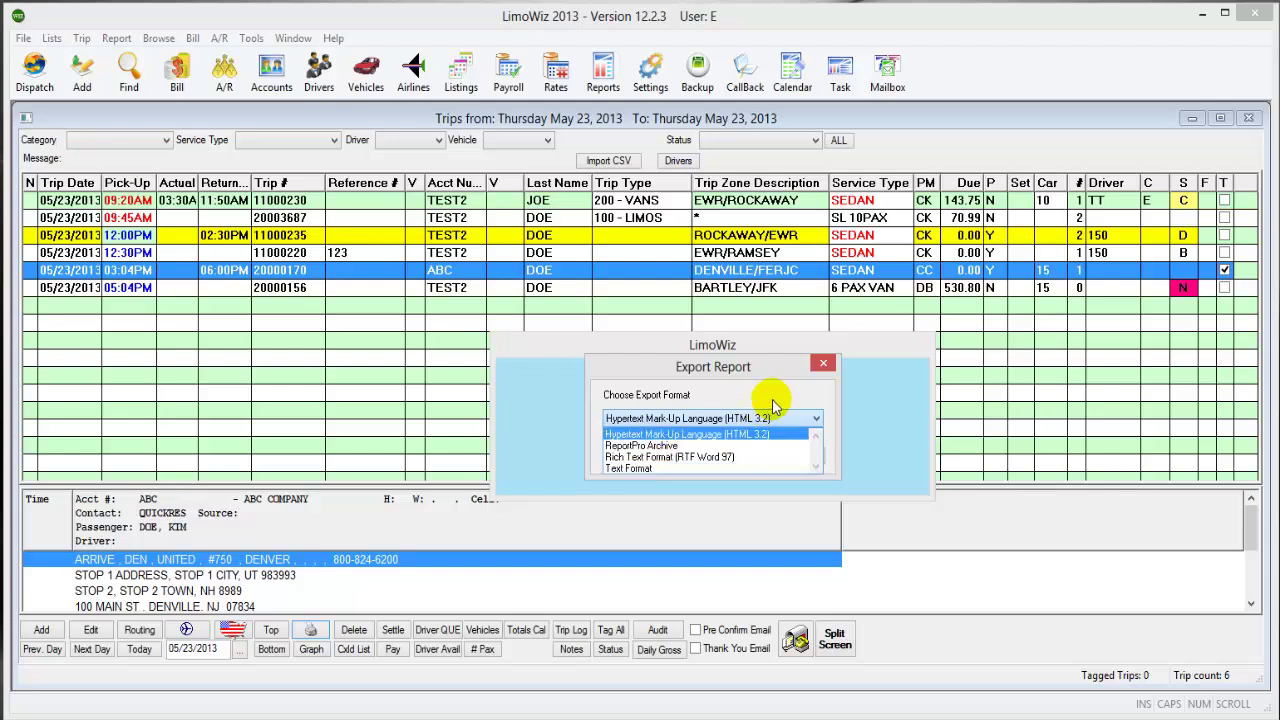
{"action": "left_click", "coordinate": [823, 362]}
{"action": "left_click", "coordinate": [823, 362]}
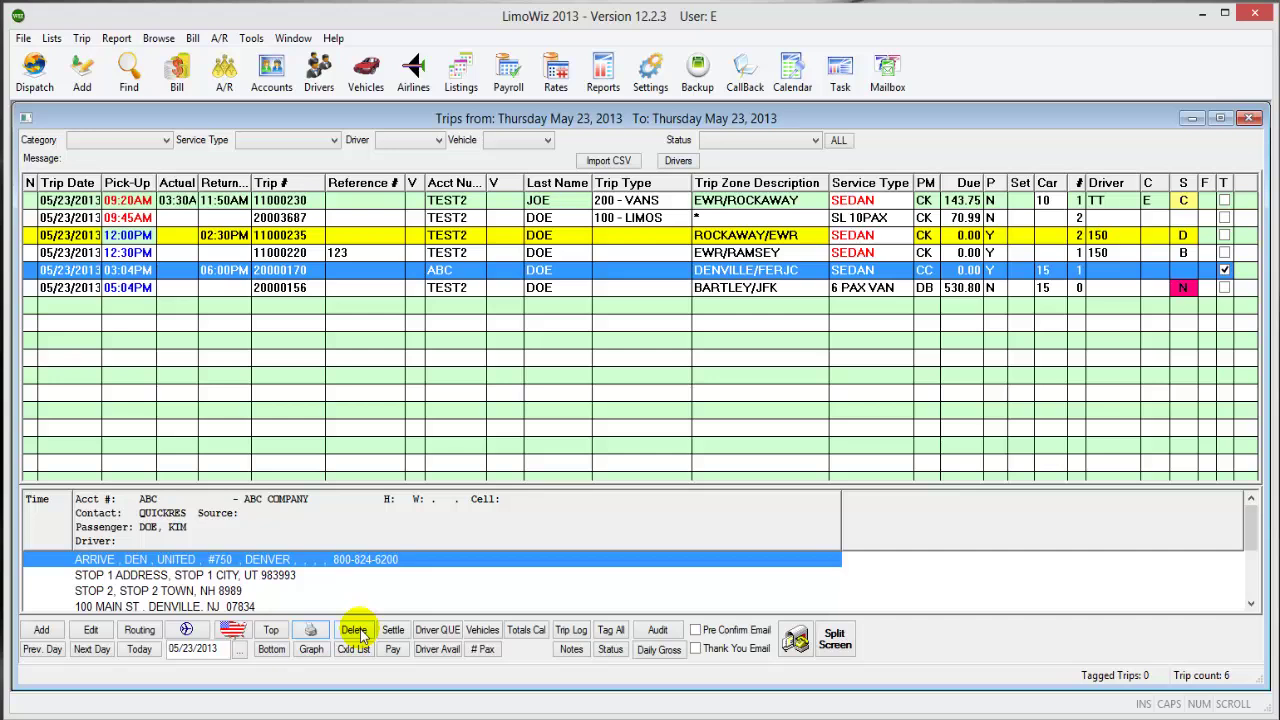
Step: Set the 03:04PM trip's status to Cancelled Non-Billable, decline emailing a cancellation confirmation, and close the status list
{"action": "left_click", "coordinate": [1222, 264]}
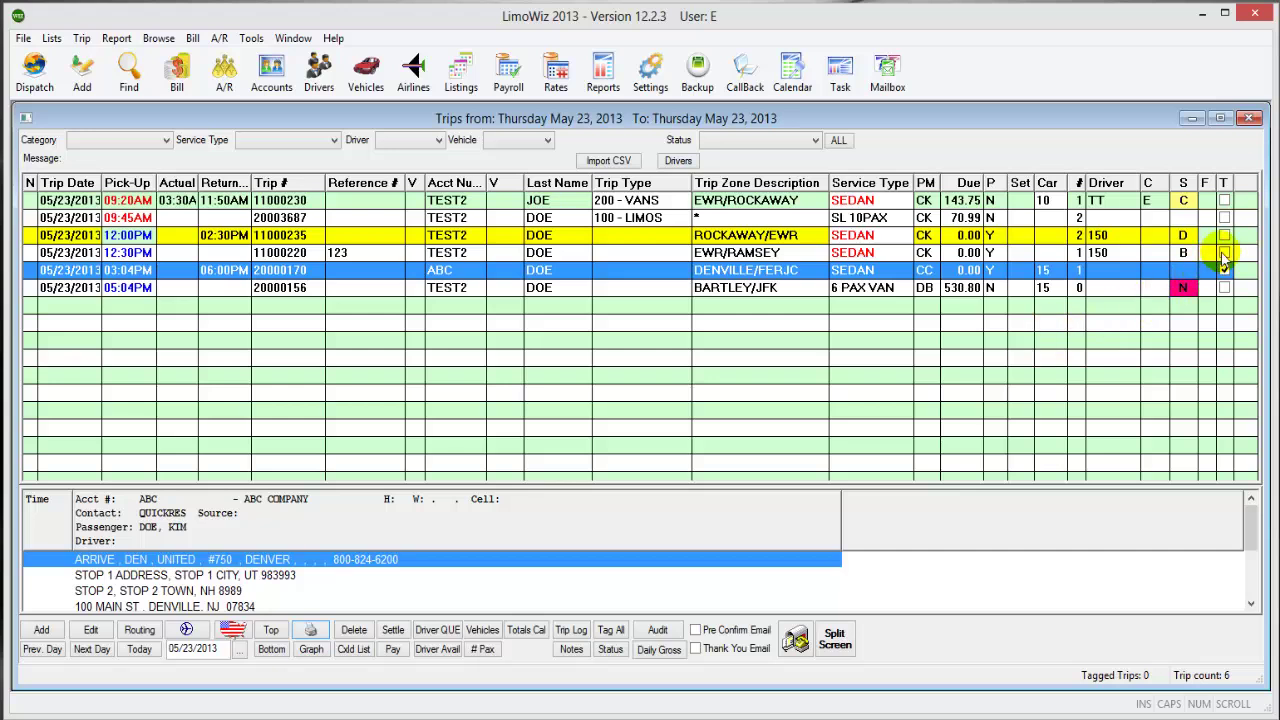
{"action": "left_click", "coordinate": [1223, 262]}
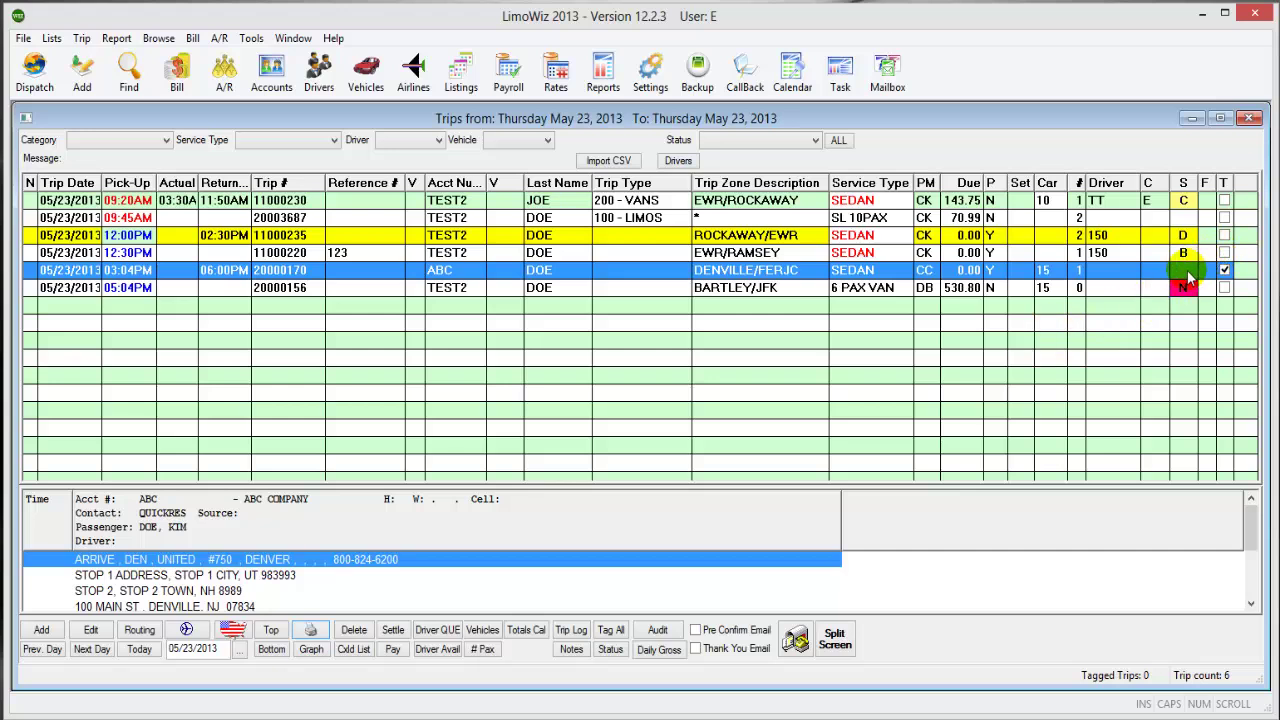
{"action": "double_click", "coordinate": [1185, 272]}
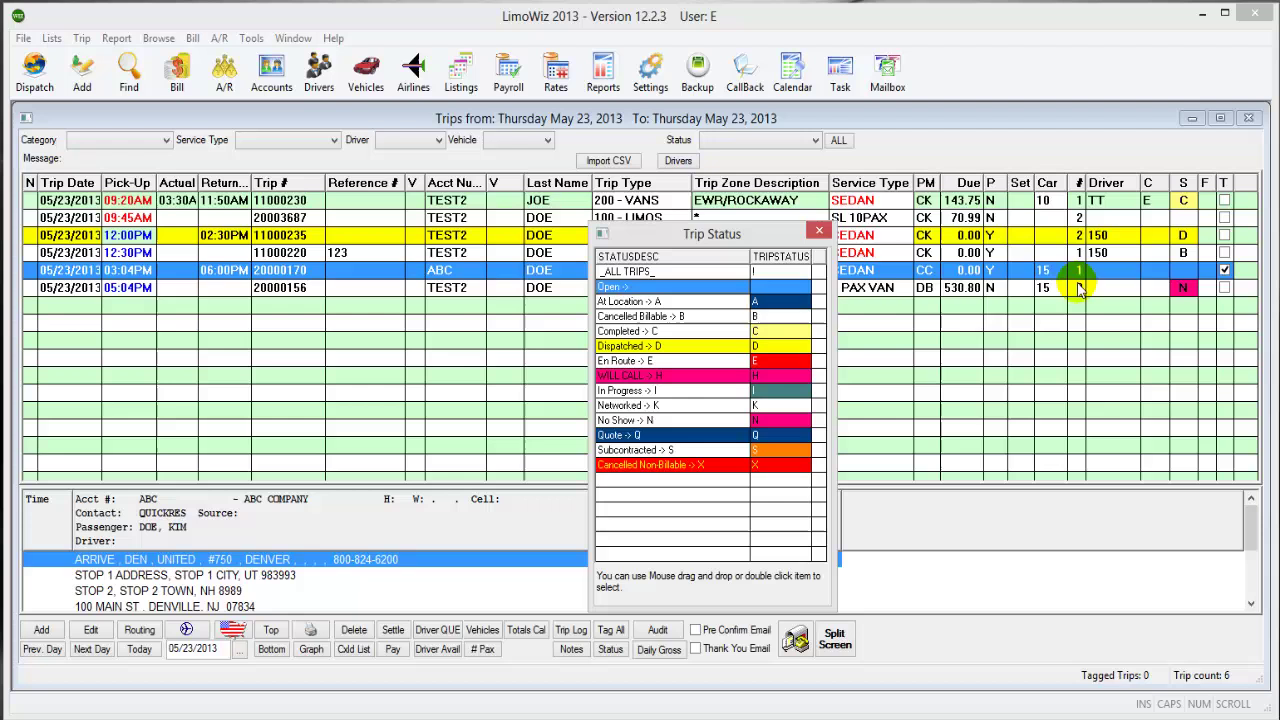
{"action": "double_click", "coordinate": [765, 472]}
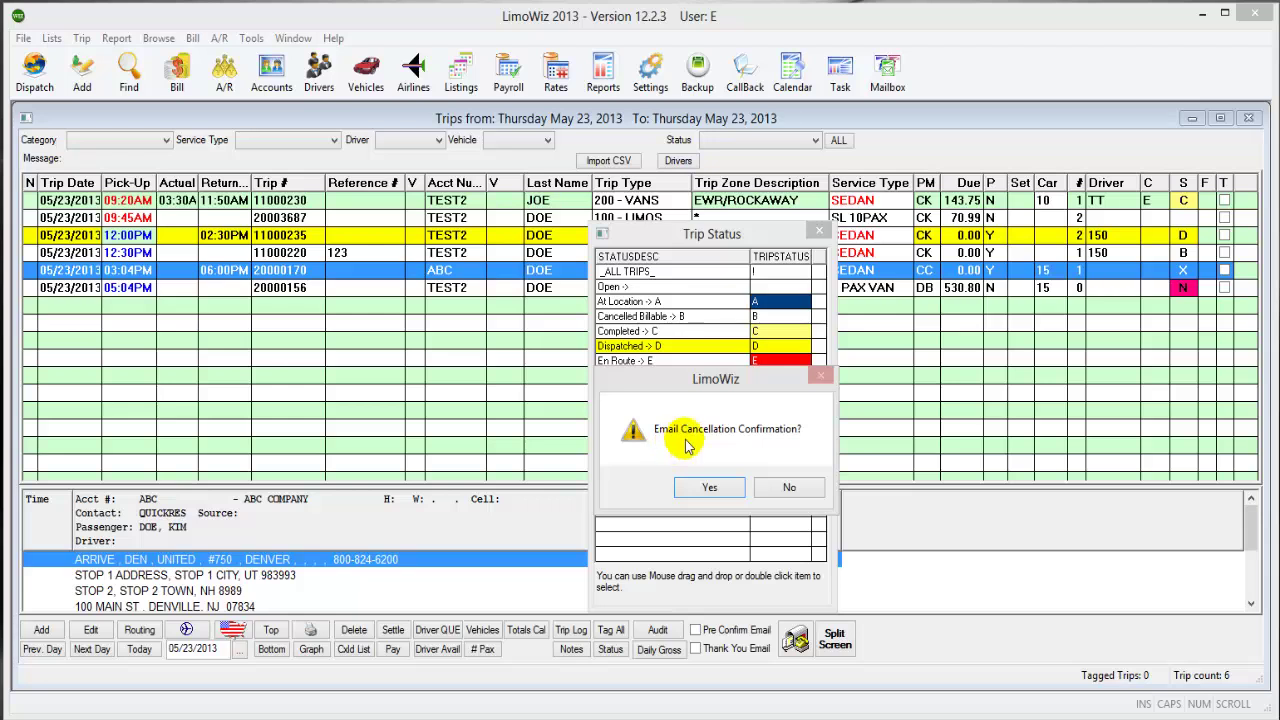
{"action": "left_click", "coordinate": [789, 487]}
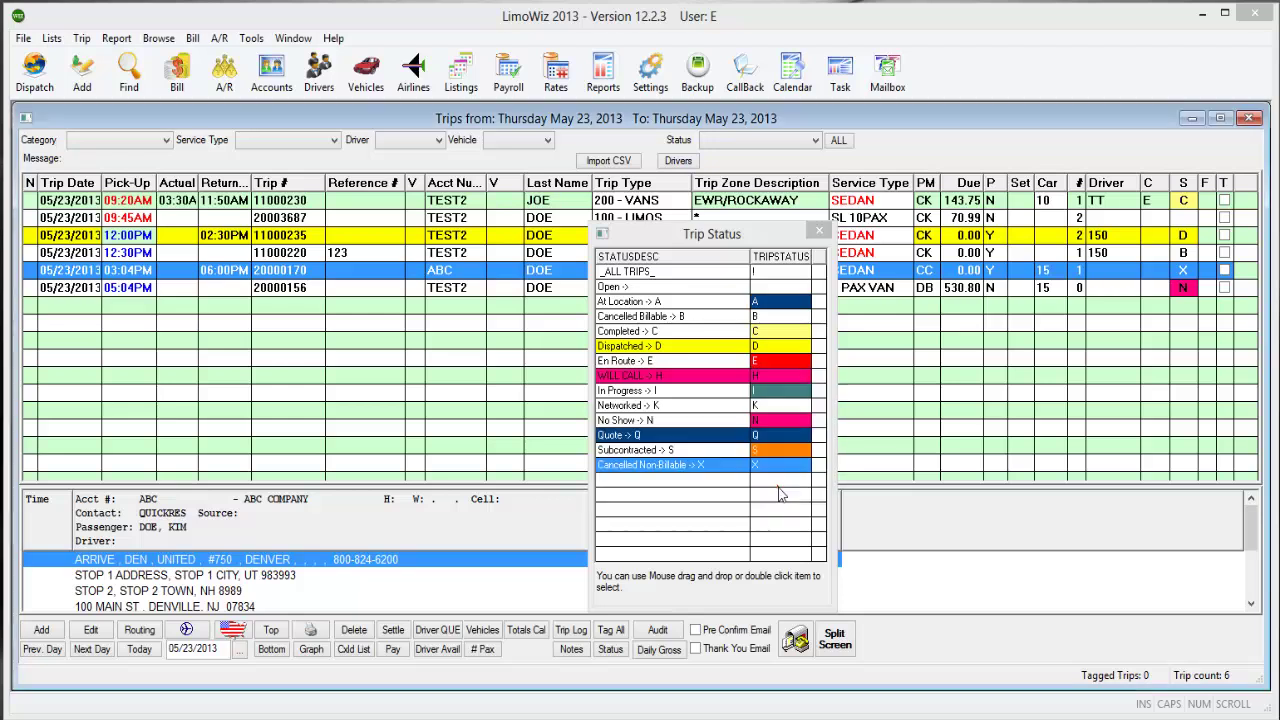
{"action": "left_click", "coordinate": [818, 233]}
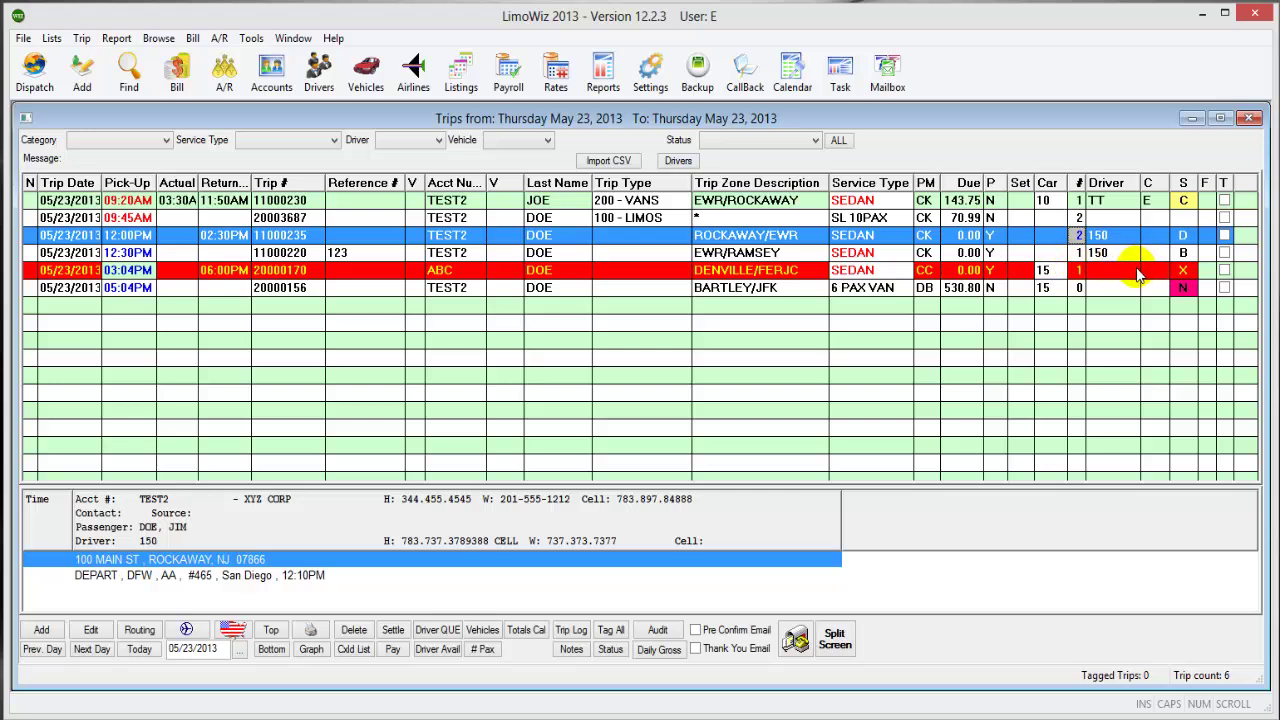
Step: Open the Cancelled Non-Billable code from the dispatch trip status codes, check its color and row-highlight settings, and save it as is
{"action": "mouse_move", "coordinate": [1182, 277]}
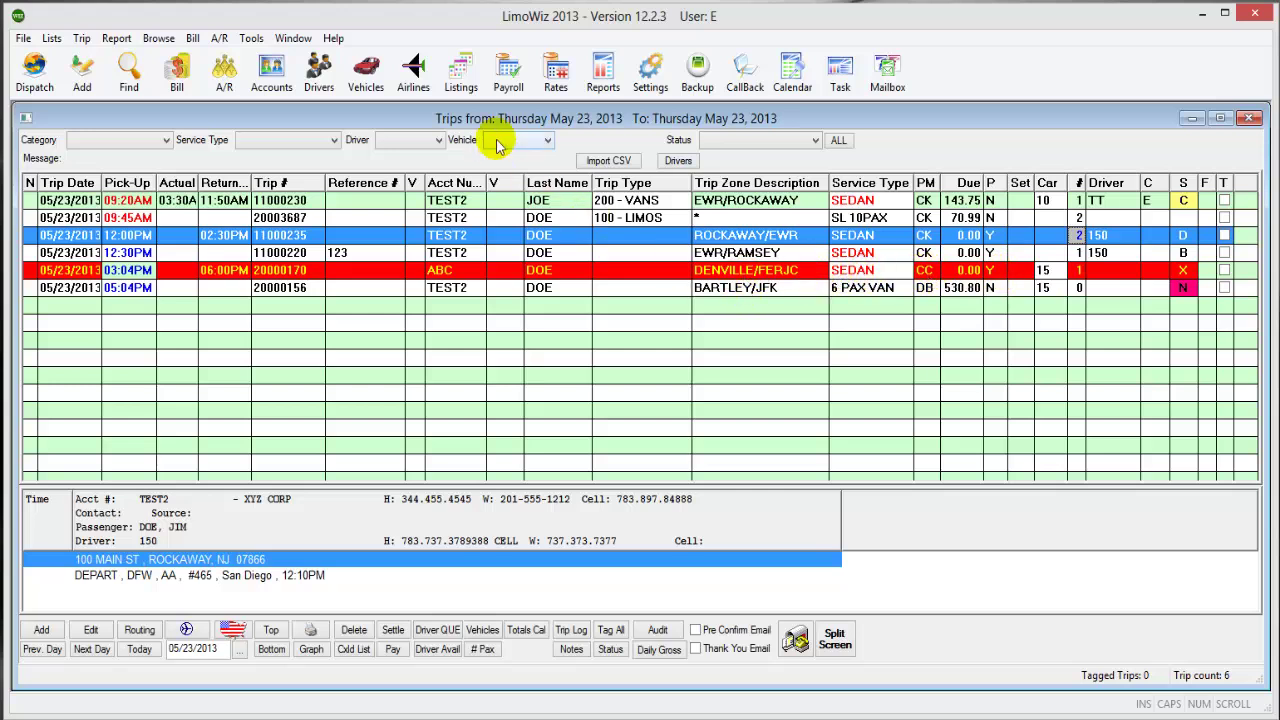
{"action": "left_click", "coordinate": [462, 80]}
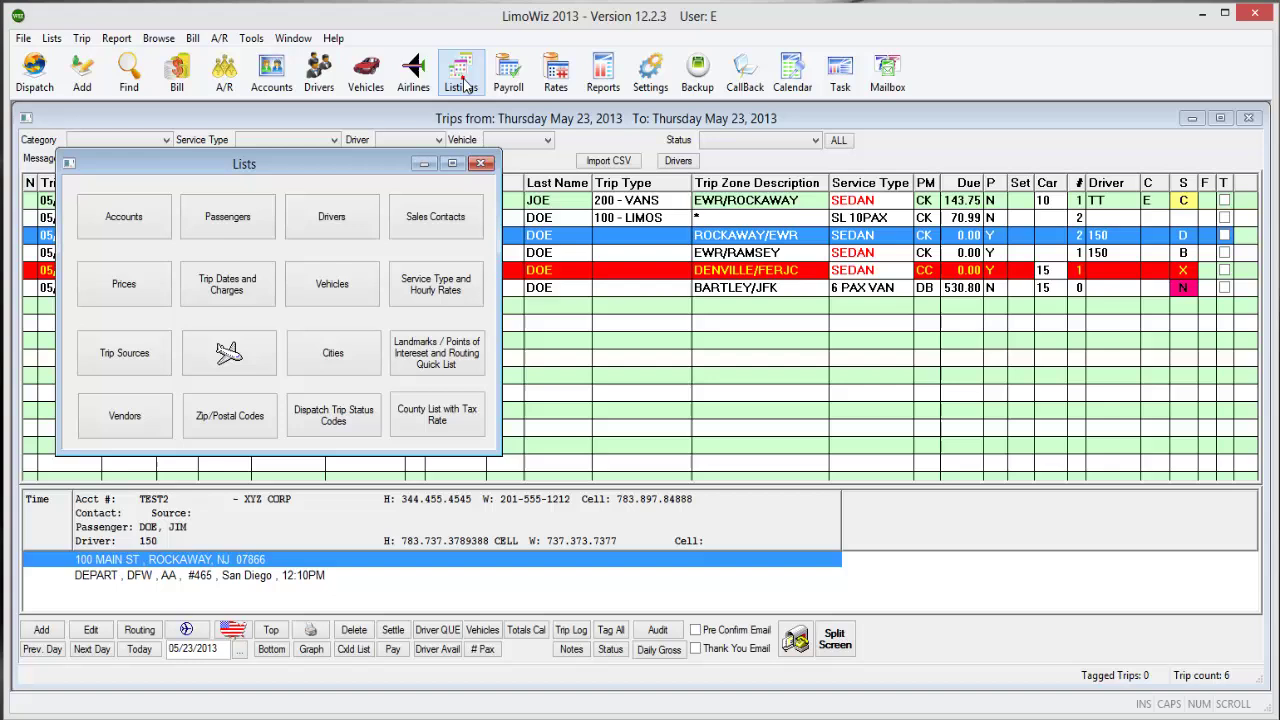
{"action": "left_click", "coordinate": [333, 416]}
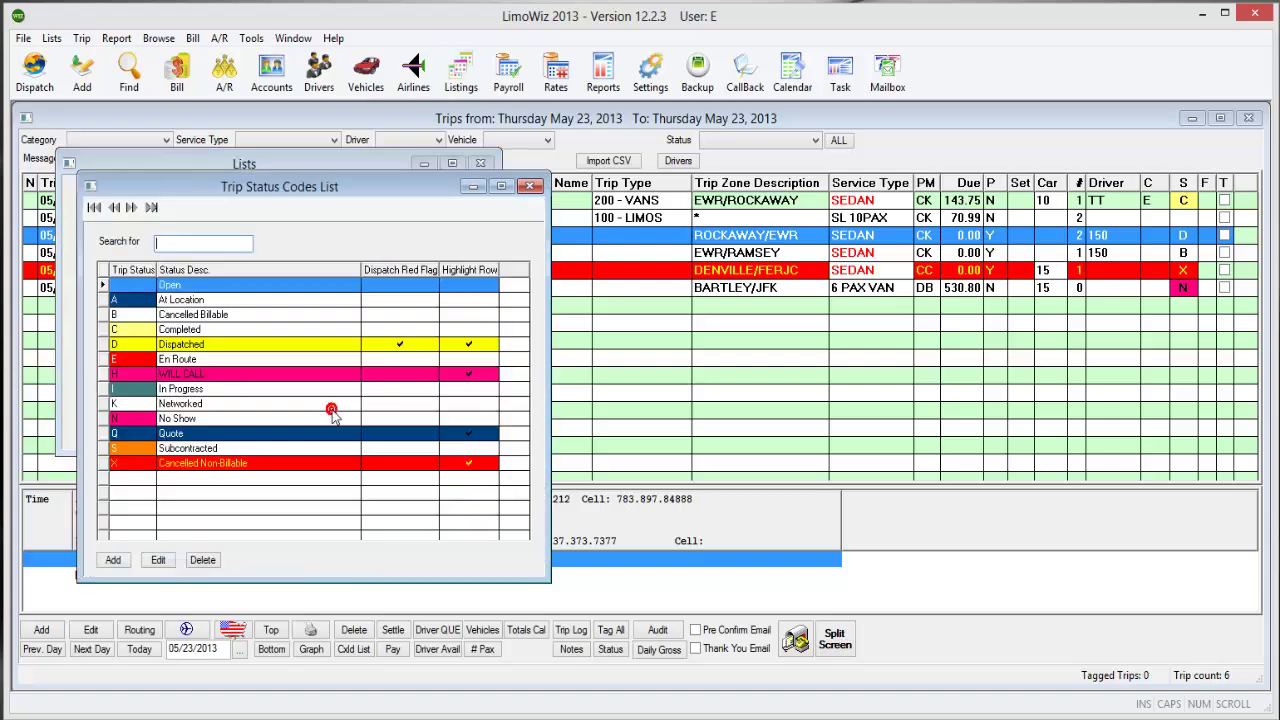
{"action": "left_click", "coordinate": [252, 463]}
{"action": "left_click", "coordinate": [158, 560]}
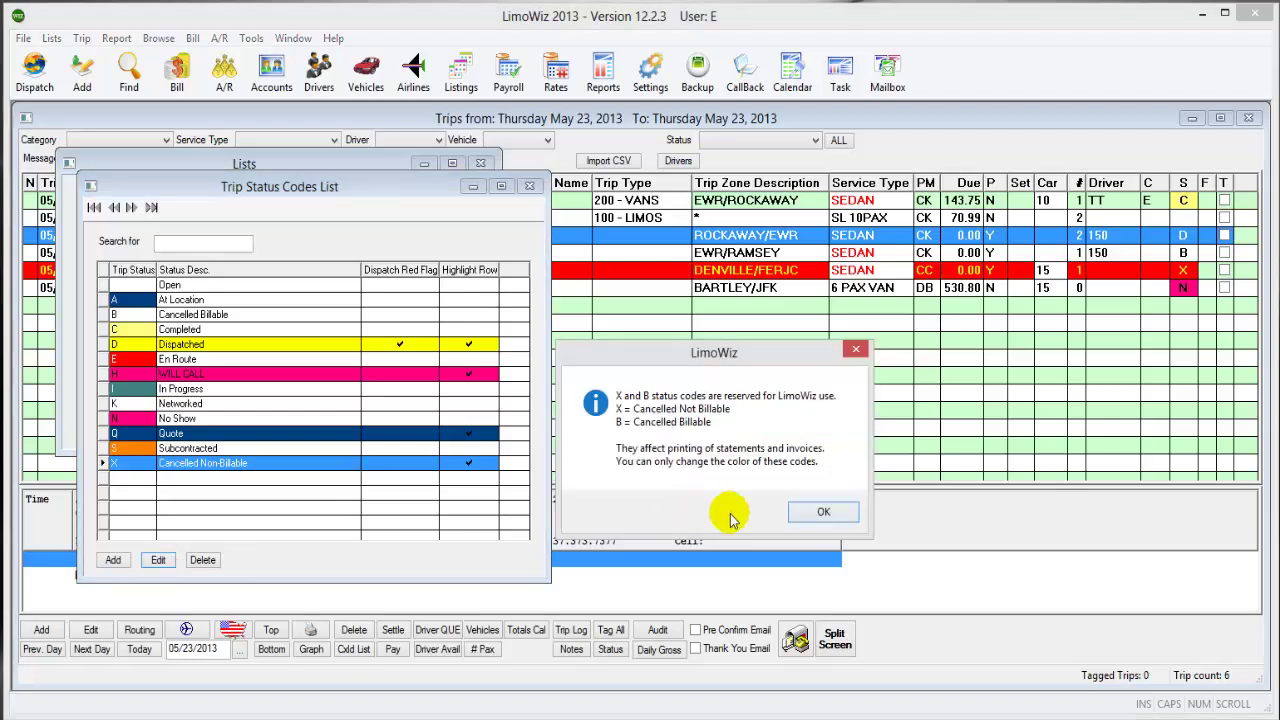
{"action": "left_click", "coordinate": [818, 513]}
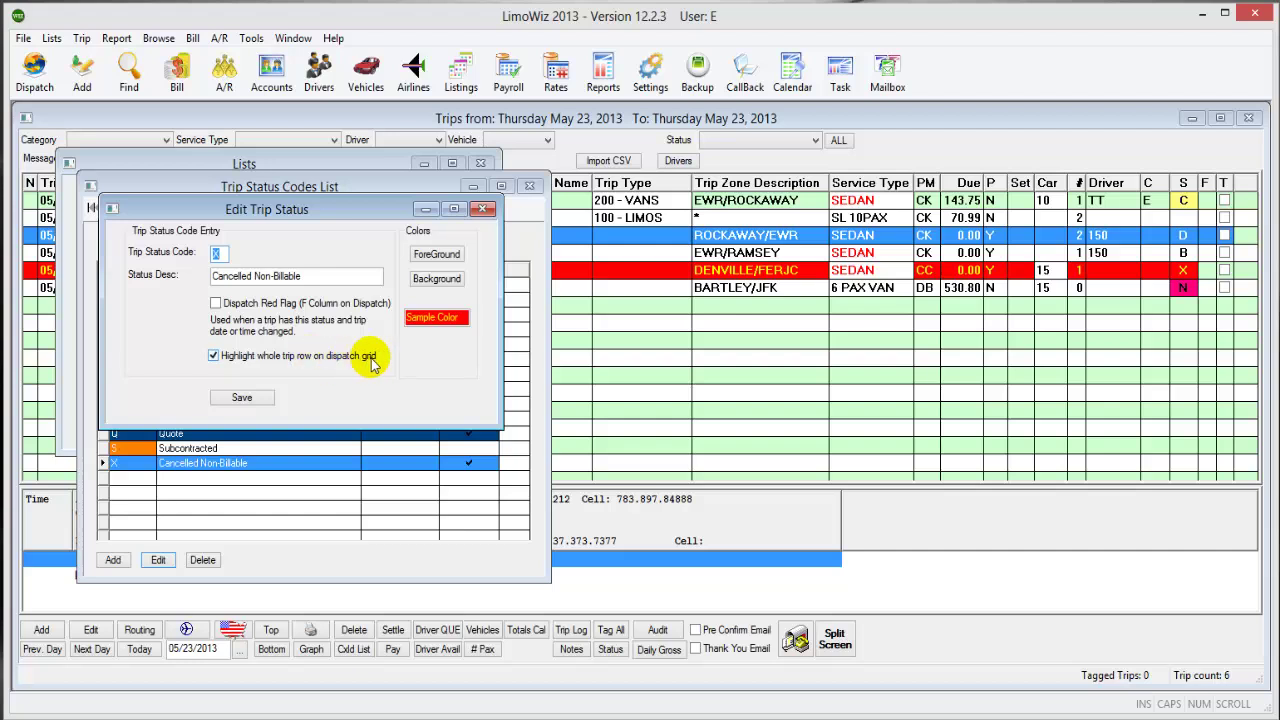
{"action": "left_click", "coordinate": [242, 398]}
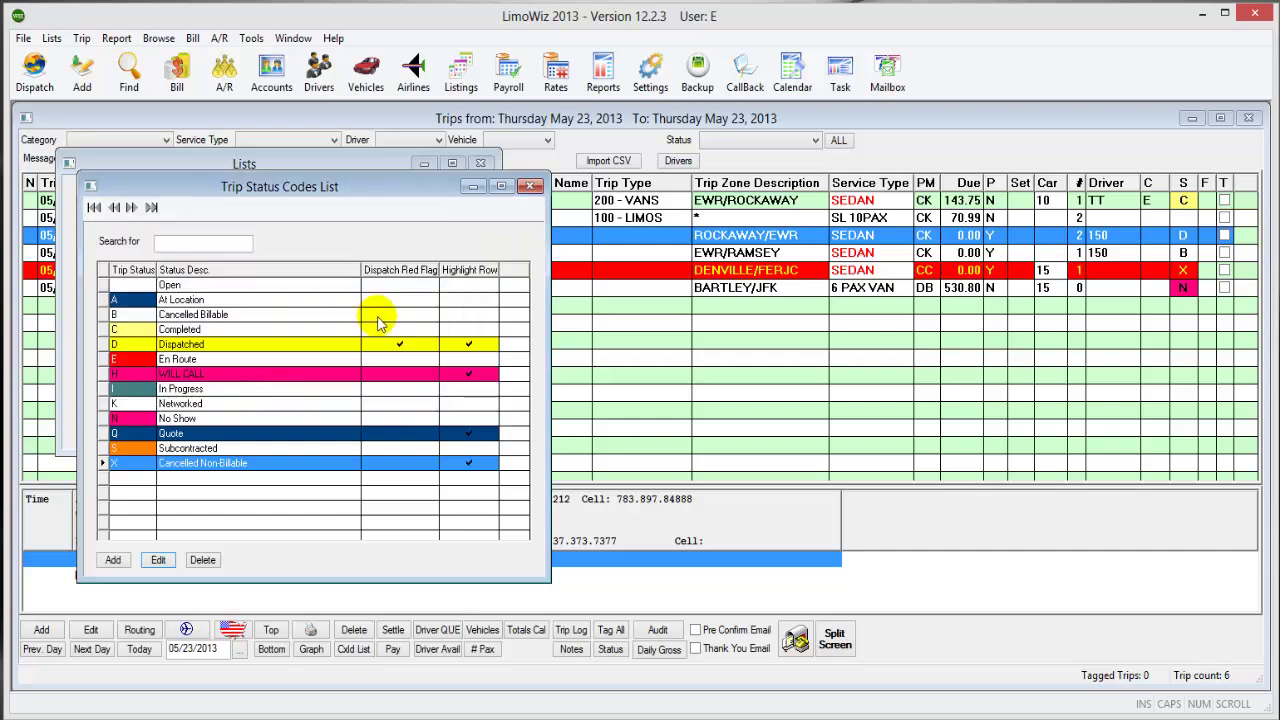
Step: Look over the Completed, Dispatched, WILL CALL and Quote status codes, and close the status codes and Lists windows
{"action": "left_click", "coordinate": [257, 333]}
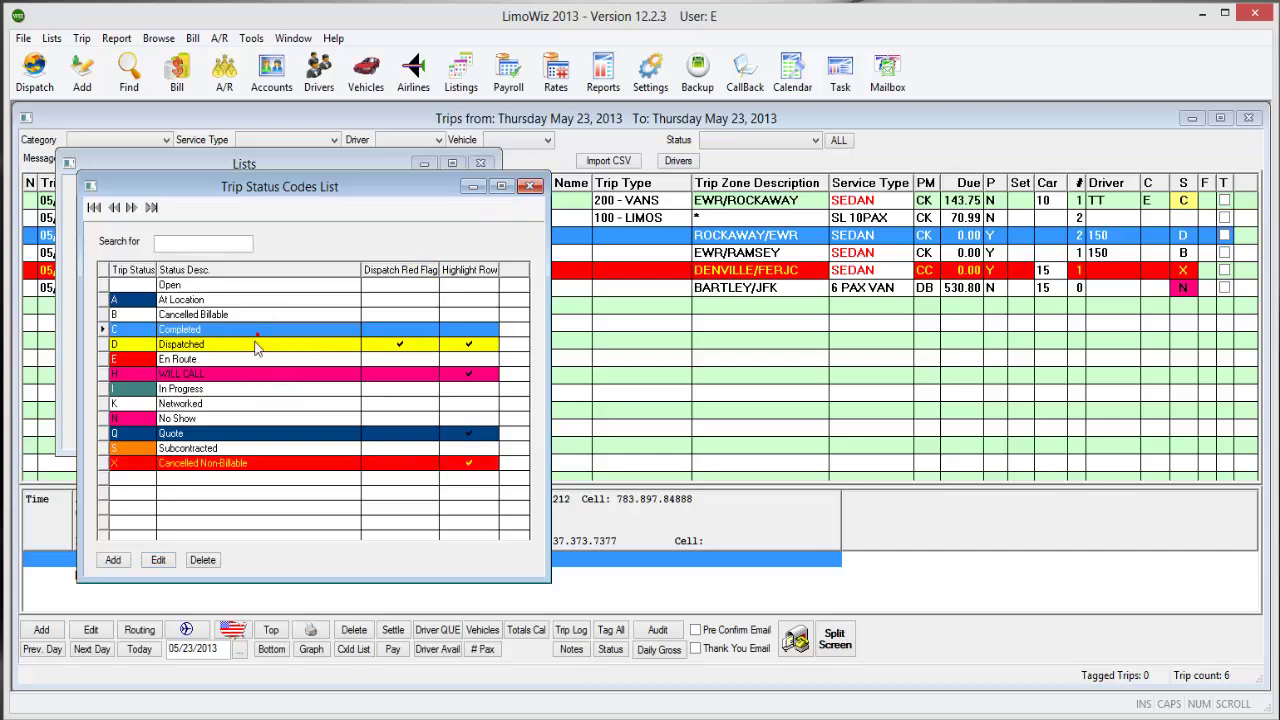
{"action": "left_click", "coordinate": [255, 347]}
{"action": "left_click", "coordinate": [225, 373]}
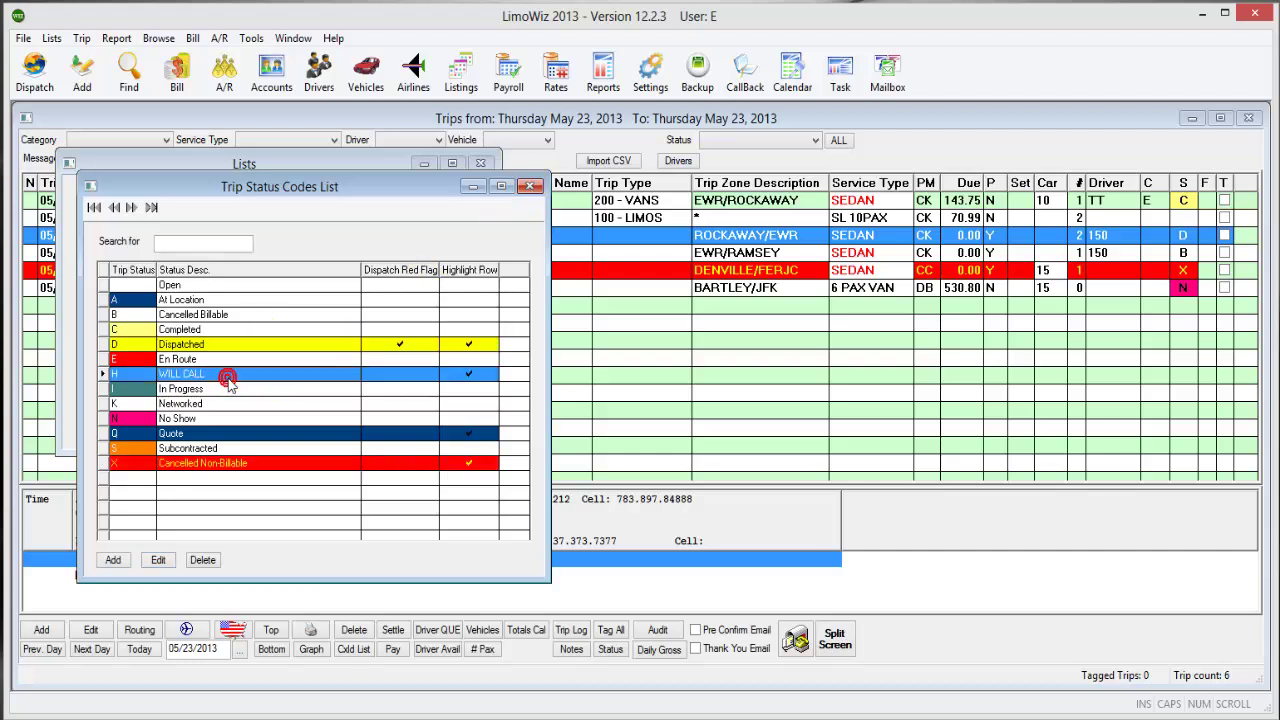
{"action": "left_click", "coordinate": [233, 437]}
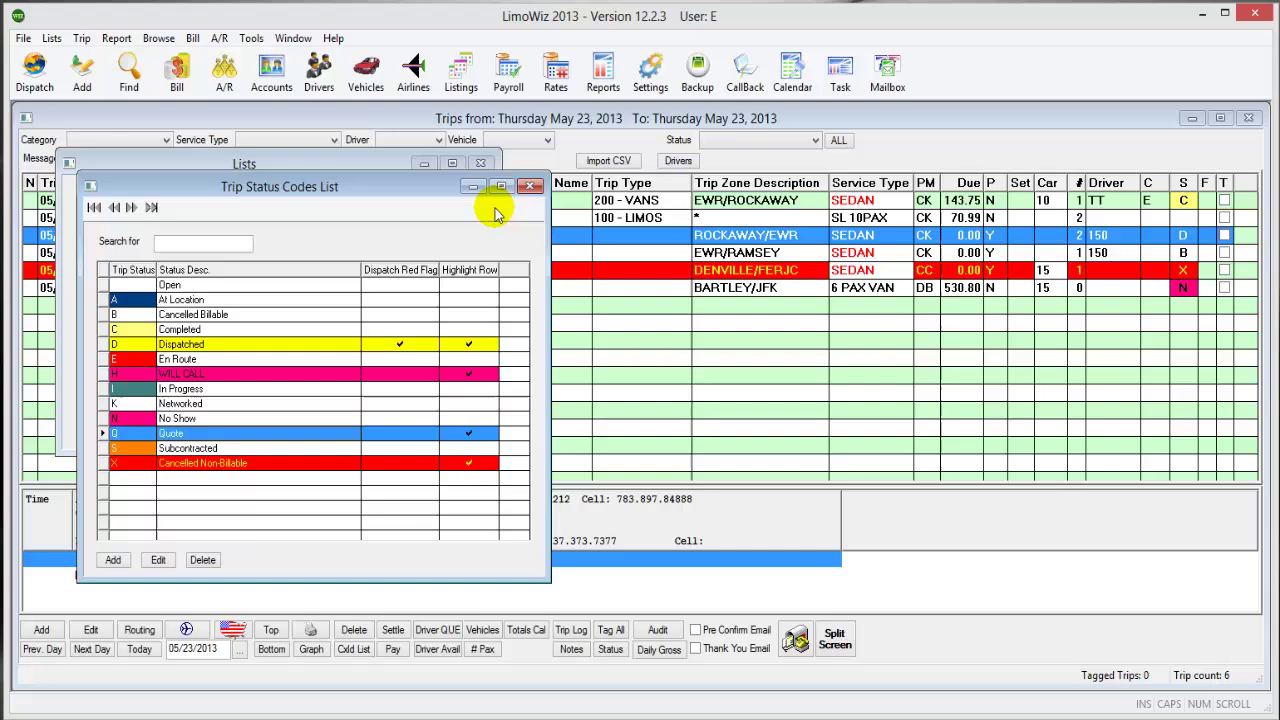
{"action": "left_click", "coordinate": [530, 188]}
{"action": "left_click", "coordinate": [480, 163]}
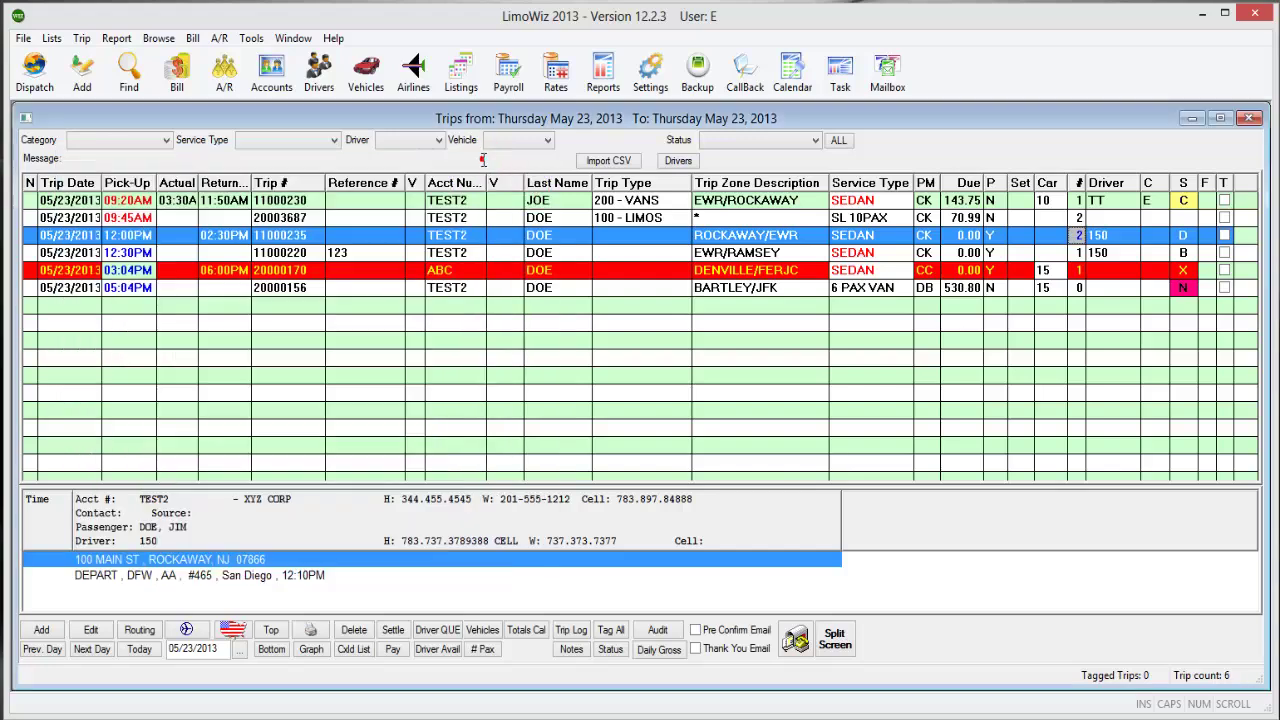
Step: Settle the 12:00PM trip with JA as Settled By, and save both the settlement and the trip
{"action": "mouse_move", "coordinate": [535, 289]}
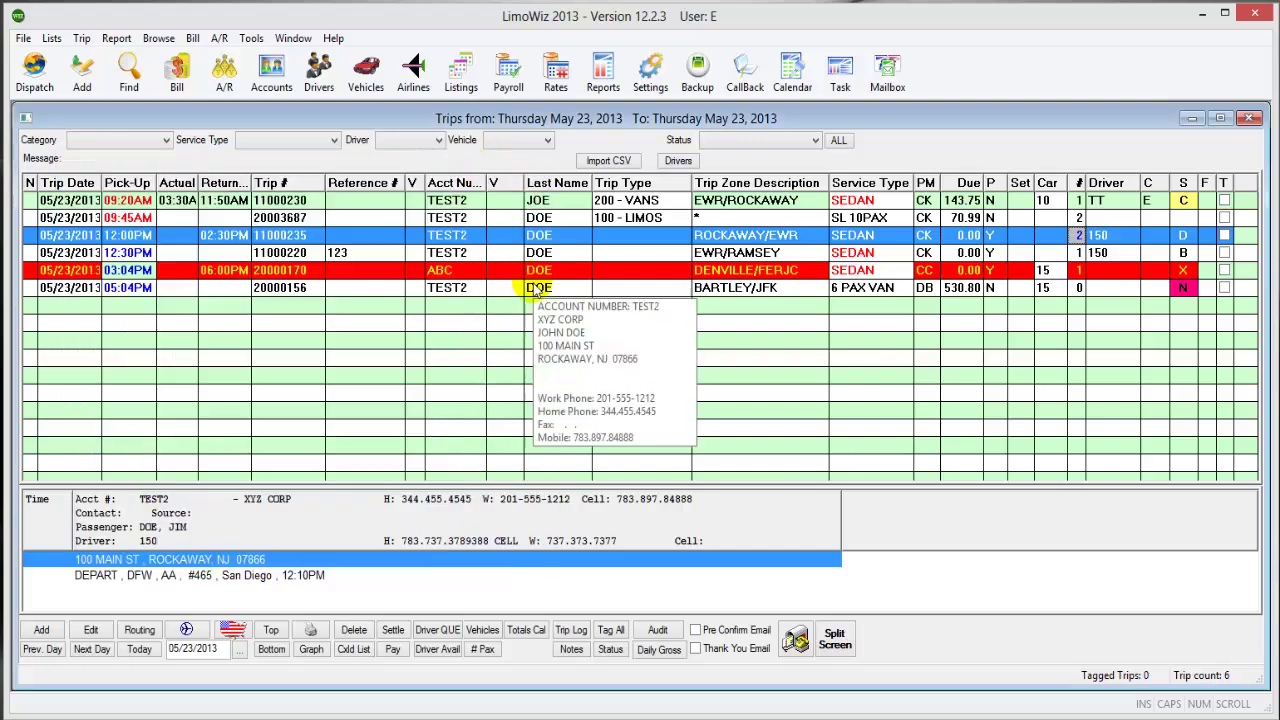
{"action": "left_click", "coordinate": [393, 630]}
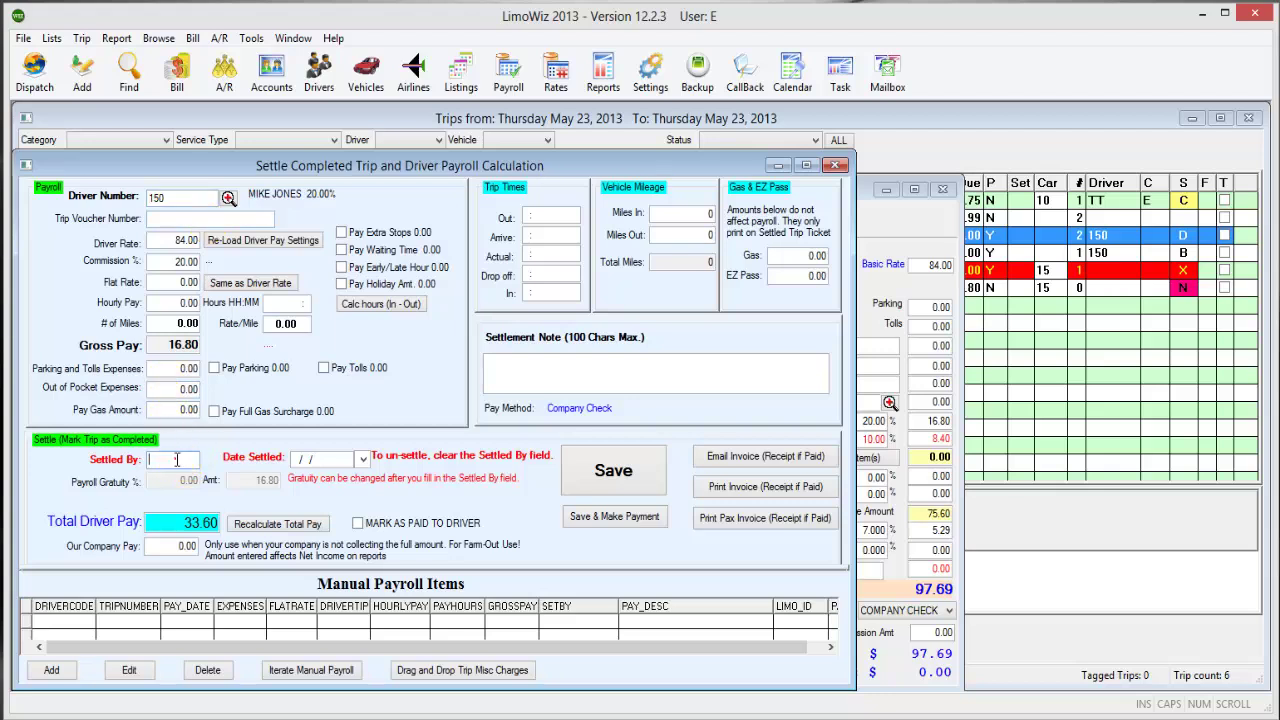
{"action": "left_click", "coordinate": [175, 457]}
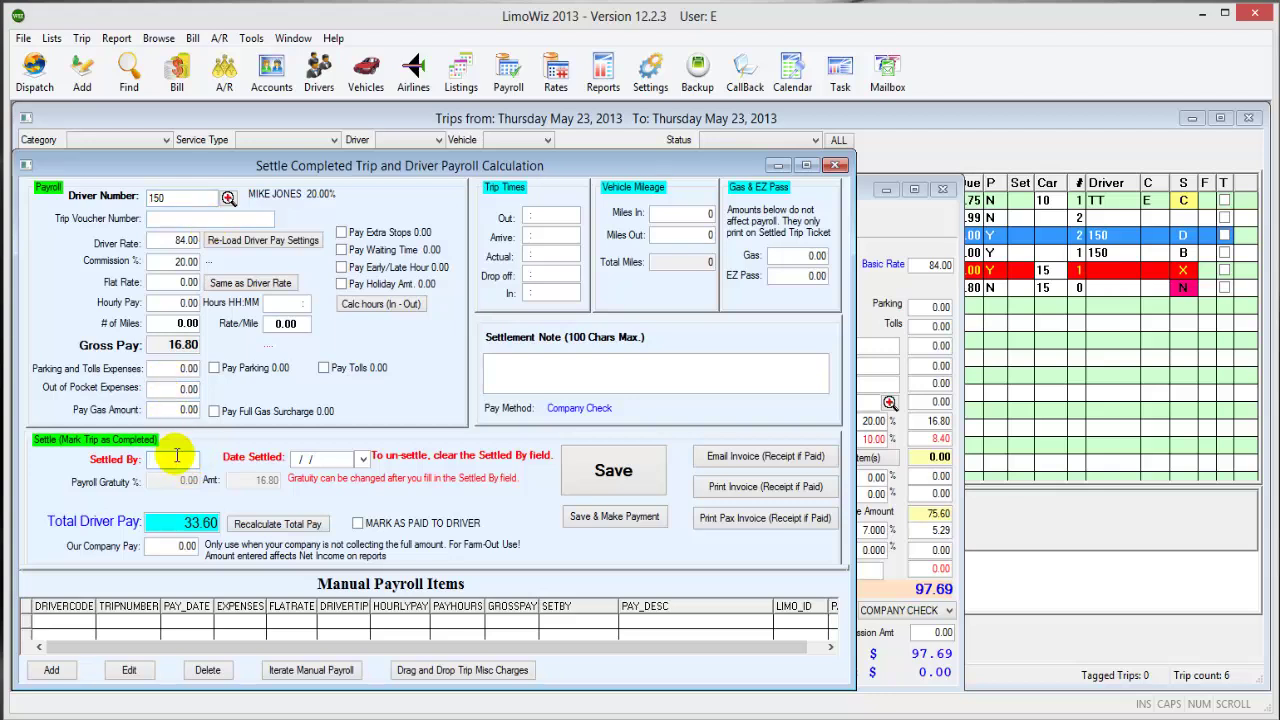
{"action": "type", "text": "JA"}
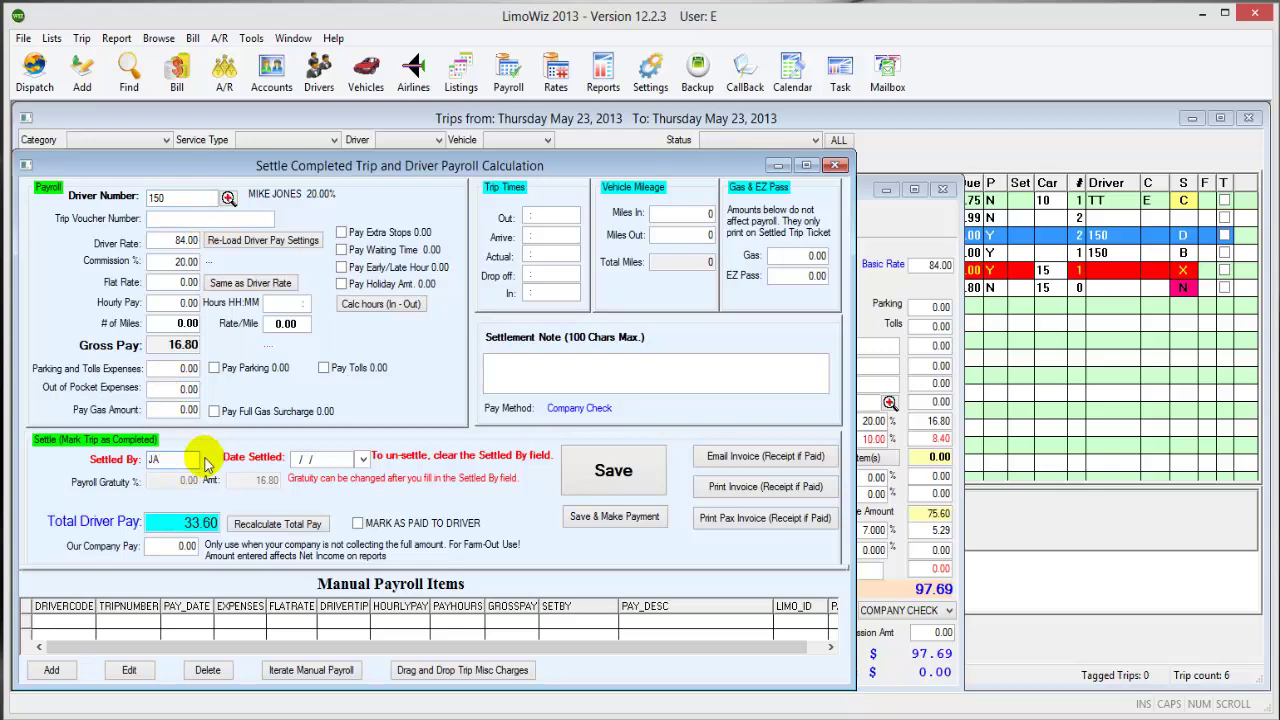
{"action": "left_click", "coordinate": [610, 472]}
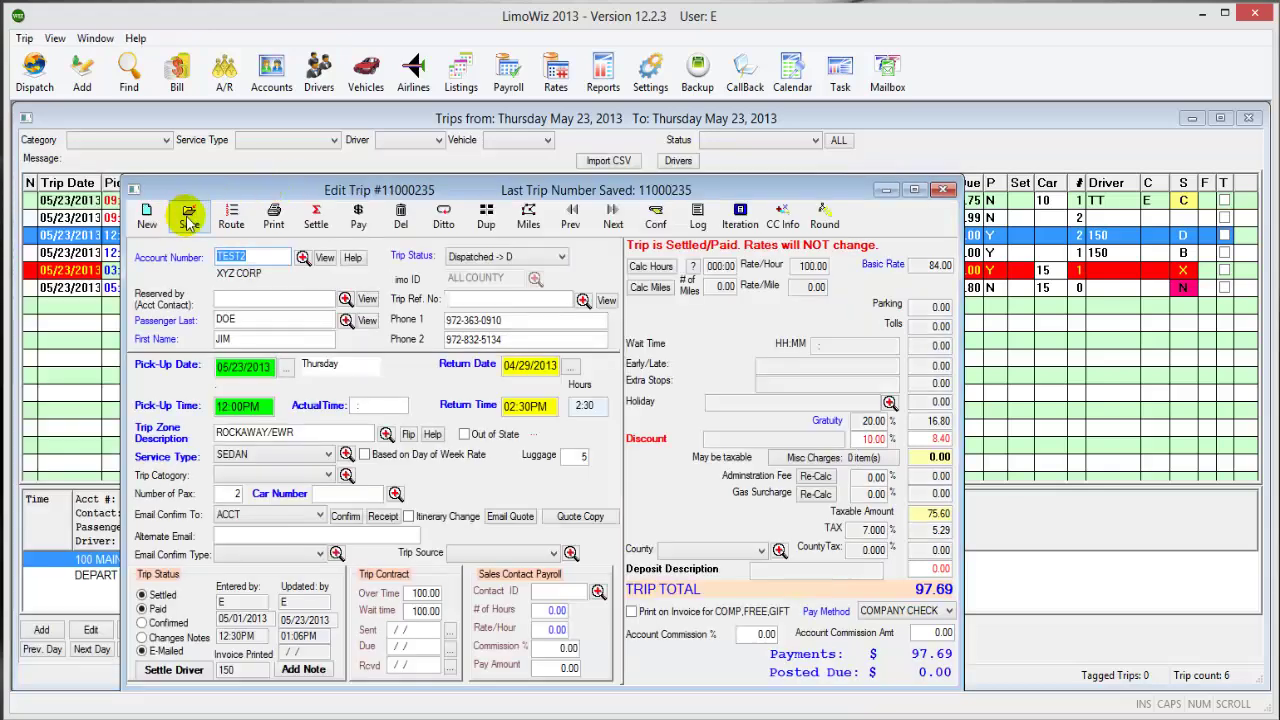
{"action": "left_click", "coordinate": [186, 214]}
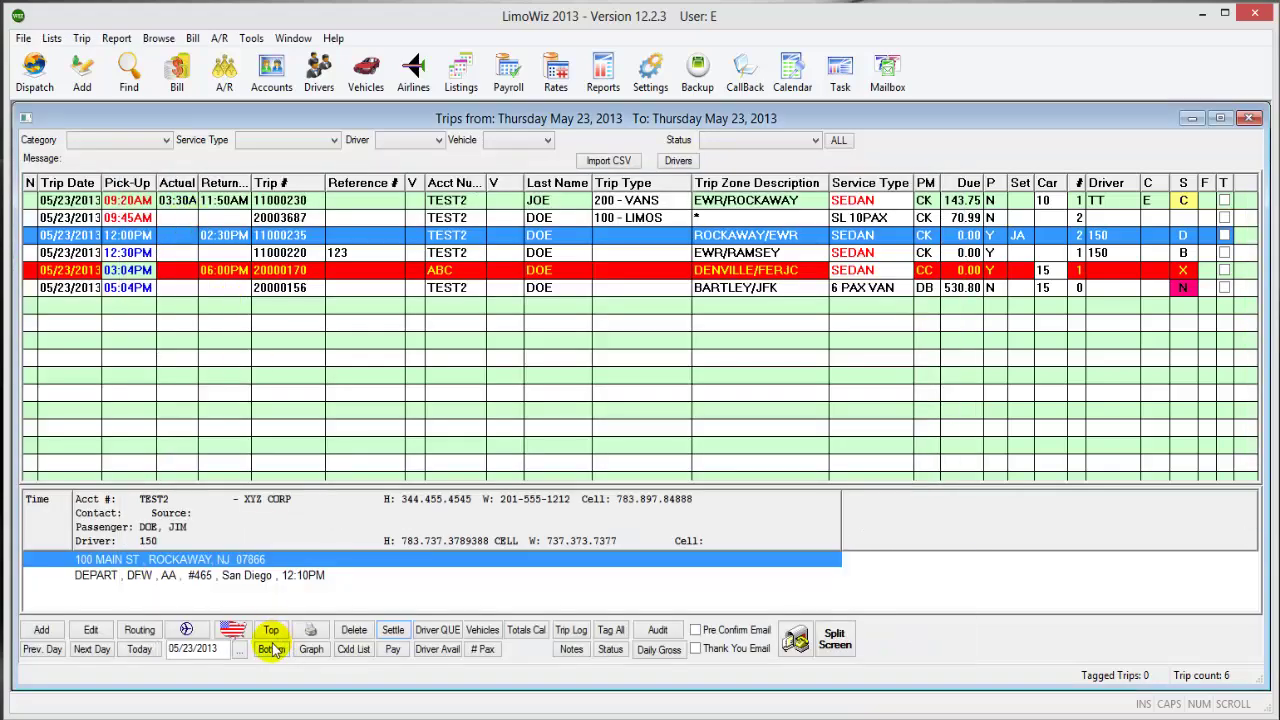
{"action": "mouse_move", "coordinate": [1065, 287]}
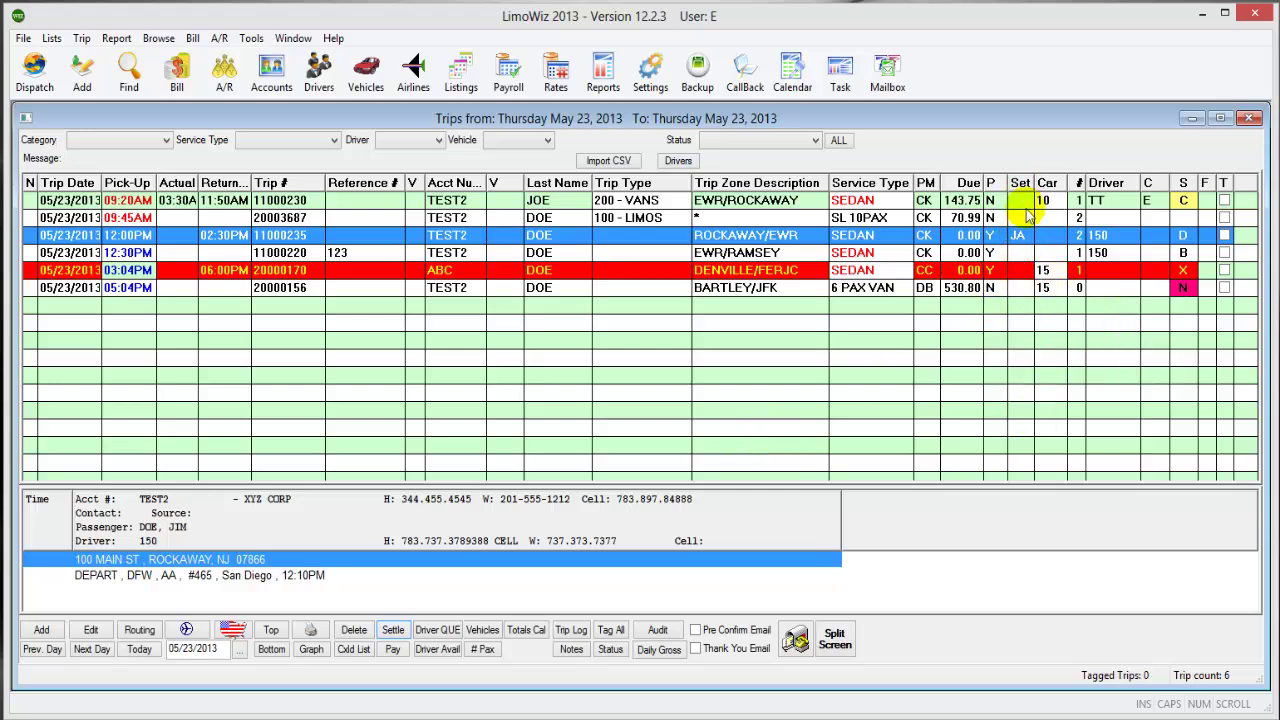
{"action": "mouse_move", "coordinate": [1025, 245]}
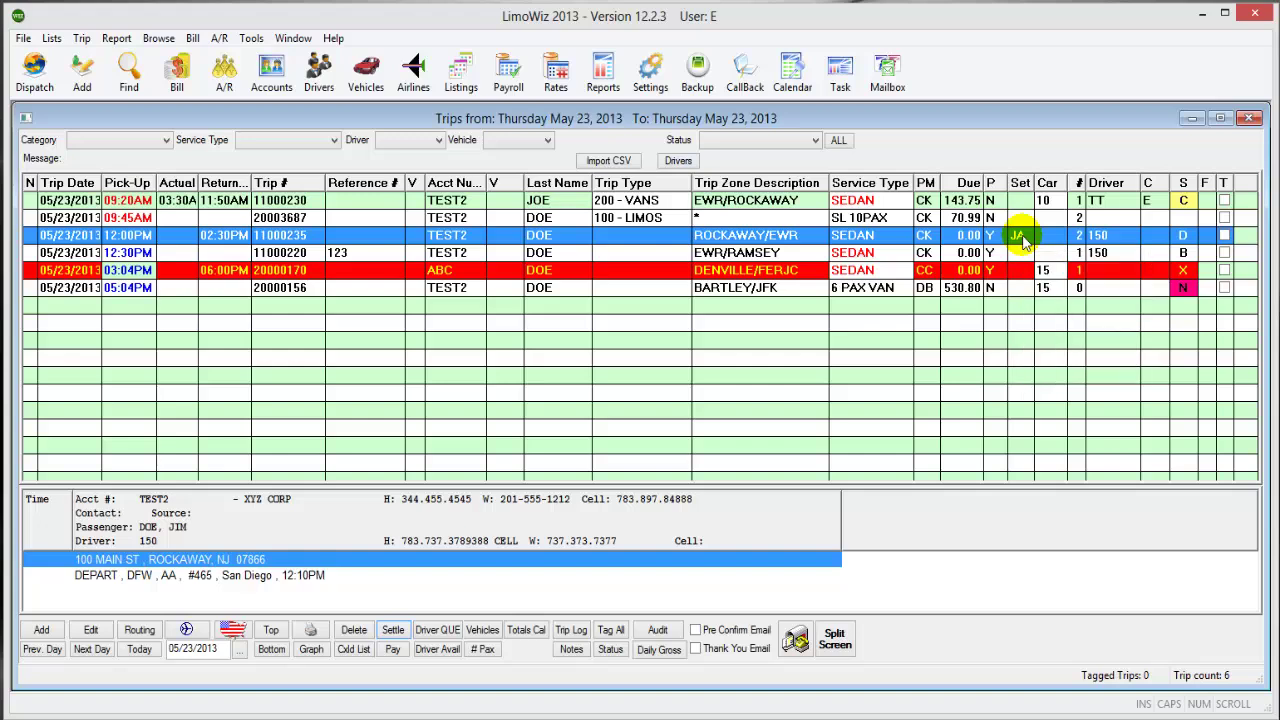
Step: Open the settled 12:00PM trip, check its rates and payment details, and save it as is
{"action": "double_click", "coordinate": [543, 240]}
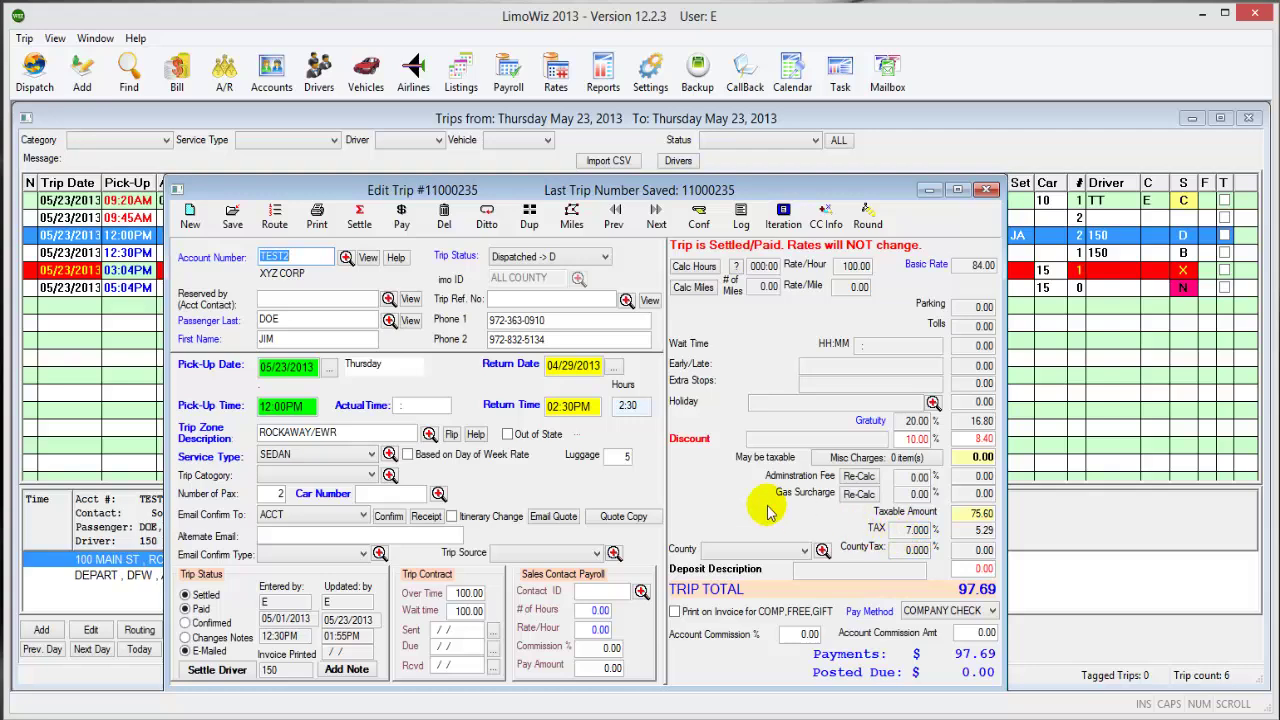
{"action": "left_click", "coordinate": [232, 216]}
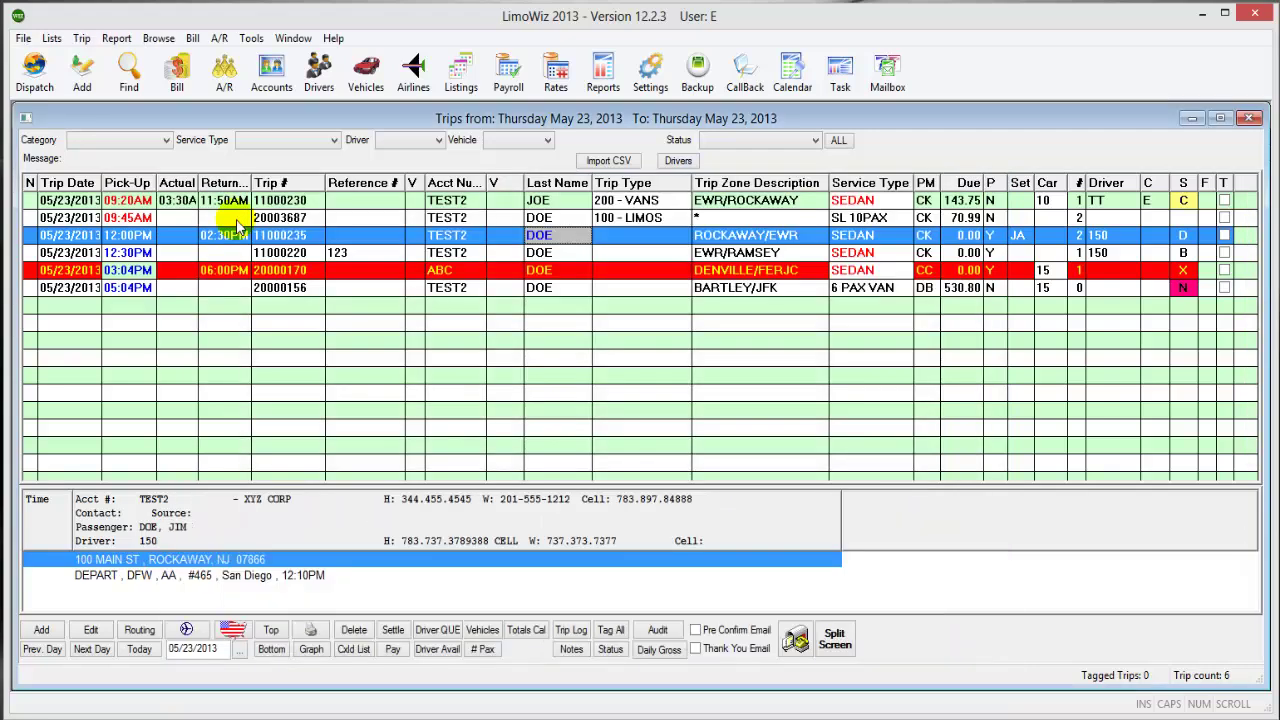
Step: Add driver O to the available drivers in the driver queue, and assign that driver to the 12:00PM trip
{"action": "left_click", "coordinate": [449, 631]}
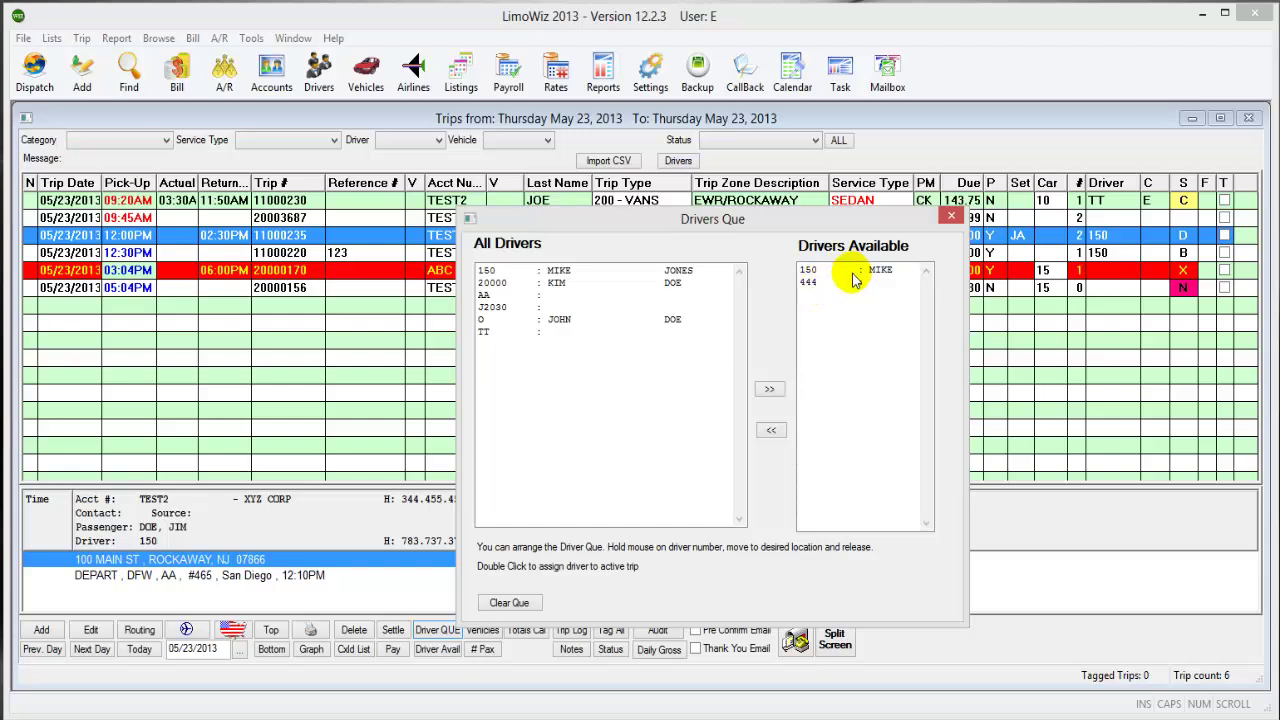
{"action": "mouse_move", "coordinate": [855, 280]}
{"action": "left_mouse_down"}
{"action": "mouse_move", "coordinate": [814, 286]}
{"action": "mouse_move", "coordinate": [872, 283]}
{"action": "left_mouse_up"}
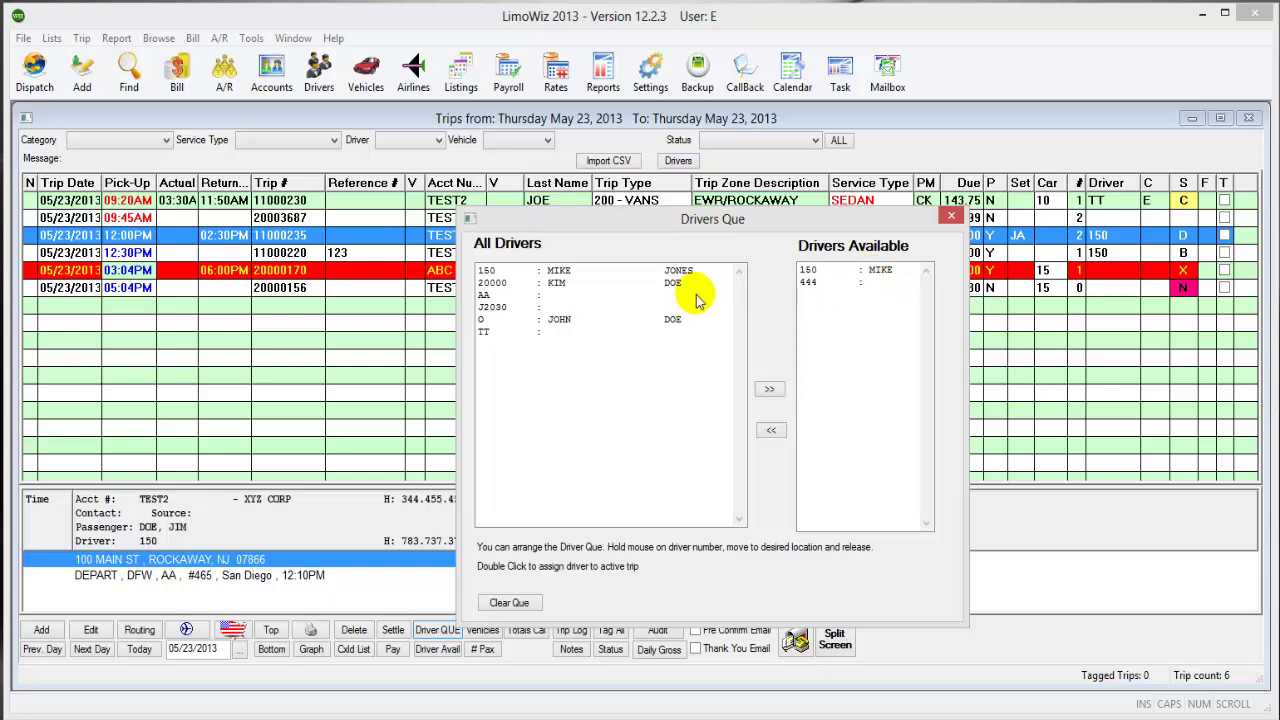
{"action": "left_click_drag", "start_coordinate": [555, 330], "coordinate": [830, 300]}
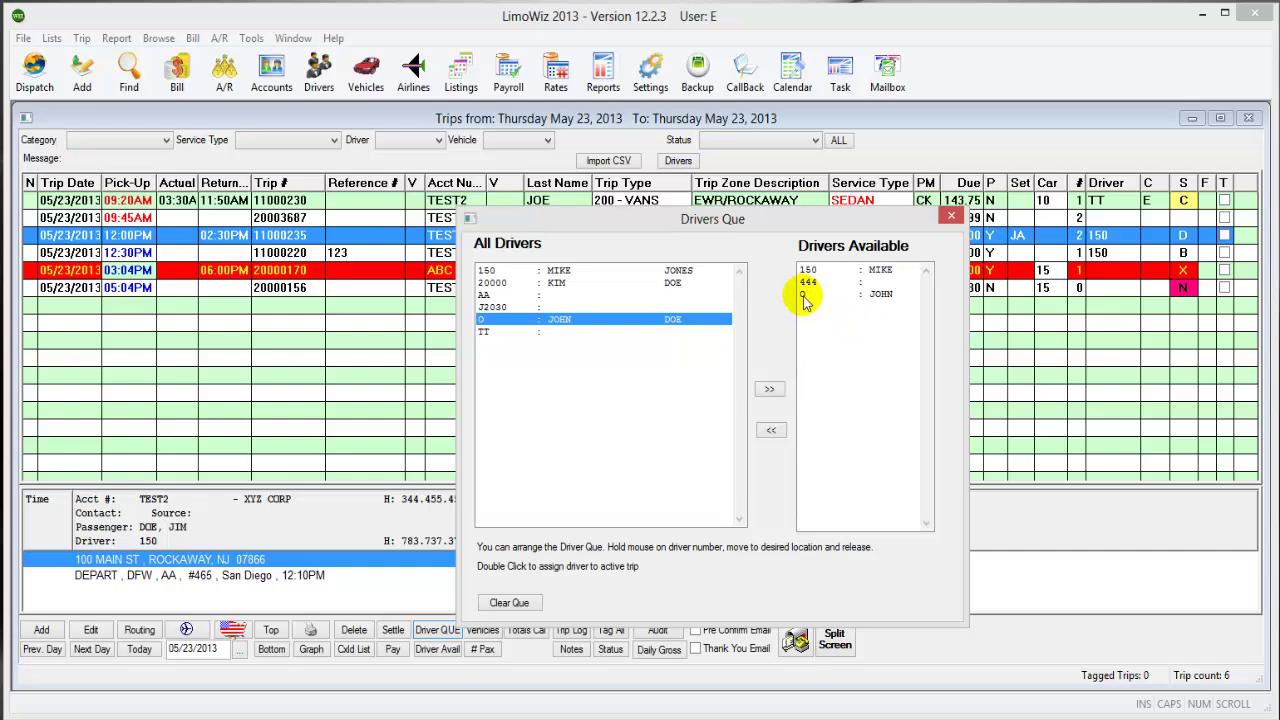
{"action": "left_click", "coordinate": [880, 295]}
{"action": "left_click_drag", "start_coordinate": [880, 298], "coordinate": [1105, 237]}
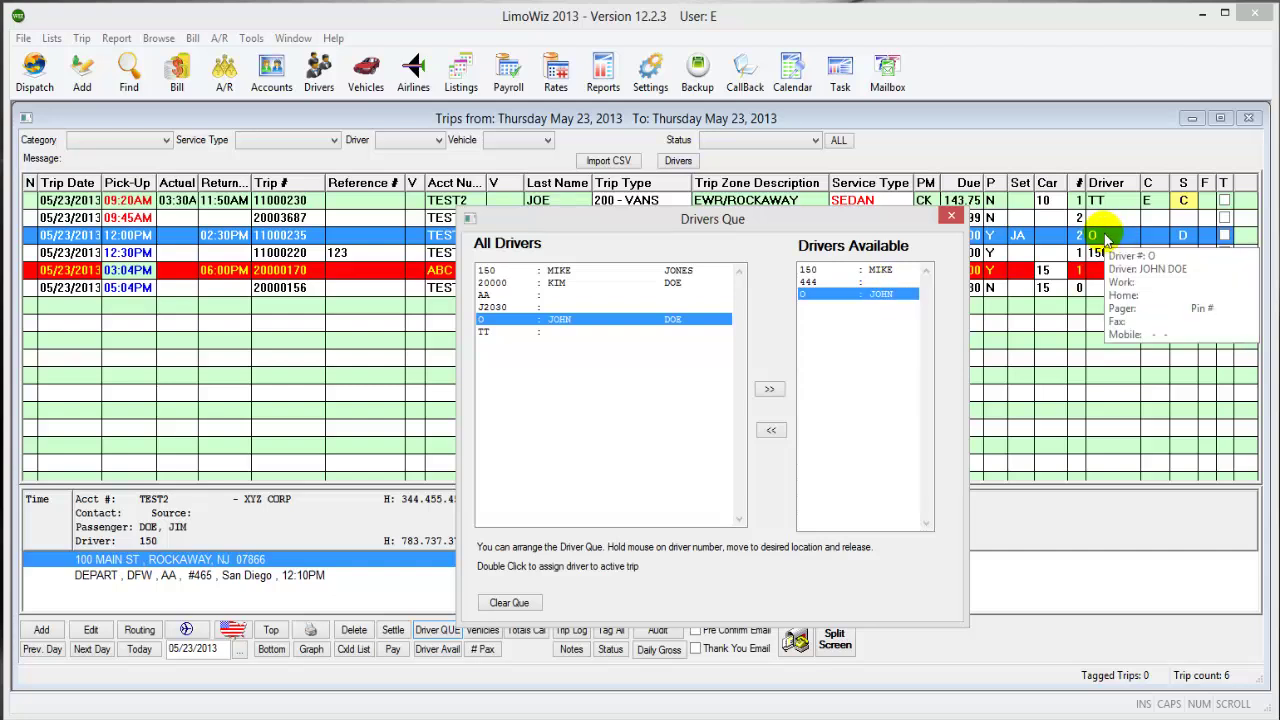
Step: Assign driver 150 from the available drivers to the 09:45AM trip, and close the driver queue
{"action": "left_click", "coordinate": [836, 271]}
{"action": "left_click_drag", "start_coordinate": [840, 280], "coordinate": [1108, 228]}
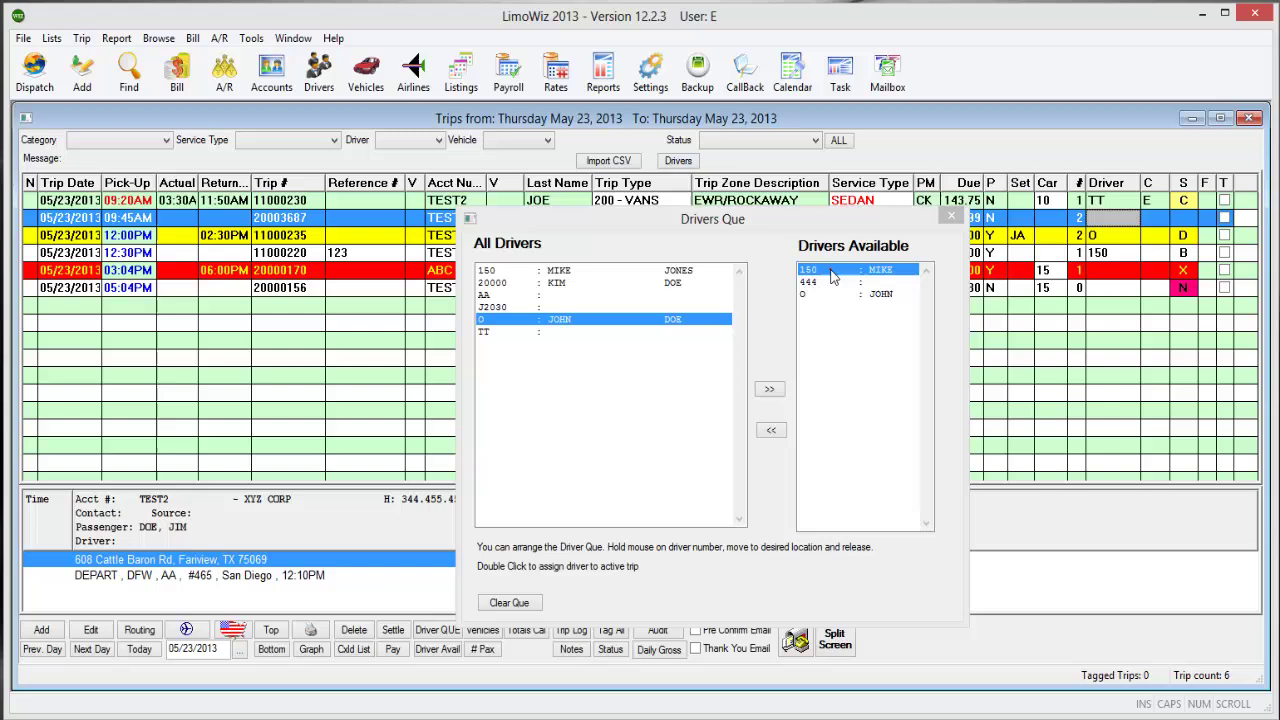
{"action": "left_click_drag", "start_coordinate": [831, 270], "coordinate": [1108, 226]}
{"action": "mouse_move", "coordinate": [1110, 228]}
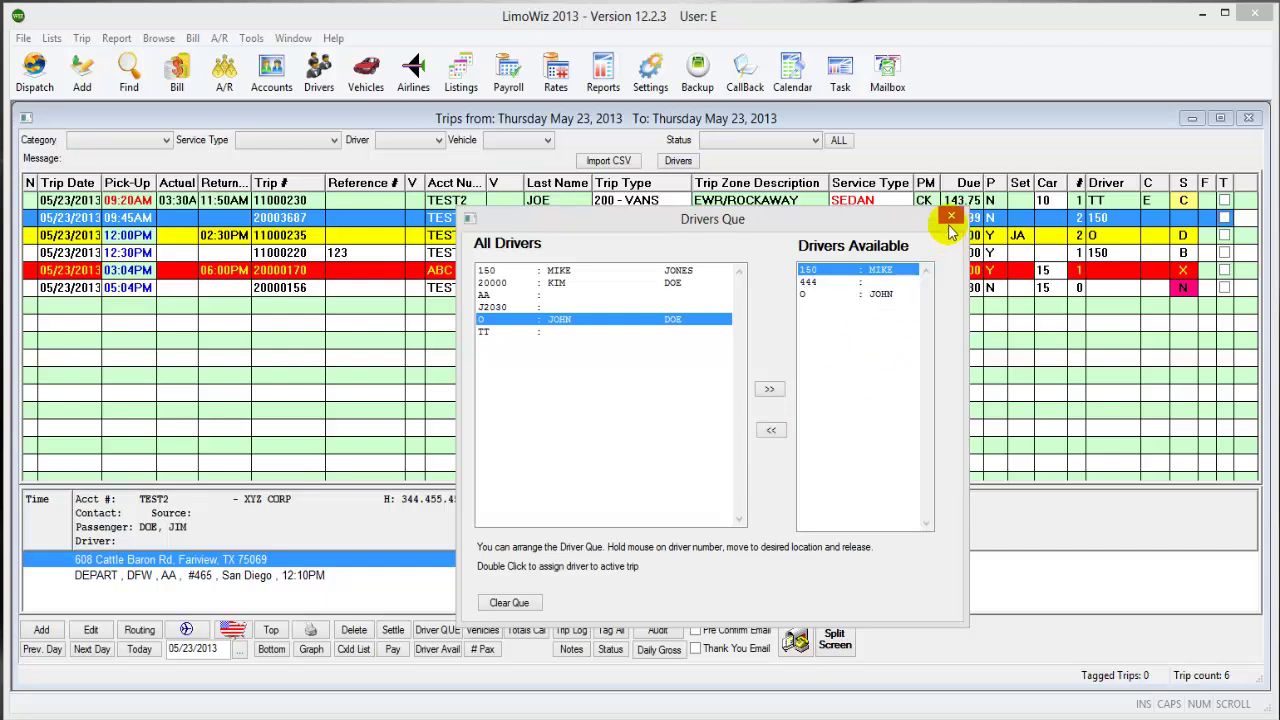
{"action": "left_click", "coordinate": [951, 216]}
Step: Assign car 10 to the 09:45AM trip from the vehicles list, and enter car 10 for the 12:00PM trip in the grid
{"action": "left_click", "coordinate": [483, 636]}
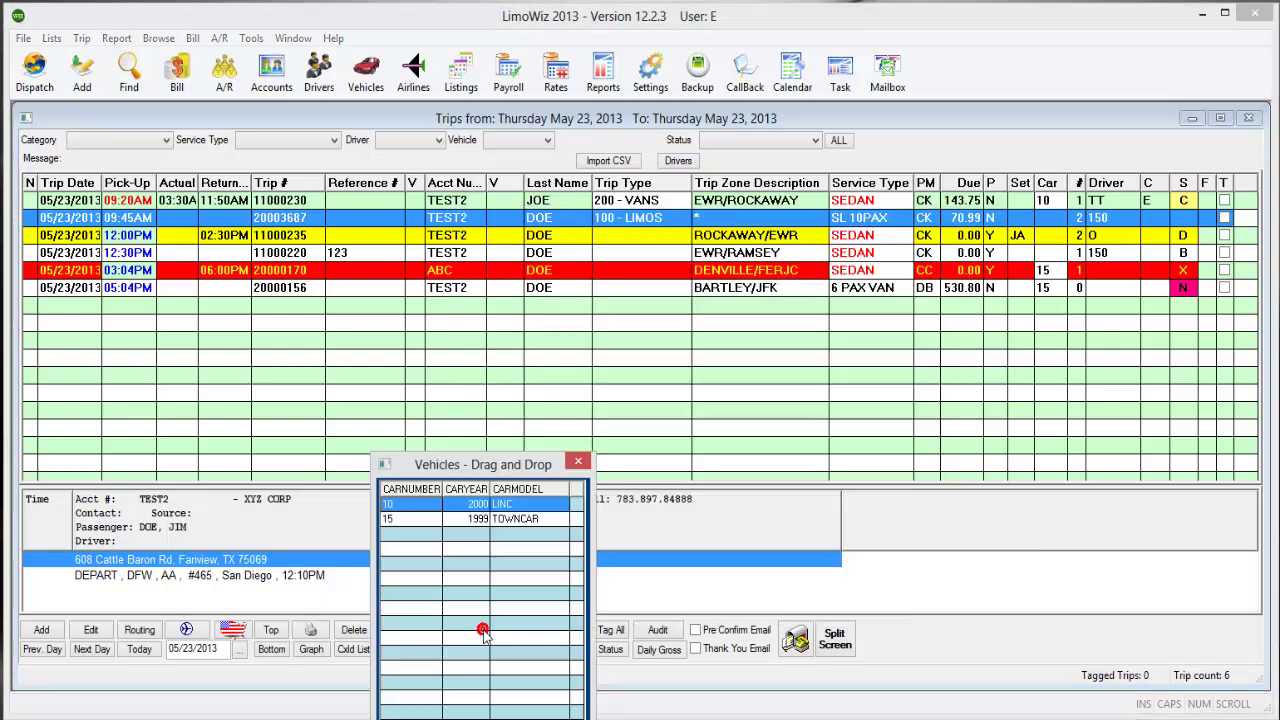
{"action": "left_click_drag", "start_coordinate": [500, 466], "coordinate": [543, 218]}
{"action": "left_click_drag", "start_coordinate": [557, 283], "coordinate": [1050, 220]}
{"action": "left_click_drag", "start_coordinate": [523, 268], "coordinate": [1052, 226]}
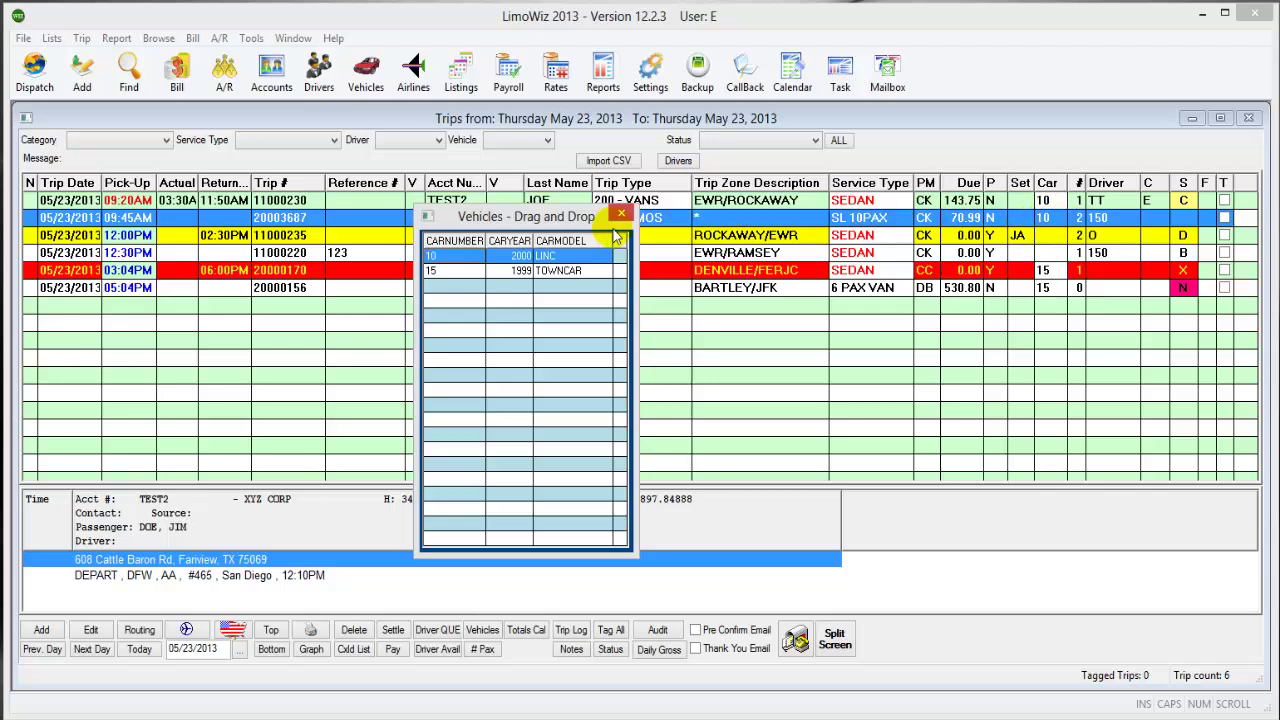
{"action": "left_click", "coordinate": [624, 217]}
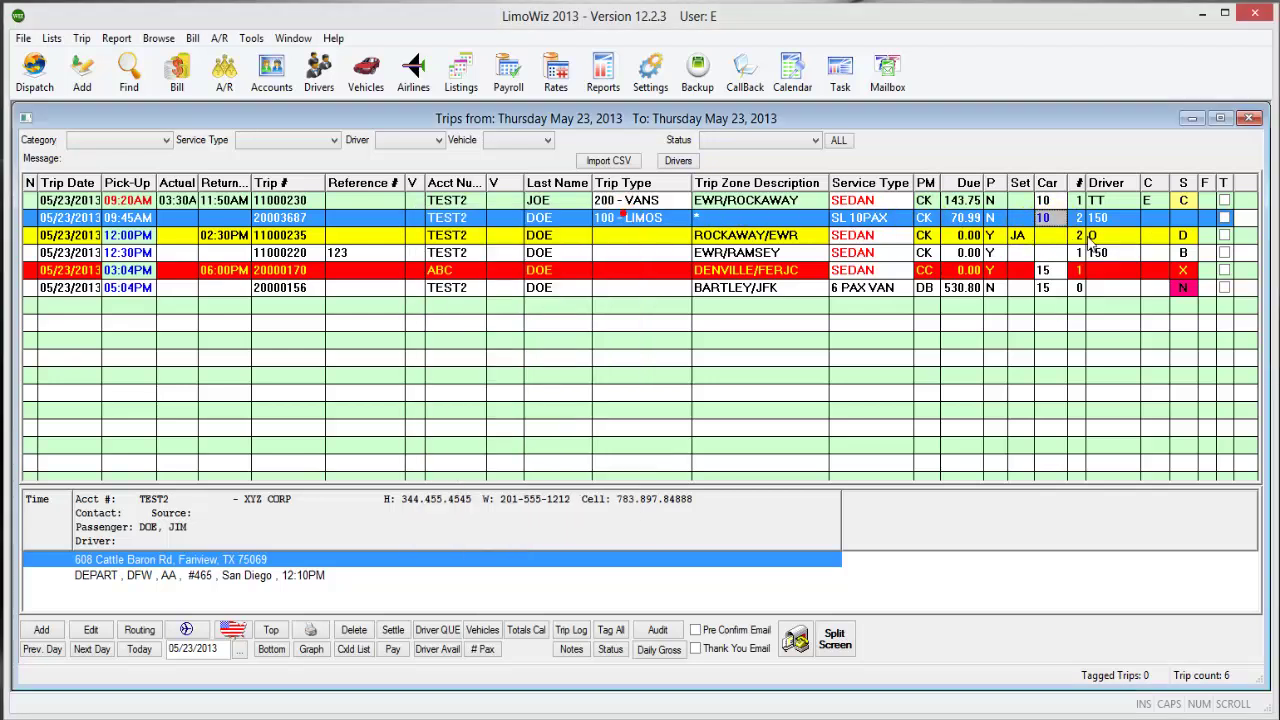
{"action": "left_click", "coordinate": [1051, 238]}
{"action": "left_click", "coordinate": [1054, 237]}
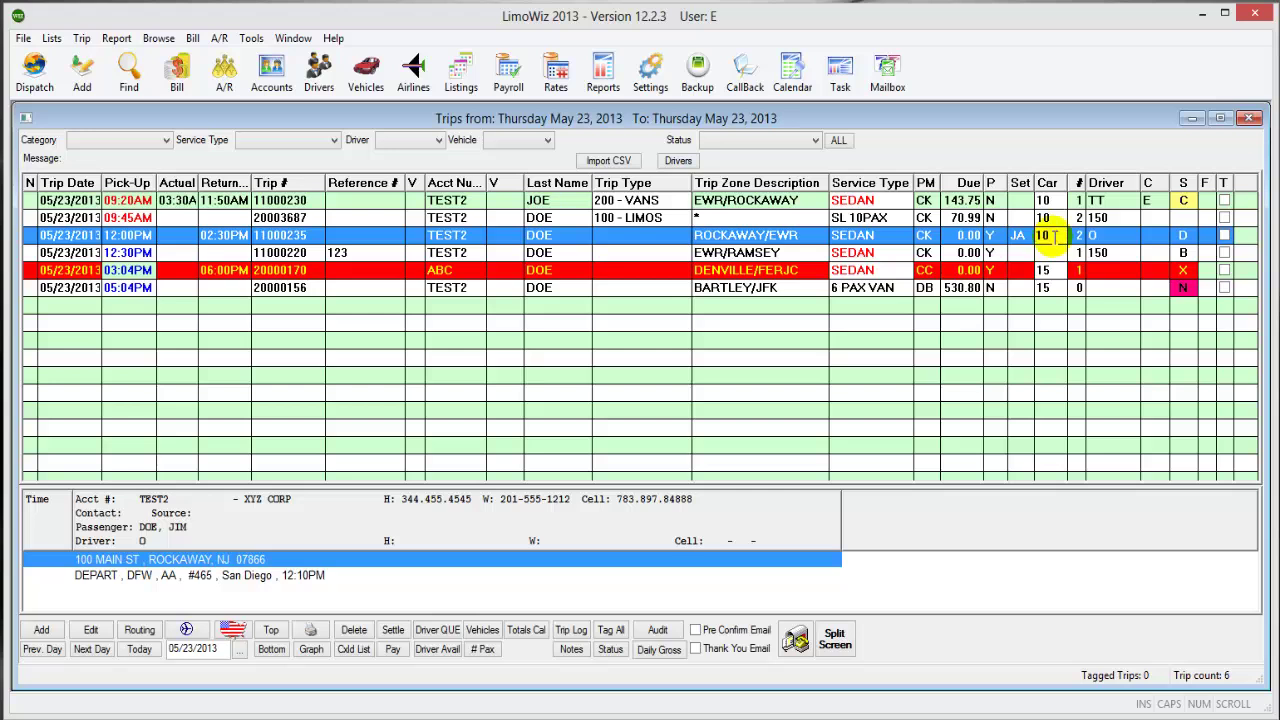
Step: Try car 15 and car 99 on the 12:30PM trip, and clear its car number
{"action": "key", "text": "Down"}
{"action": "left_click", "coordinate": [1066, 252]}
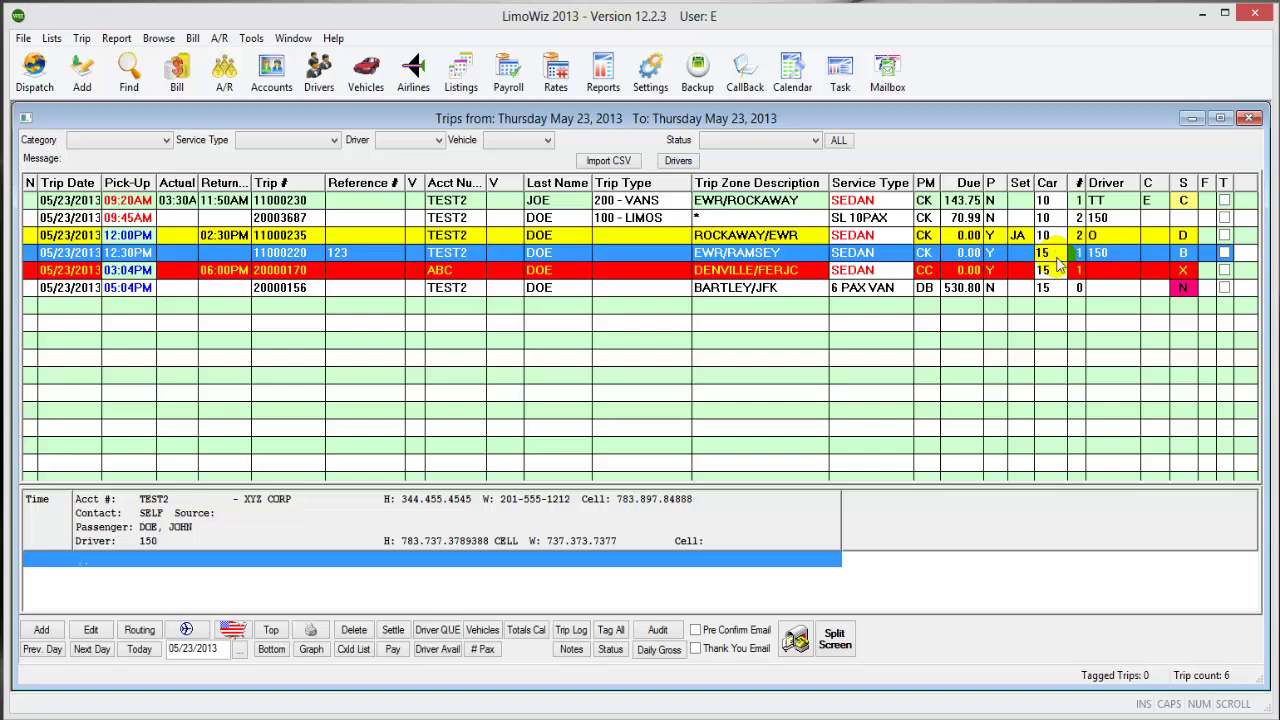
{"action": "key", "text": "Down"}
{"action": "left_click", "coordinate": [1058, 256]}
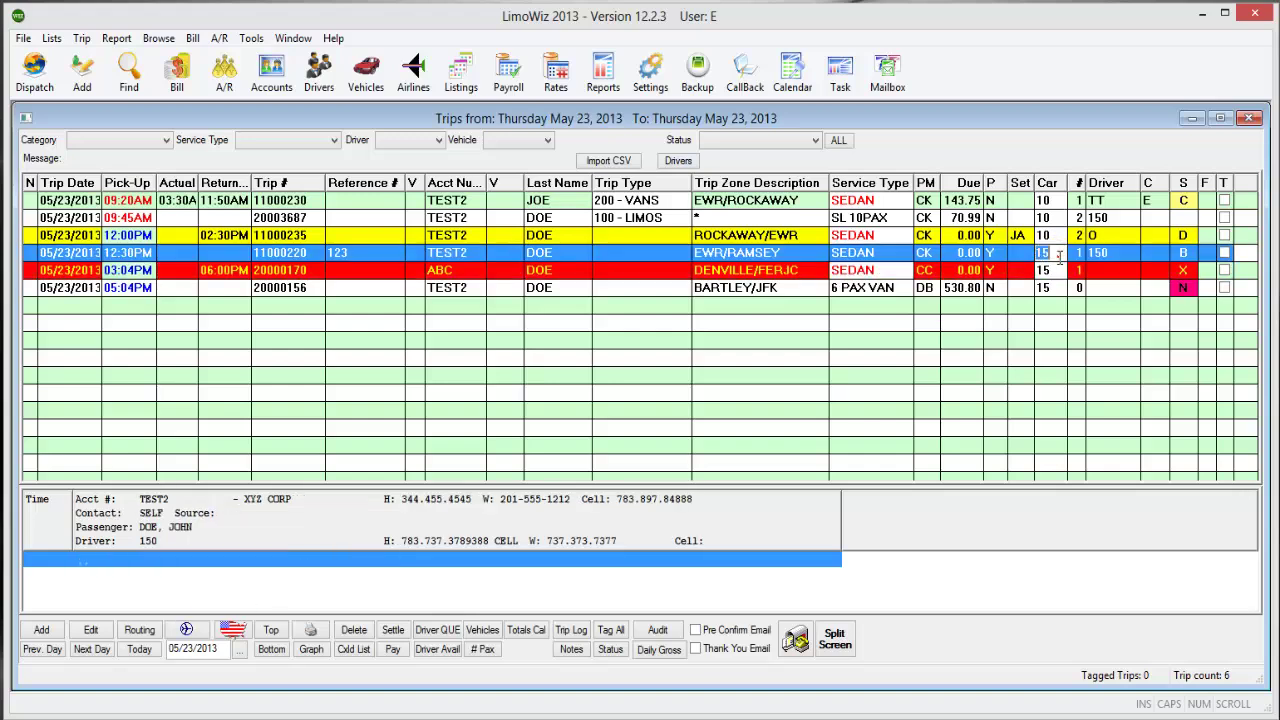
{"action": "left_click", "coordinate": [1078, 262]}
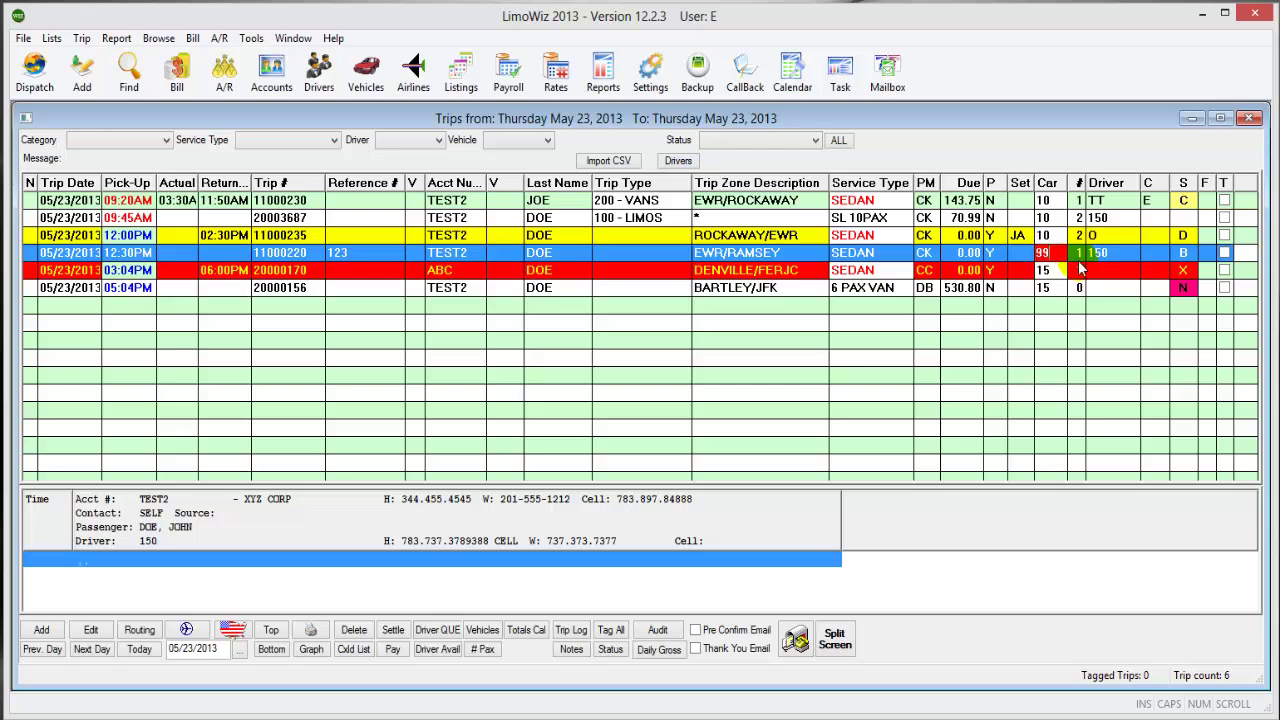
{"action": "left_click", "coordinate": [1054, 256]}
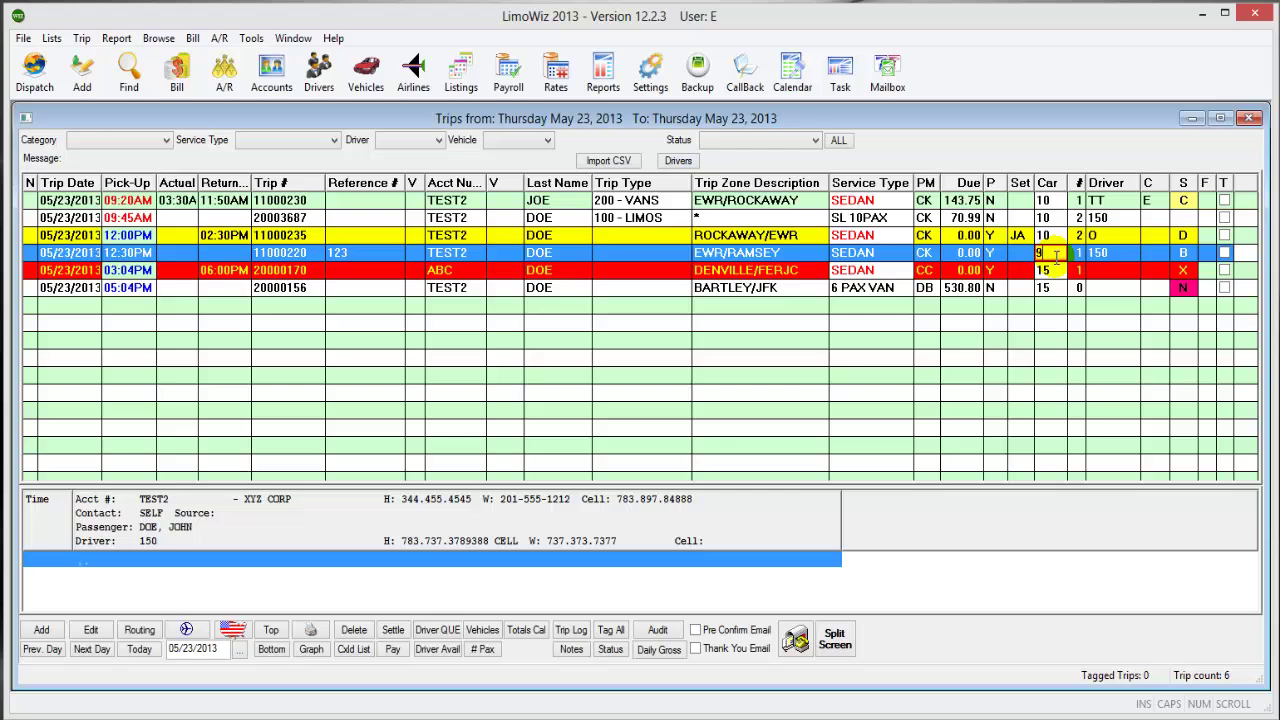
{"action": "left_click", "coordinate": [1057, 266]}
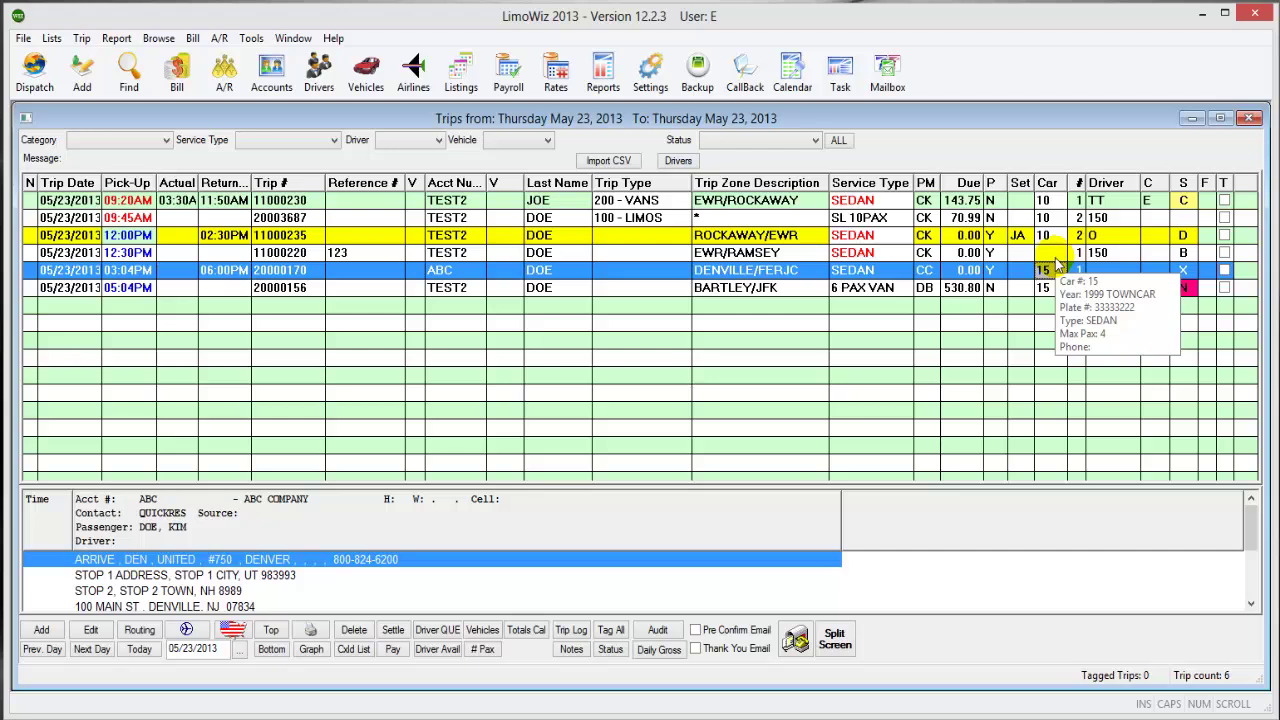
Step: Review the May 2013 trip calendar by count and by trip total, and check the 03:04PM trip's change log, closing both
{"action": "left_click", "coordinate": [529, 632]}
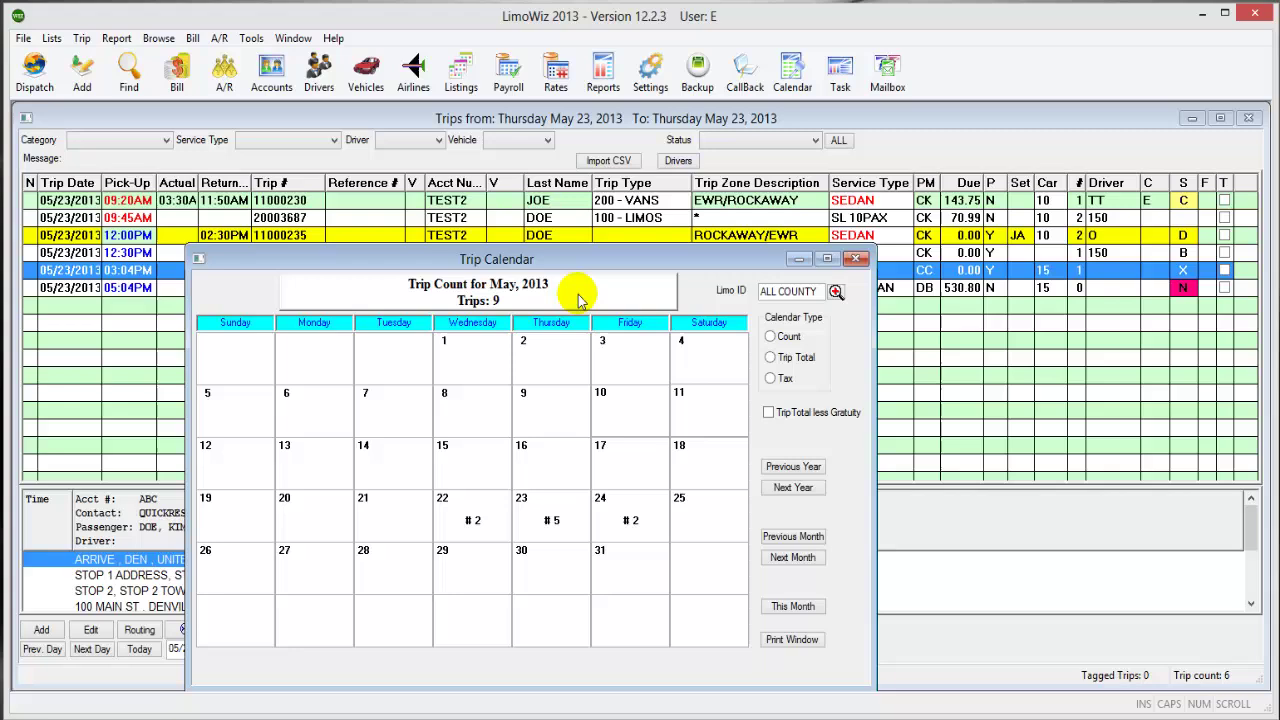
{"action": "left_click_drag", "start_coordinate": [565, 259], "coordinate": [568, 140]}
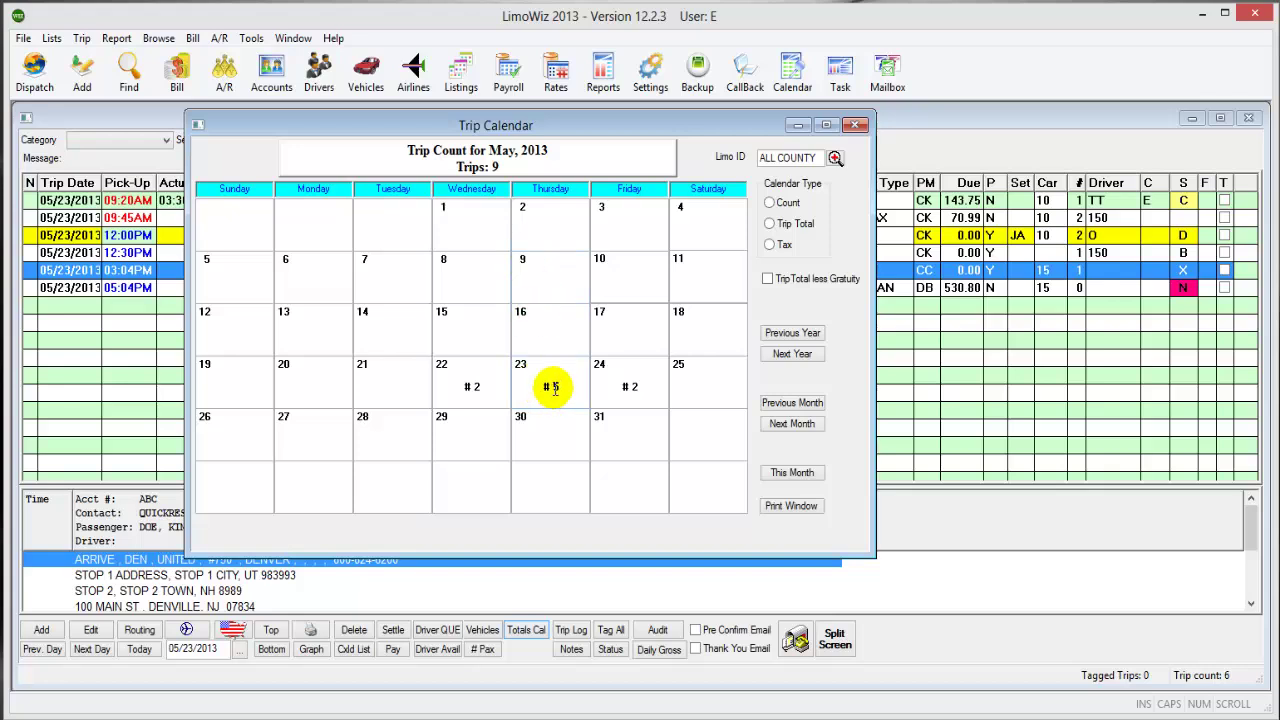
{"action": "left_click", "coordinate": [770, 224]}
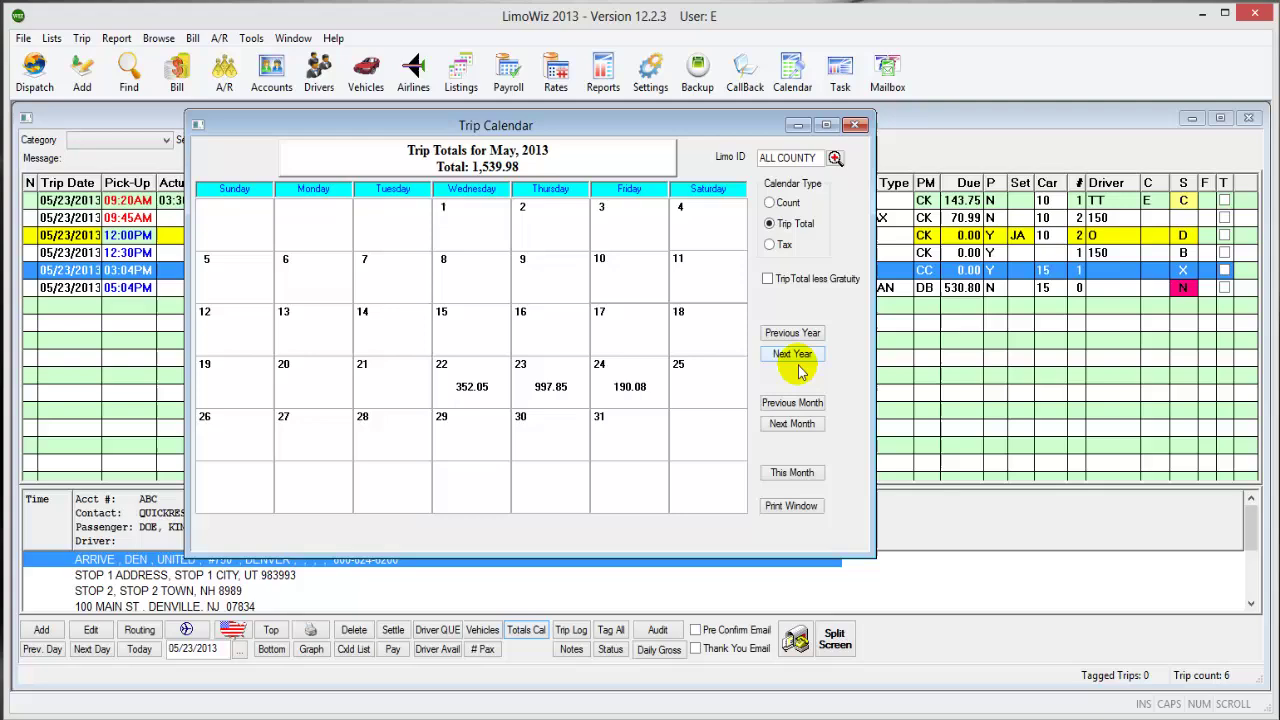
{"action": "left_click", "coordinate": [853, 127]}
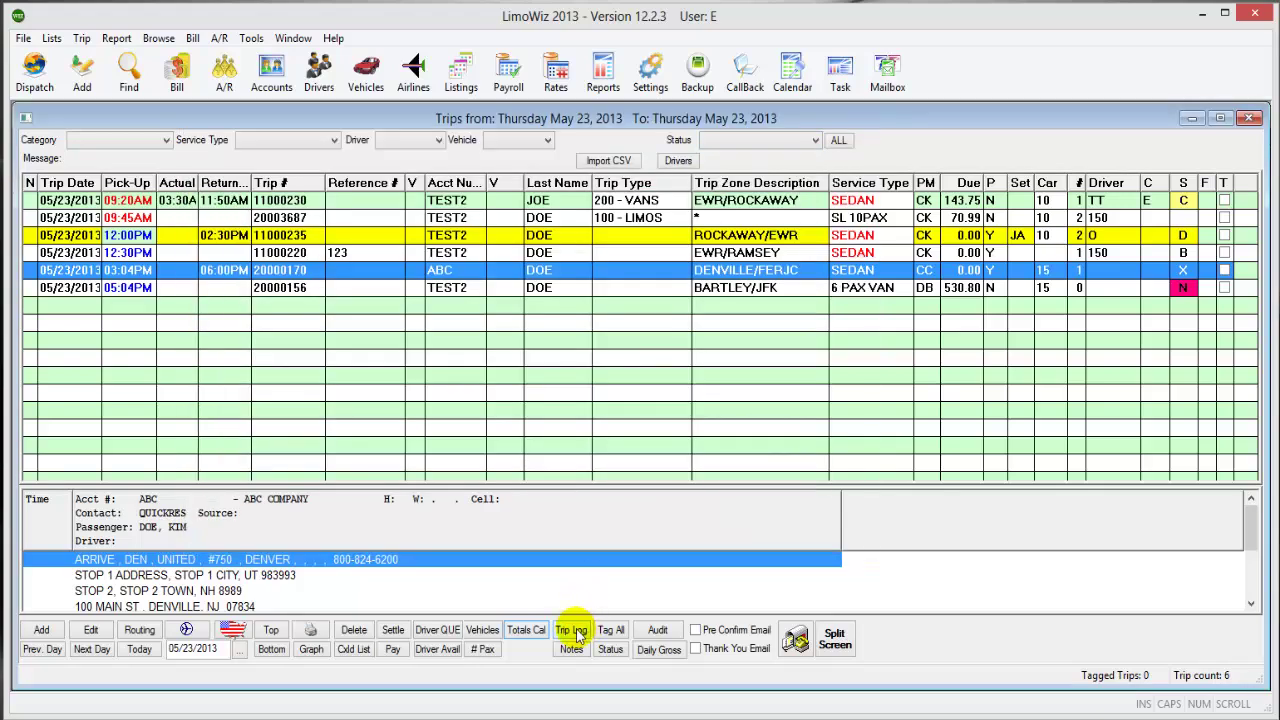
{"action": "left_click", "coordinate": [571, 631]}
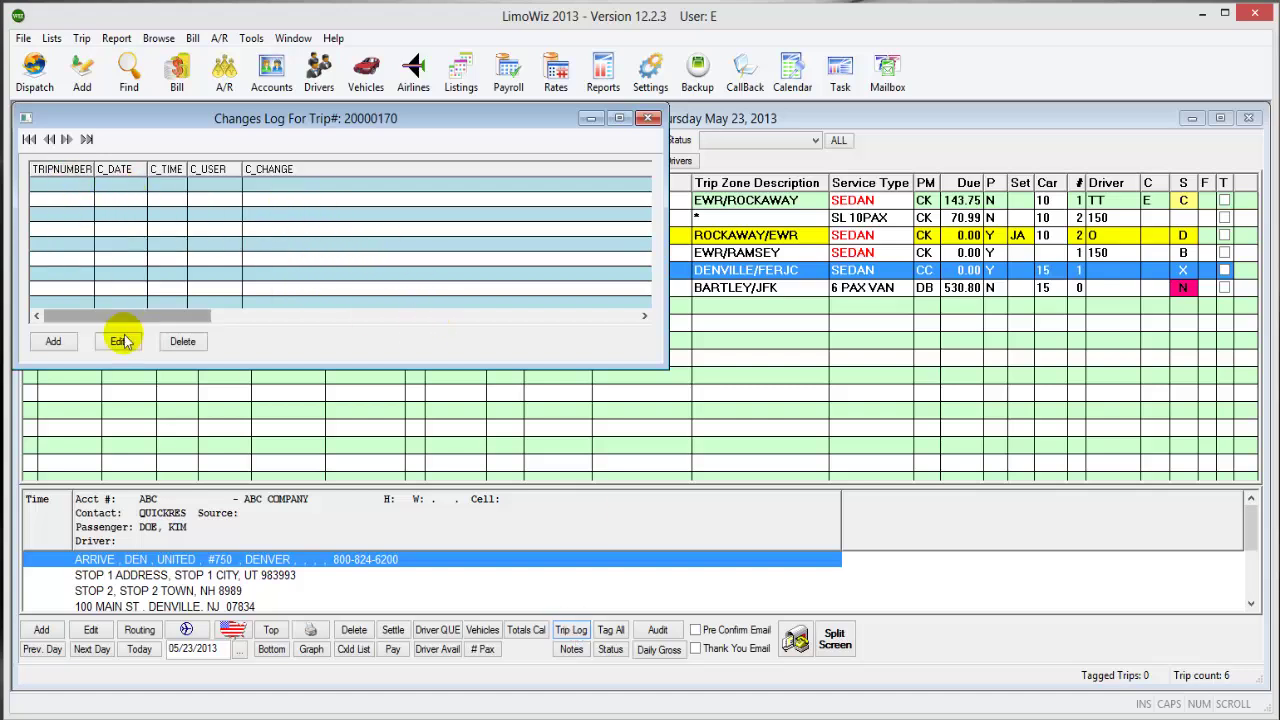
{"action": "left_click", "coordinate": [649, 118]}
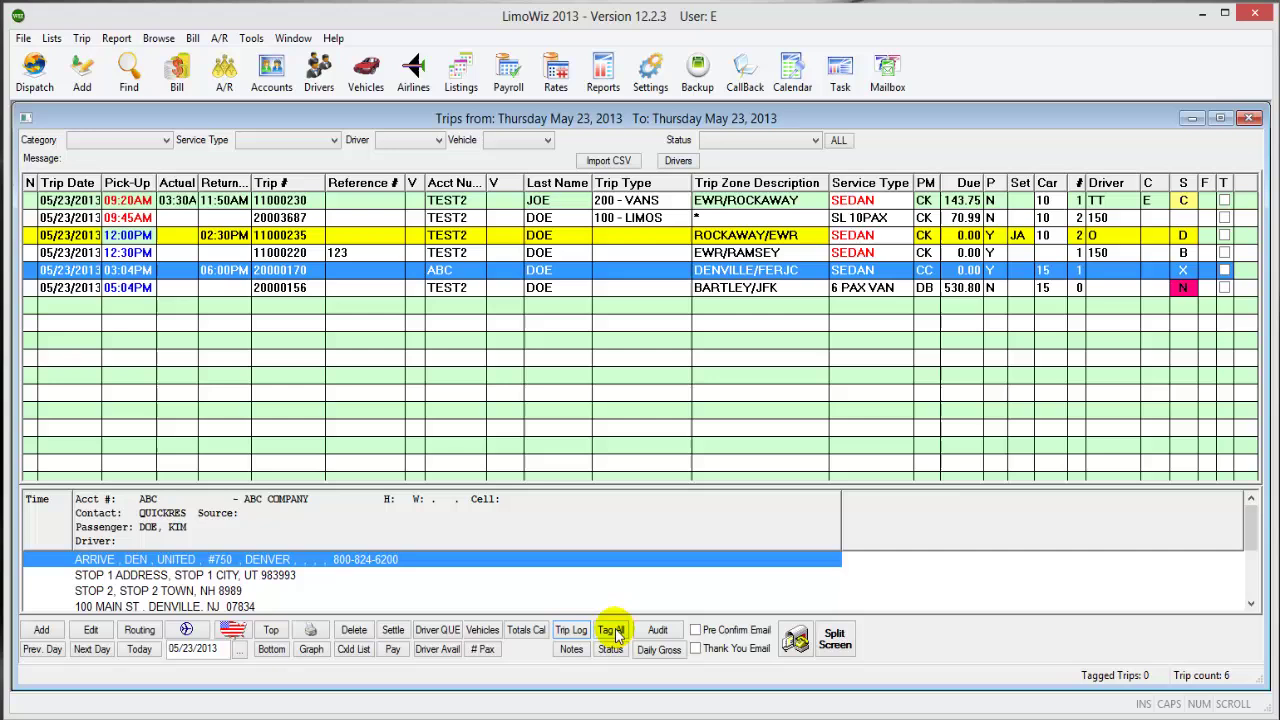
Step: Tag all the listed trips, and untag them all again
{"action": "left_click", "coordinate": [1226, 188]}
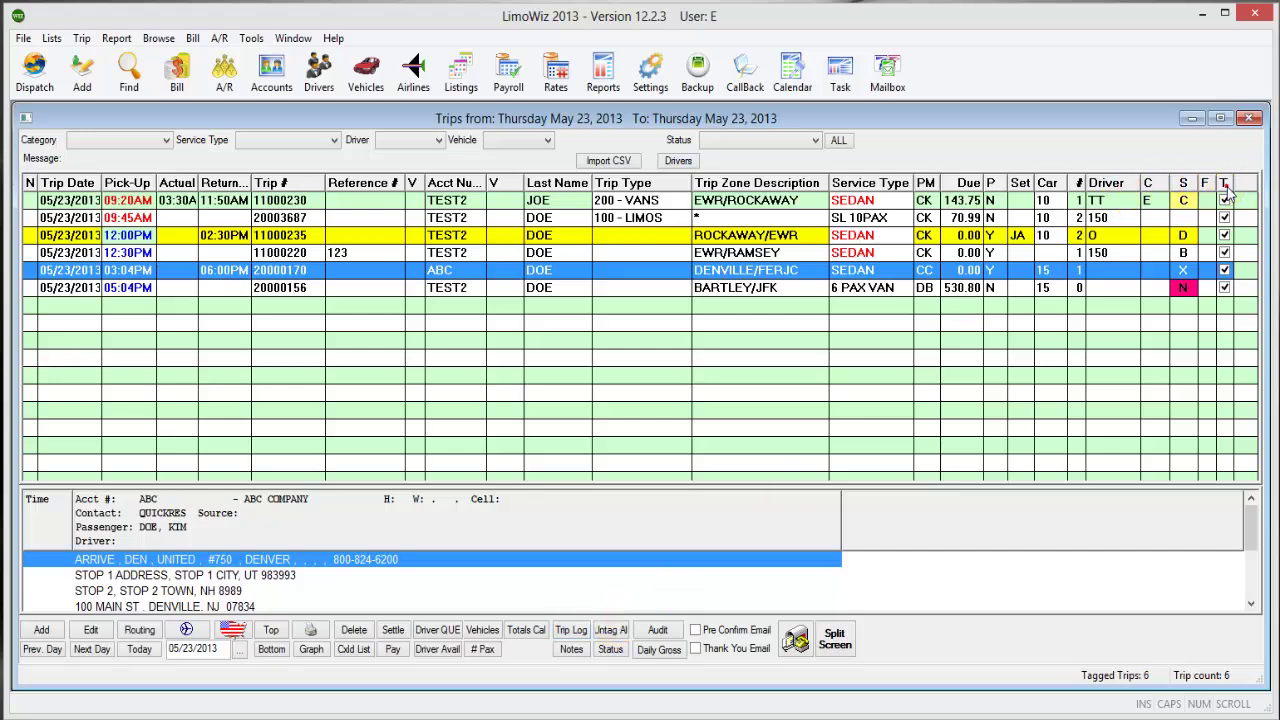
{"action": "left_click", "coordinate": [611, 631]}
Step: Check the reservation audit database, and turn on the Reservation Audit Feature in the application settings, saving the change
{"action": "left_click", "coordinate": [658, 631]}
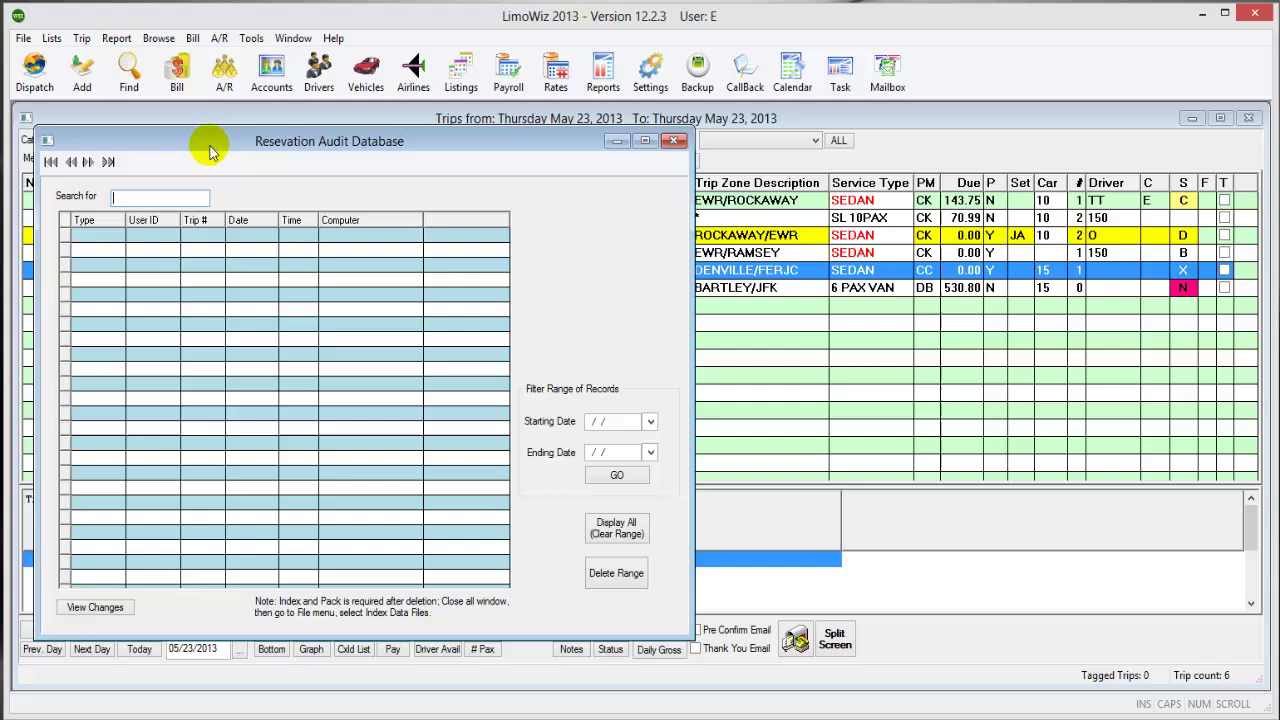
{"action": "left_click", "coordinate": [676, 141]}
{"action": "left_click", "coordinate": [650, 72]}
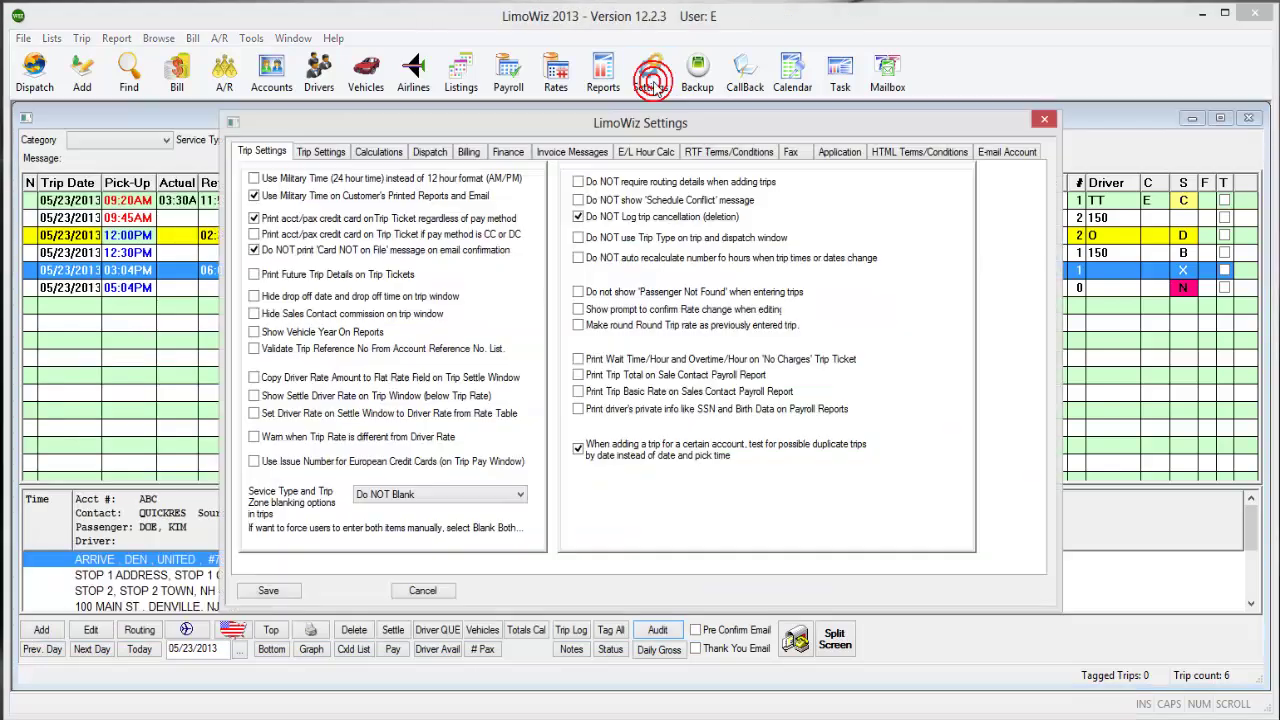
{"action": "left_click", "coordinate": [842, 152]}
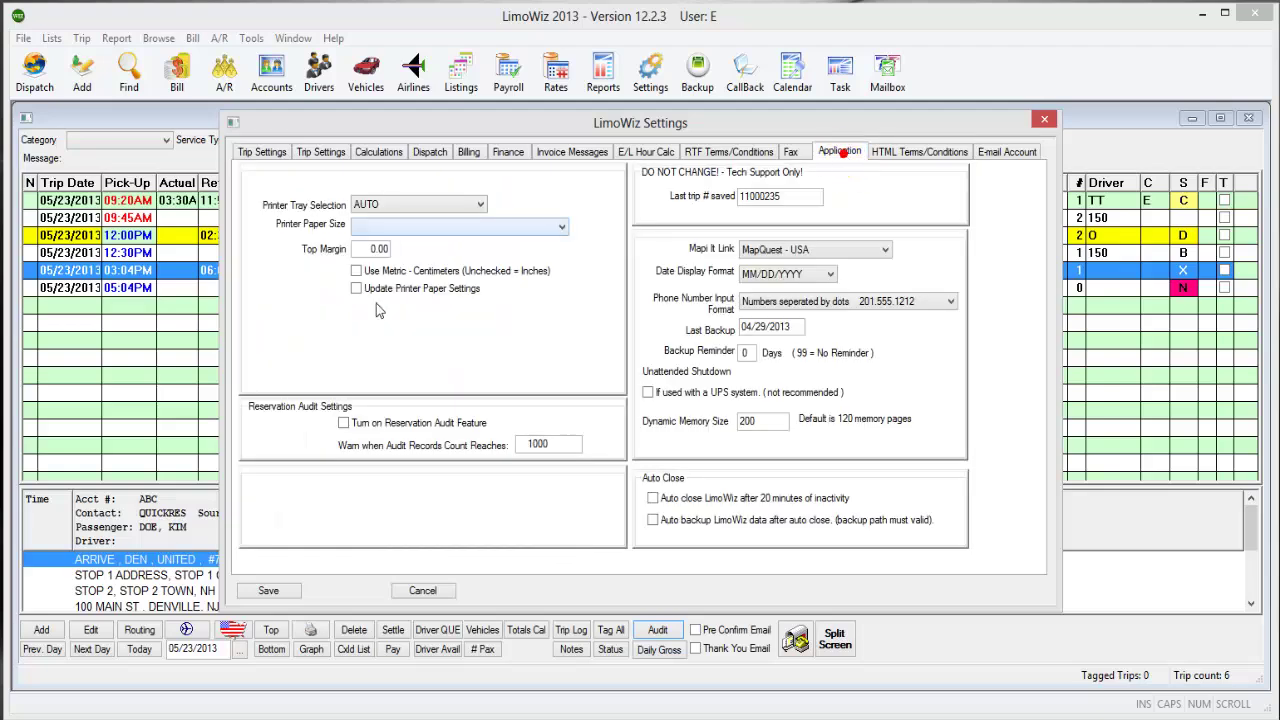
{"action": "left_click", "coordinate": [344, 424]}
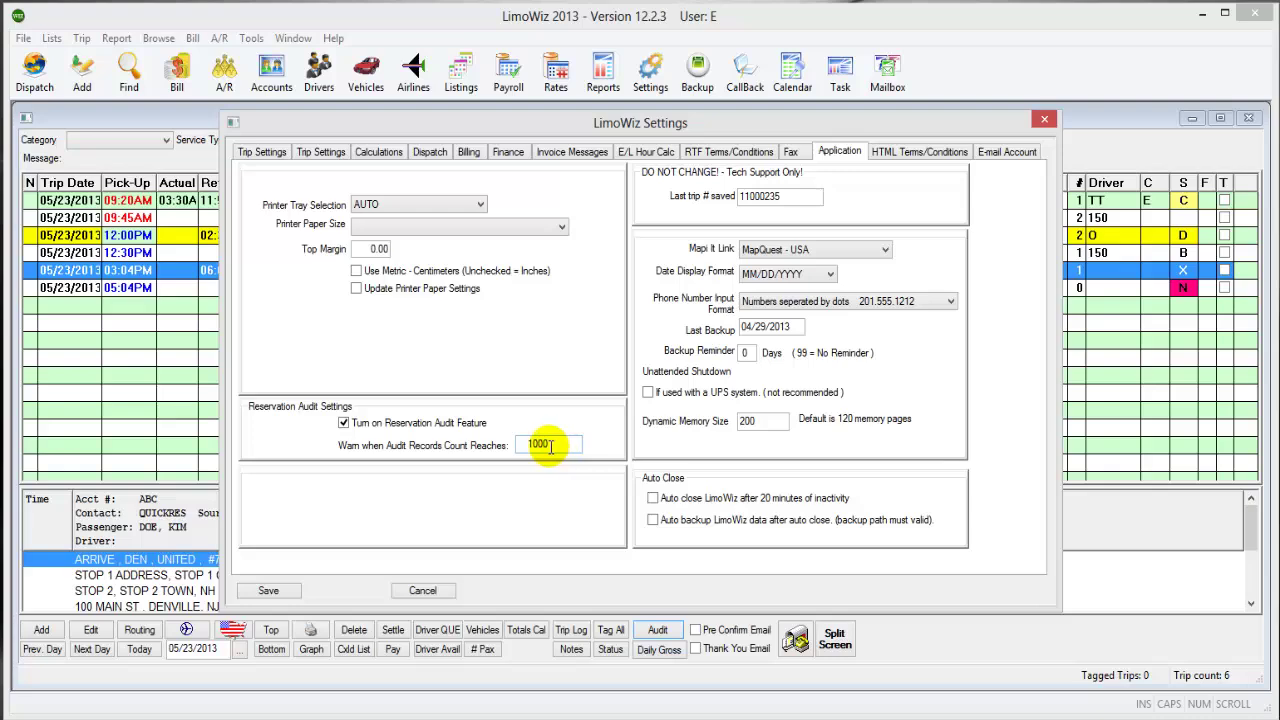
{"action": "left_click", "coordinate": [272, 592]}
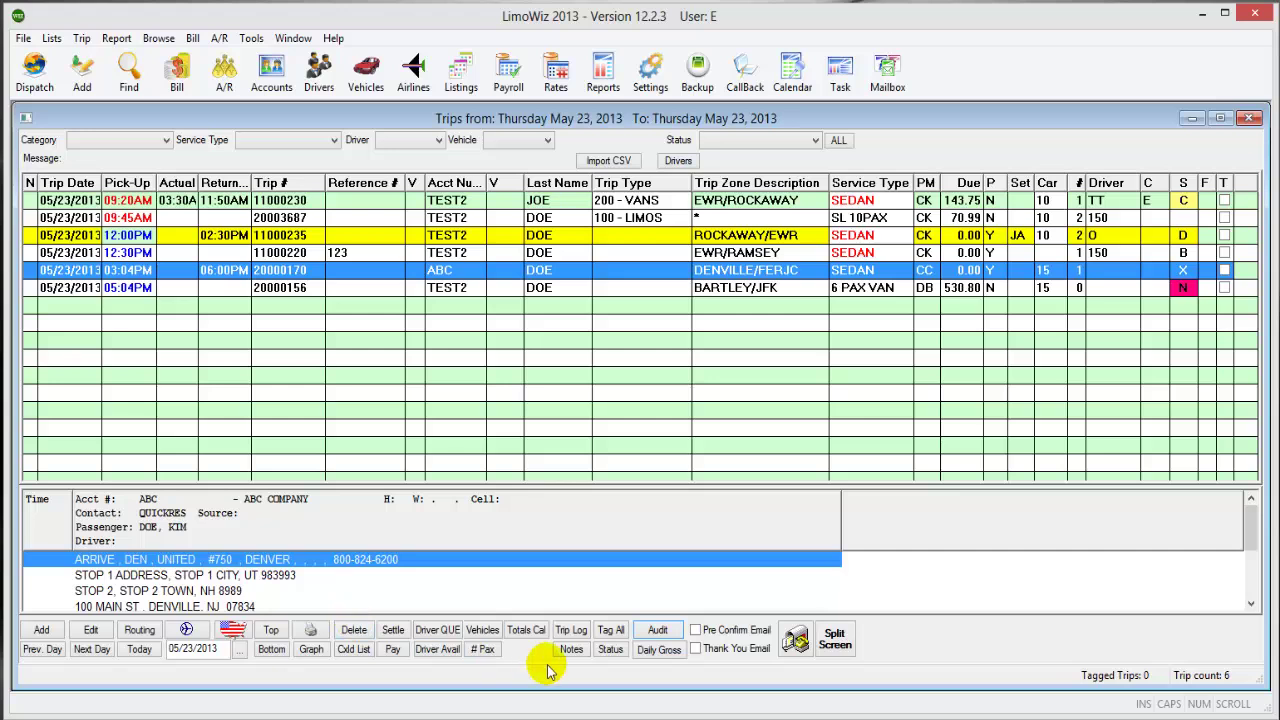
Step: Look over the email options for confirmations, invoices, regular messages and driver SMS, and dismiss them
{"action": "left_click", "coordinate": [795, 640]}
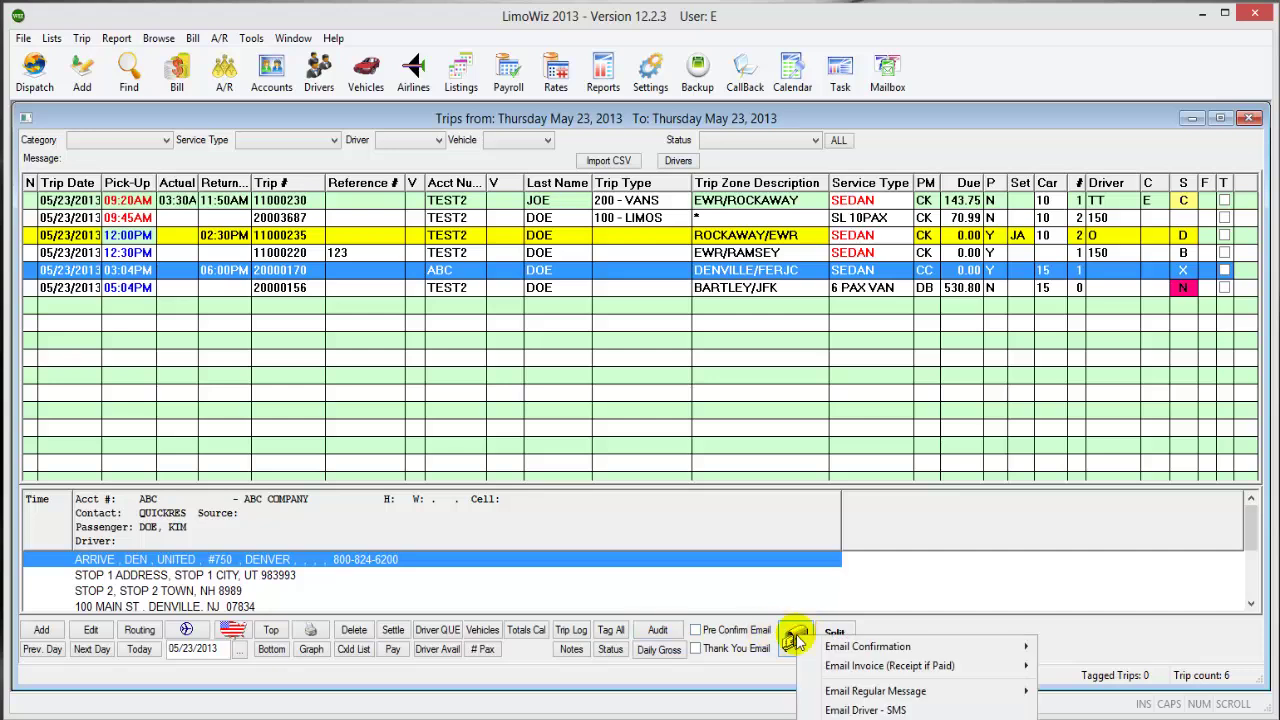
{"action": "mouse_move", "coordinate": [848, 646]}
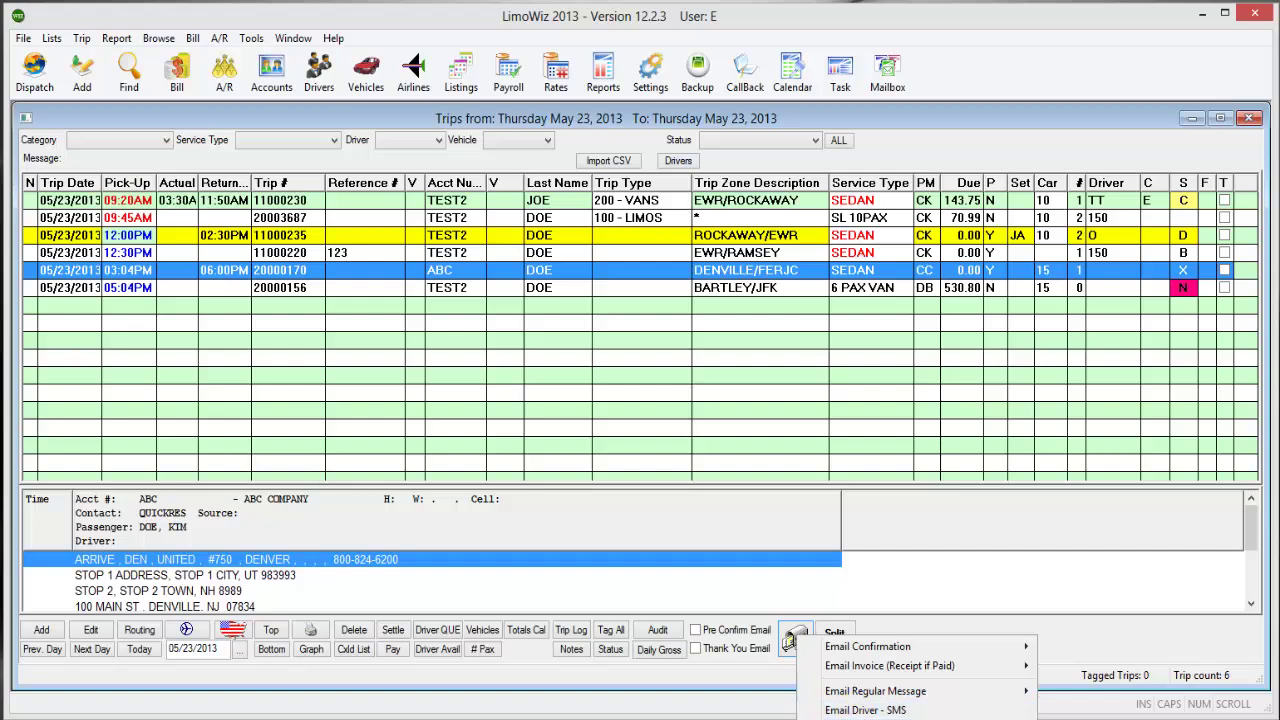
{"action": "left_click", "coordinate": [786, 566]}
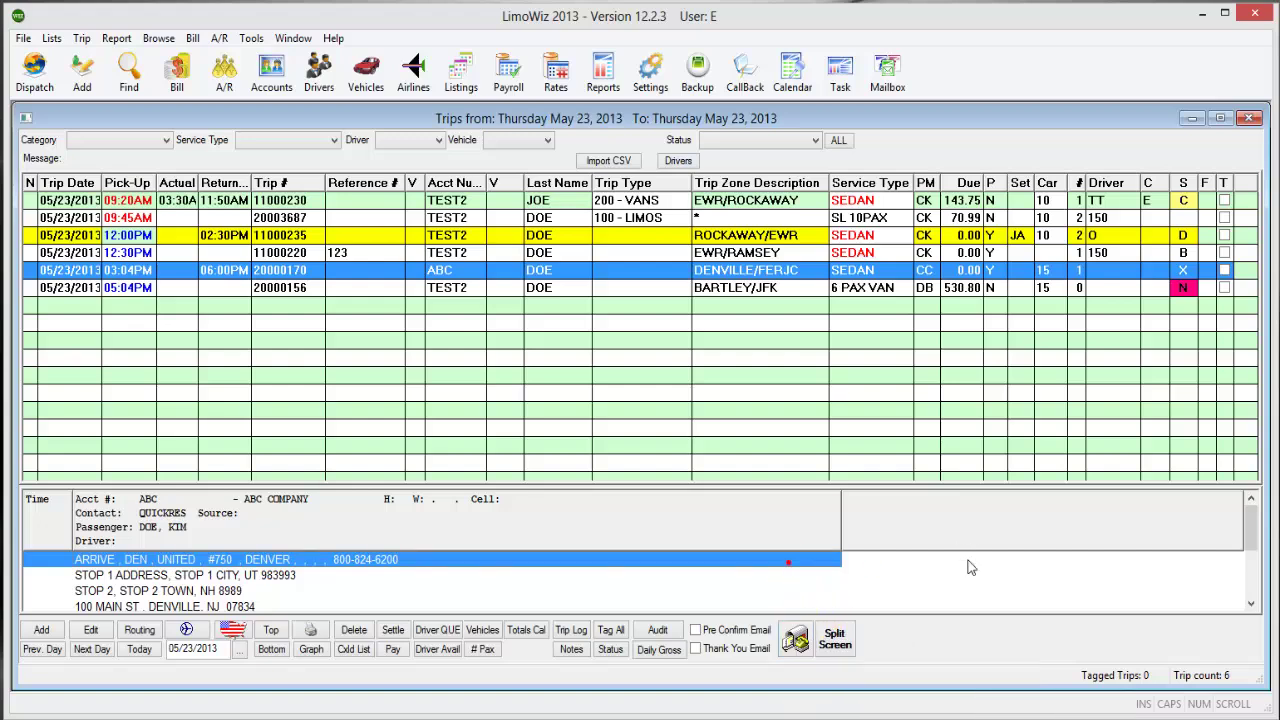
Step: Tag all the listed trips, check the email options, and switch the email setting from Pre Confirm Email to Thank You Email
{"action": "left_click", "coordinate": [692, 612]}
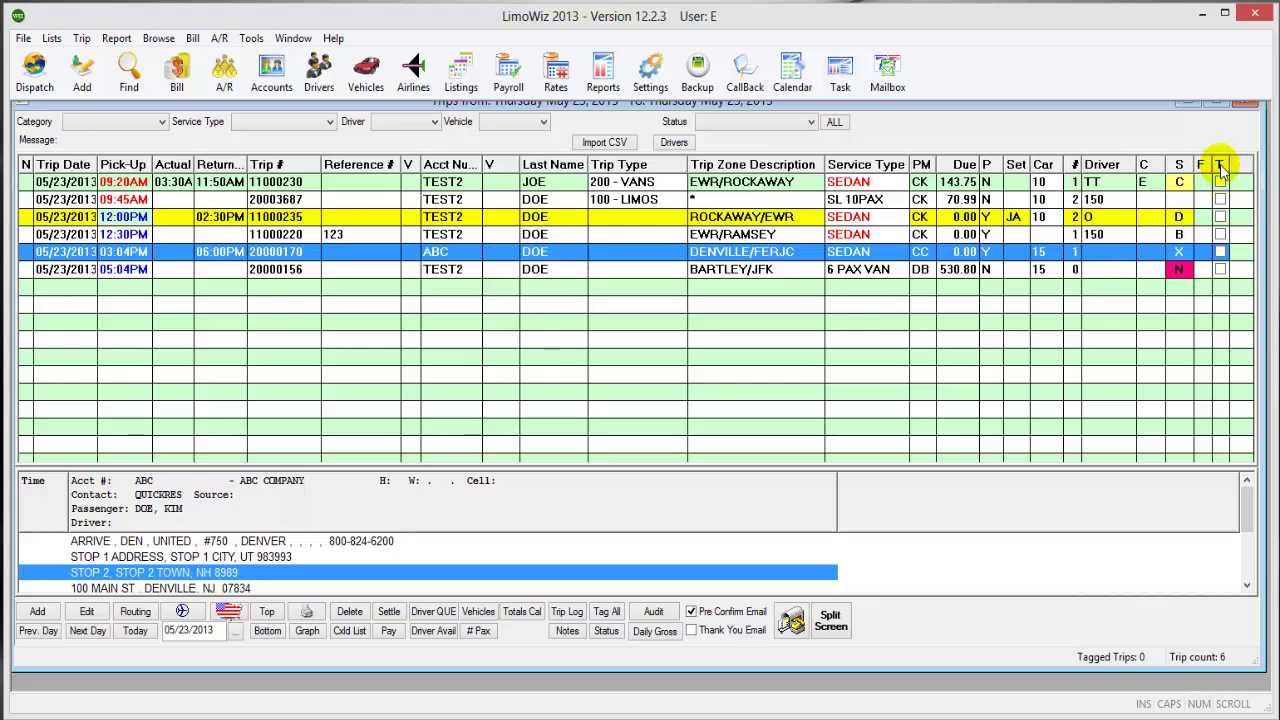
{"action": "left_click", "coordinate": [1220, 166]}
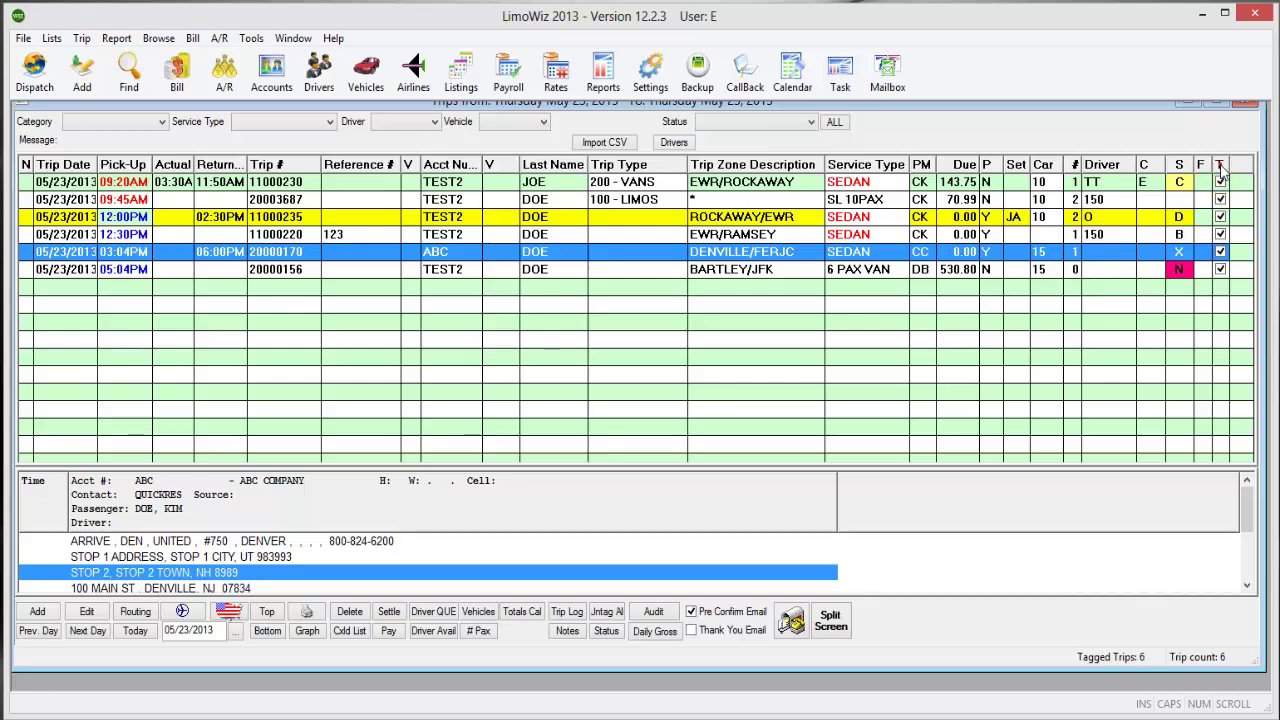
{"action": "left_click", "coordinate": [790, 620]}
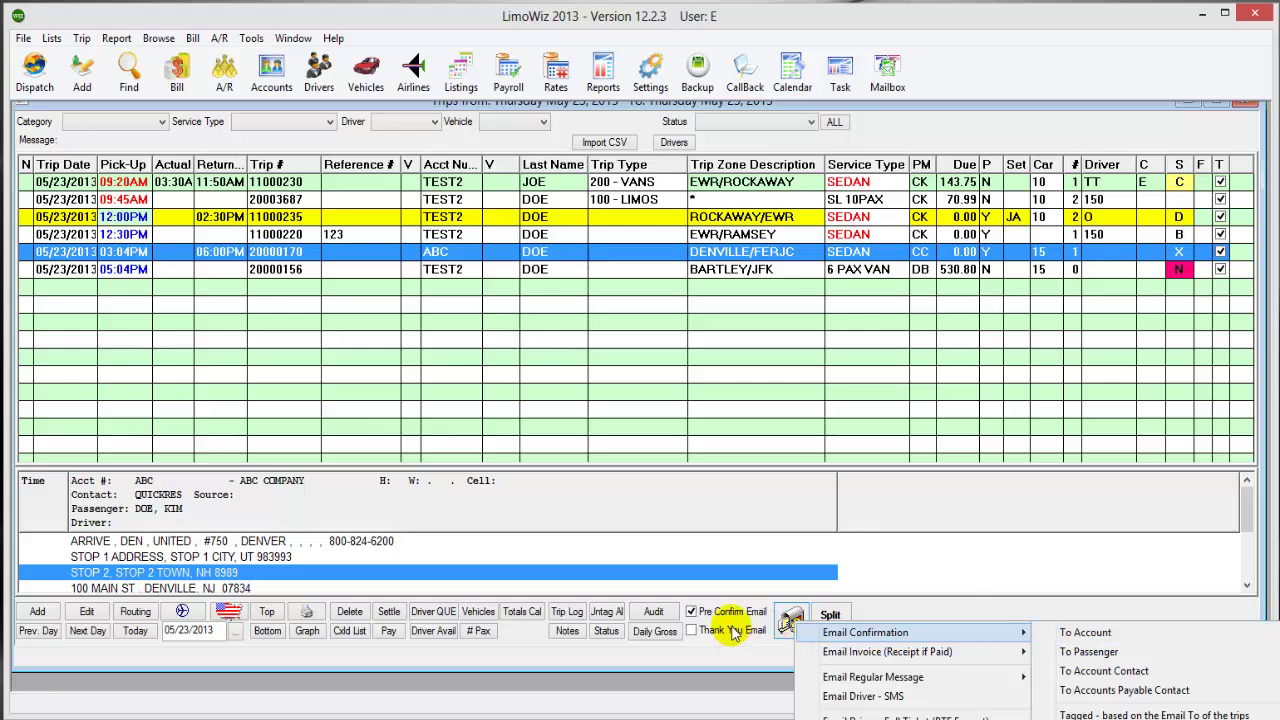
{"action": "left_click", "coordinate": [690, 612]}
{"action": "left_click", "coordinate": [690, 630]}
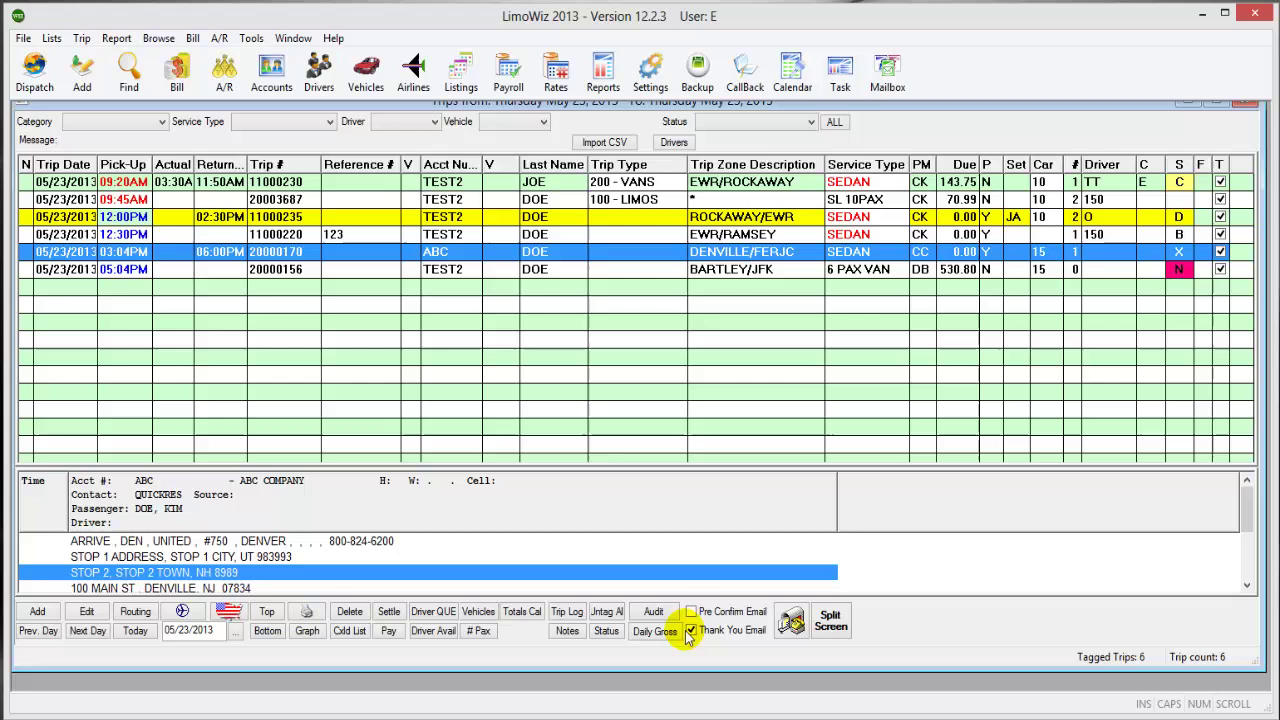
Step: Switch the trip list to the split-screen view and back to the normal layout
{"action": "left_click", "coordinate": [831, 622]}
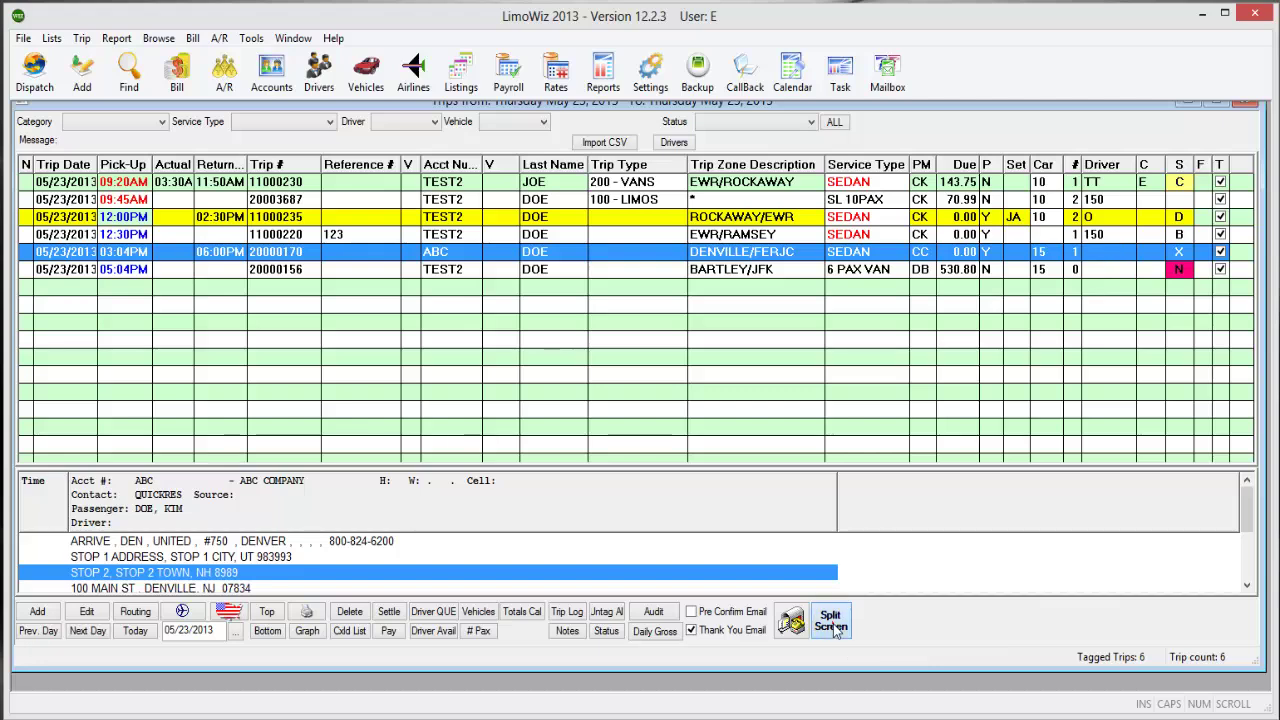
{"action": "left_click", "coordinate": [831, 622]}
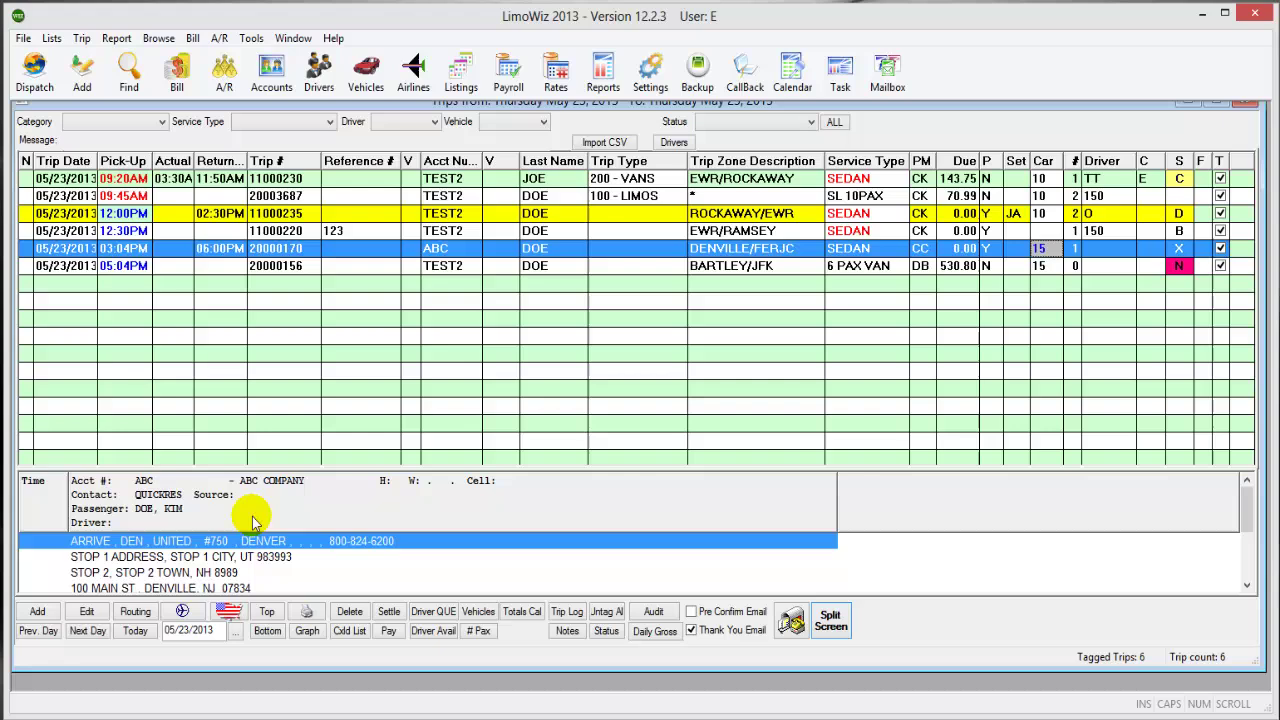
{"action": "left_click", "coordinate": [831, 622]}
{"action": "left_click", "coordinate": [831, 622]}
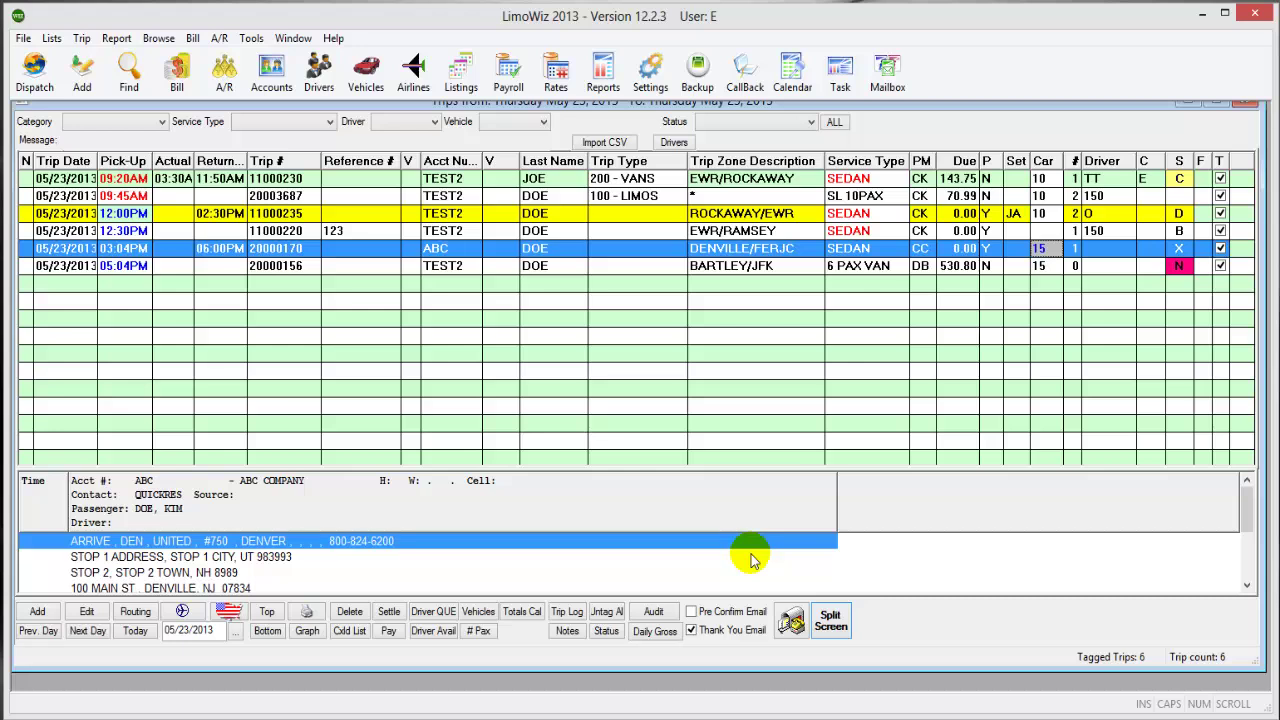
Step: Browse the trip lists of the previous and next days, May 22 and May 24, 2013, and return to today's trips
{"action": "left_click", "coordinate": [38, 631]}
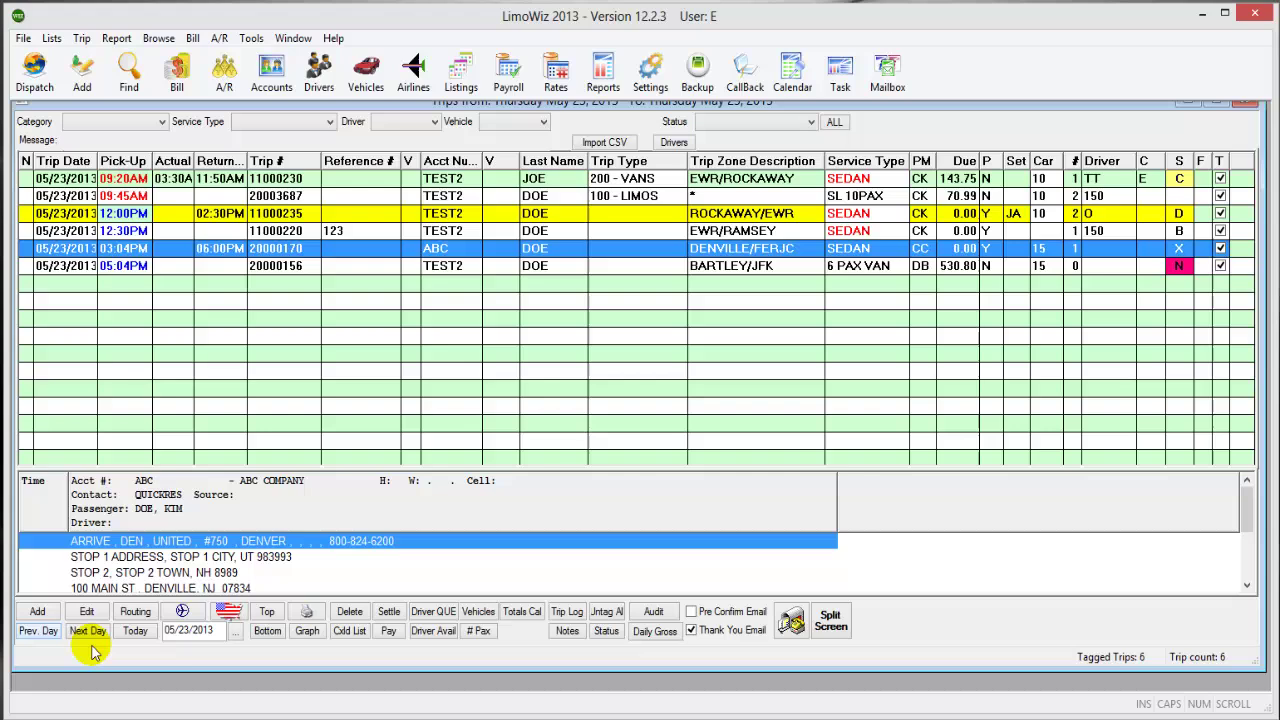
{"action": "left_click", "coordinate": [38, 631]}
{"action": "left_click", "coordinate": [87, 631]}
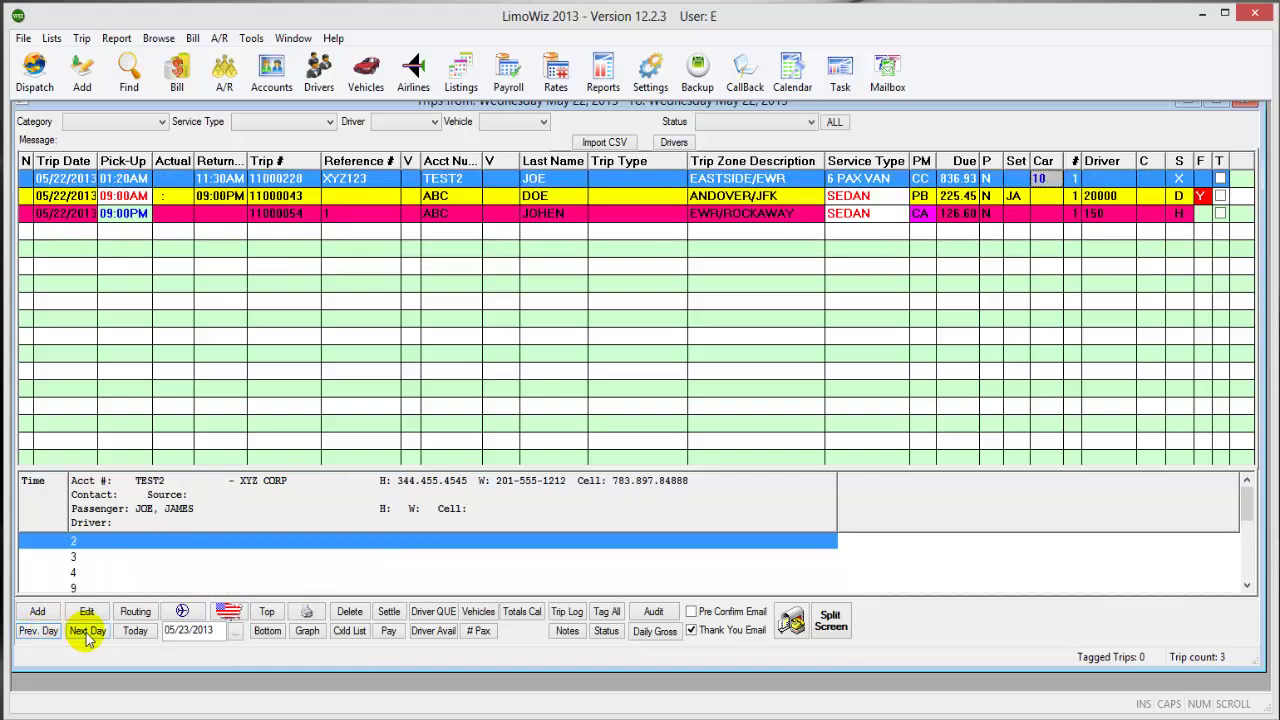
{"action": "left_click", "coordinate": [87, 631]}
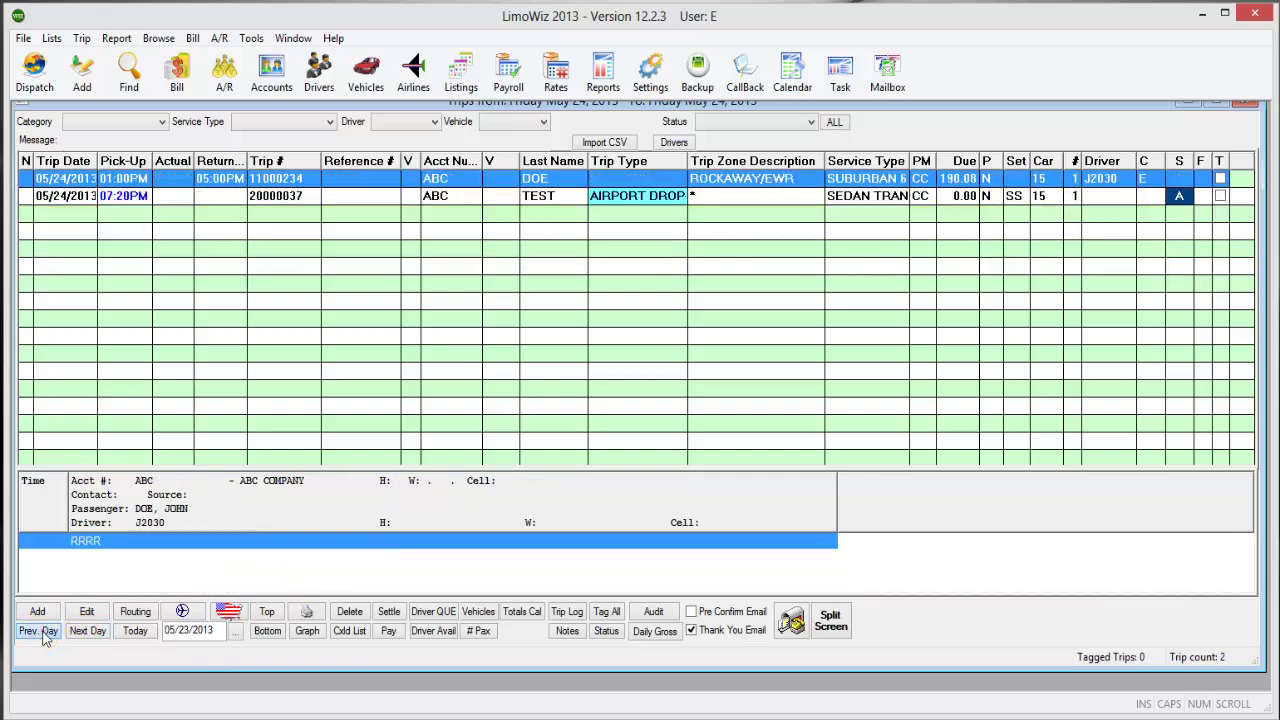
{"action": "left_click", "coordinate": [38, 631]}
{"action": "left_click", "coordinate": [84, 631]}
{"action": "left_click", "coordinate": [38, 631]}
{"action": "left_click", "coordinate": [85, 631]}
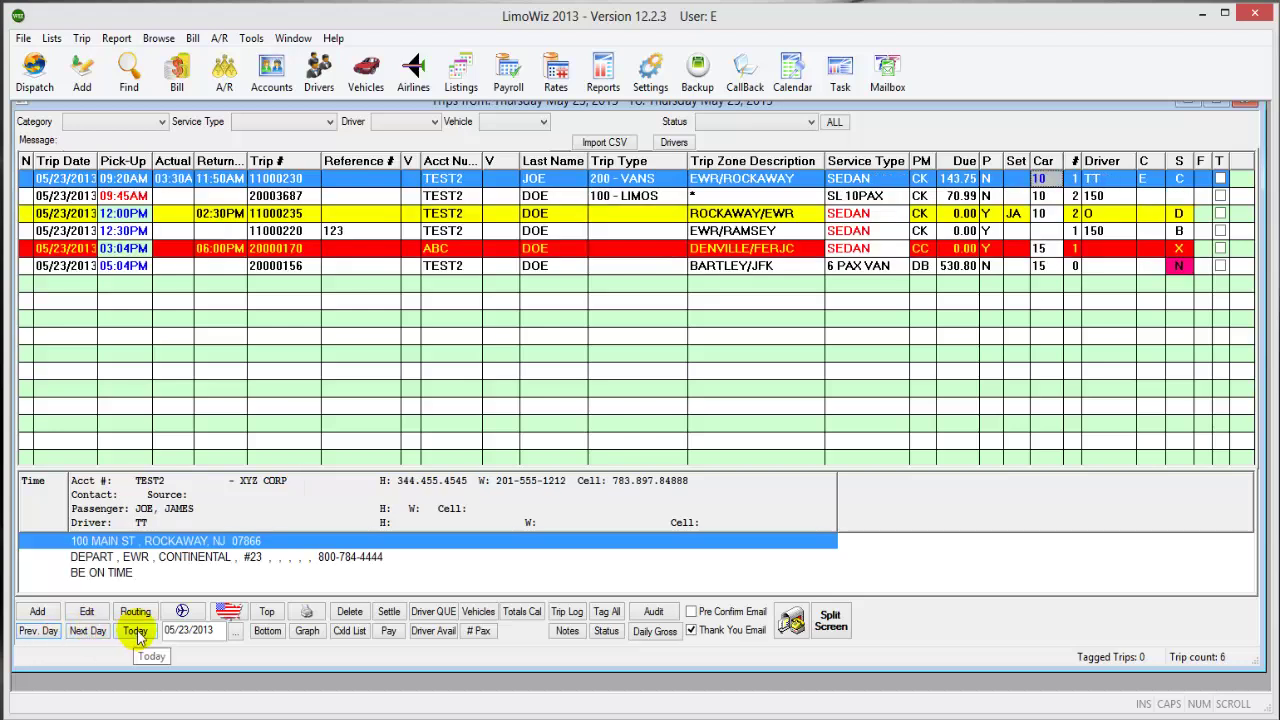
{"action": "left_click", "coordinate": [97, 637]}
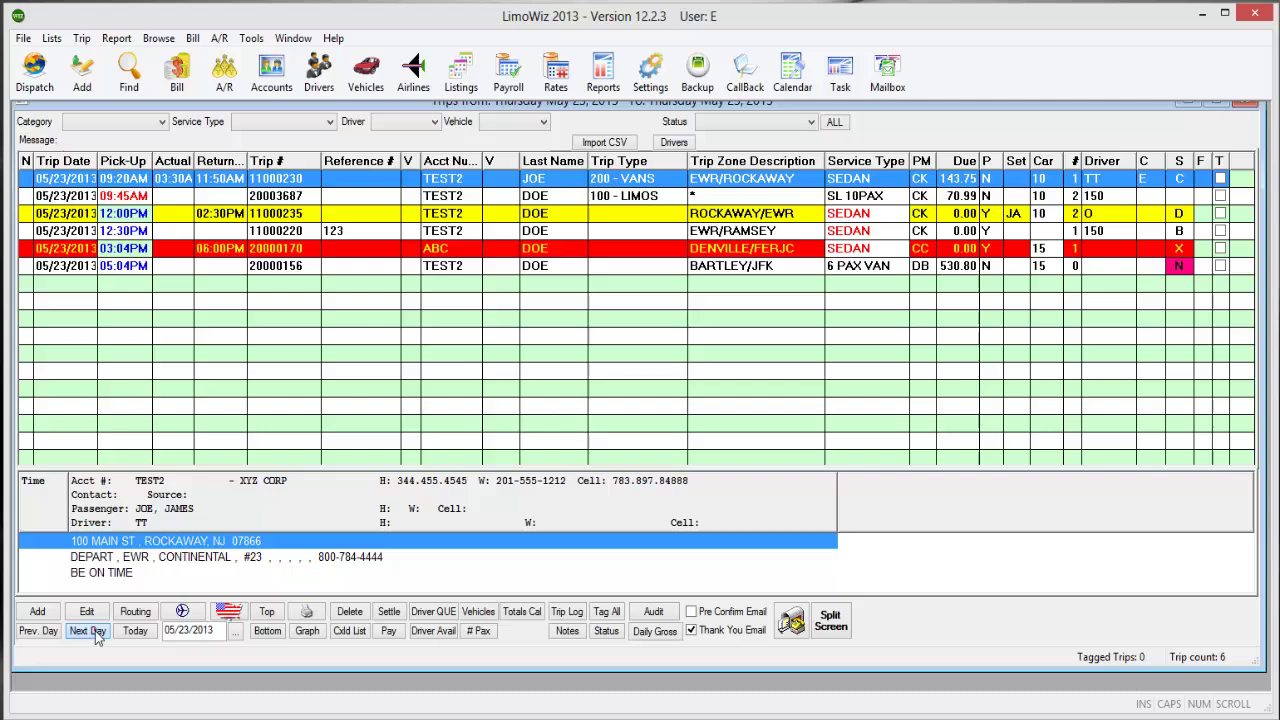
{"action": "left_click", "coordinate": [134, 633]}
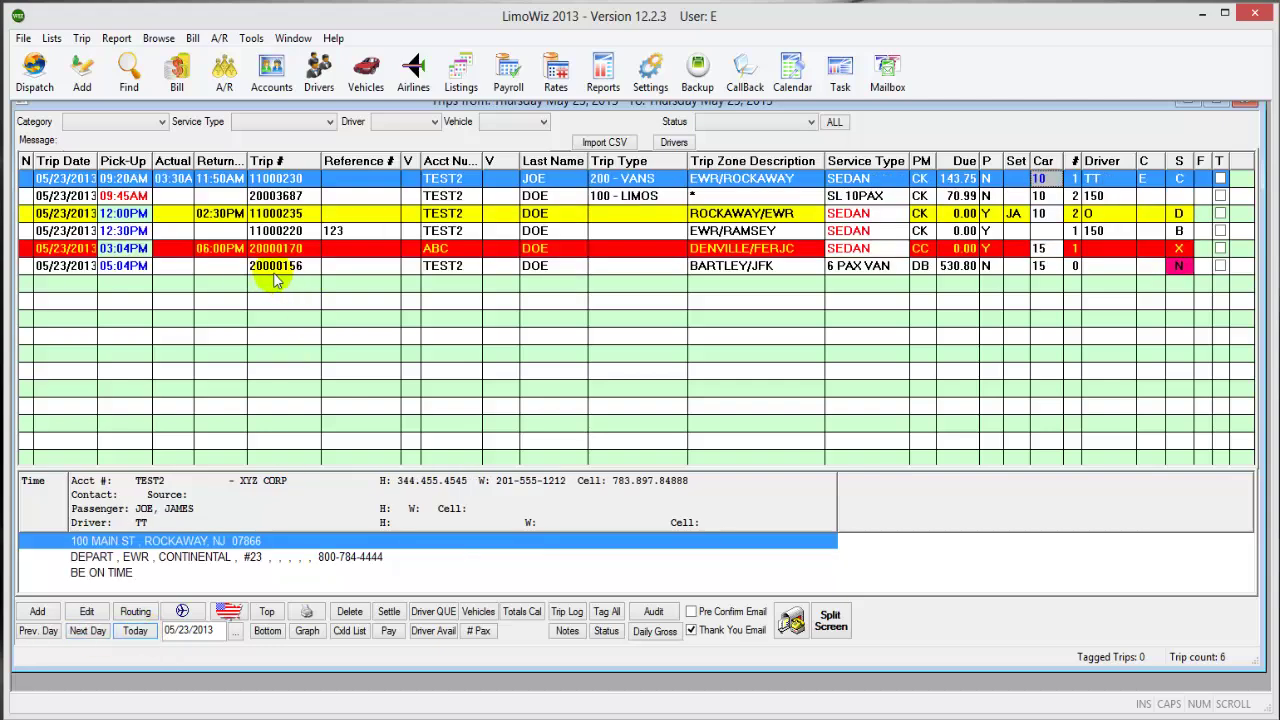
Step: Show the trips for 05/12/2013 by picking the date from the calendar, and return to 05/23/2013 the same way
{"action": "left_click", "coordinate": [237, 633]}
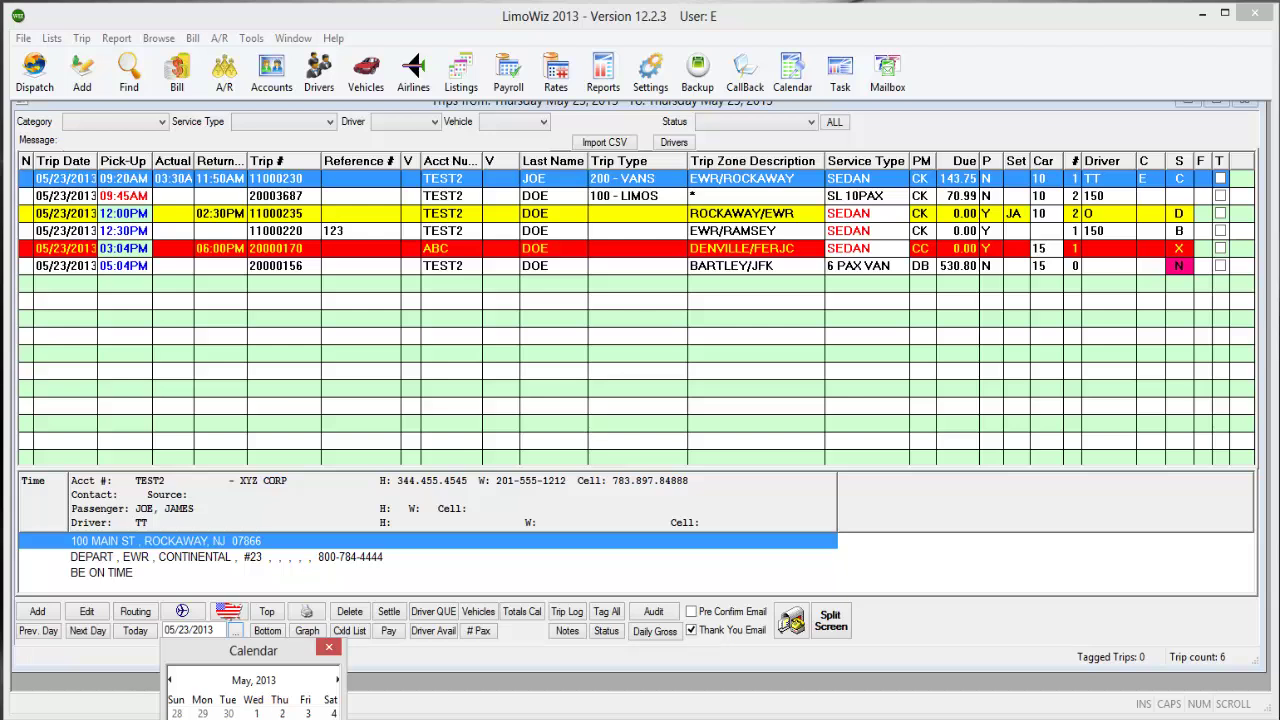
{"action": "left_click", "coordinate": [176, 718]}
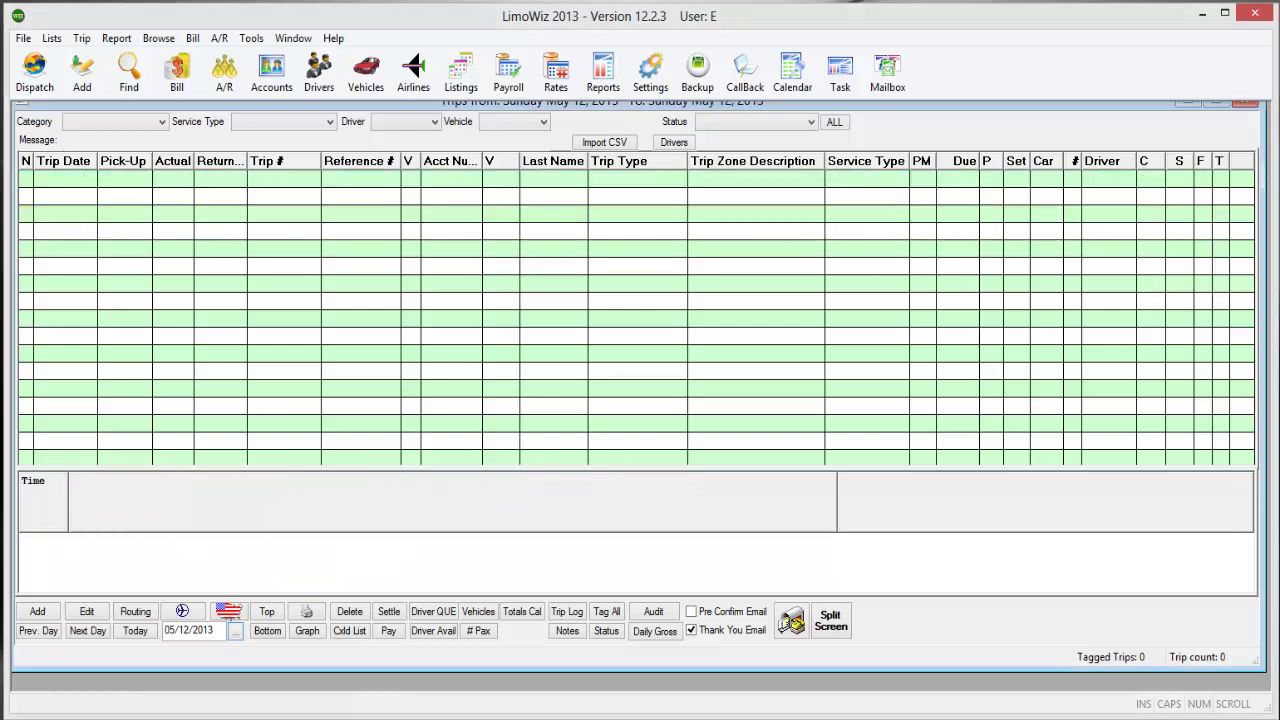
{"action": "left_click", "coordinate": [236, 632]}
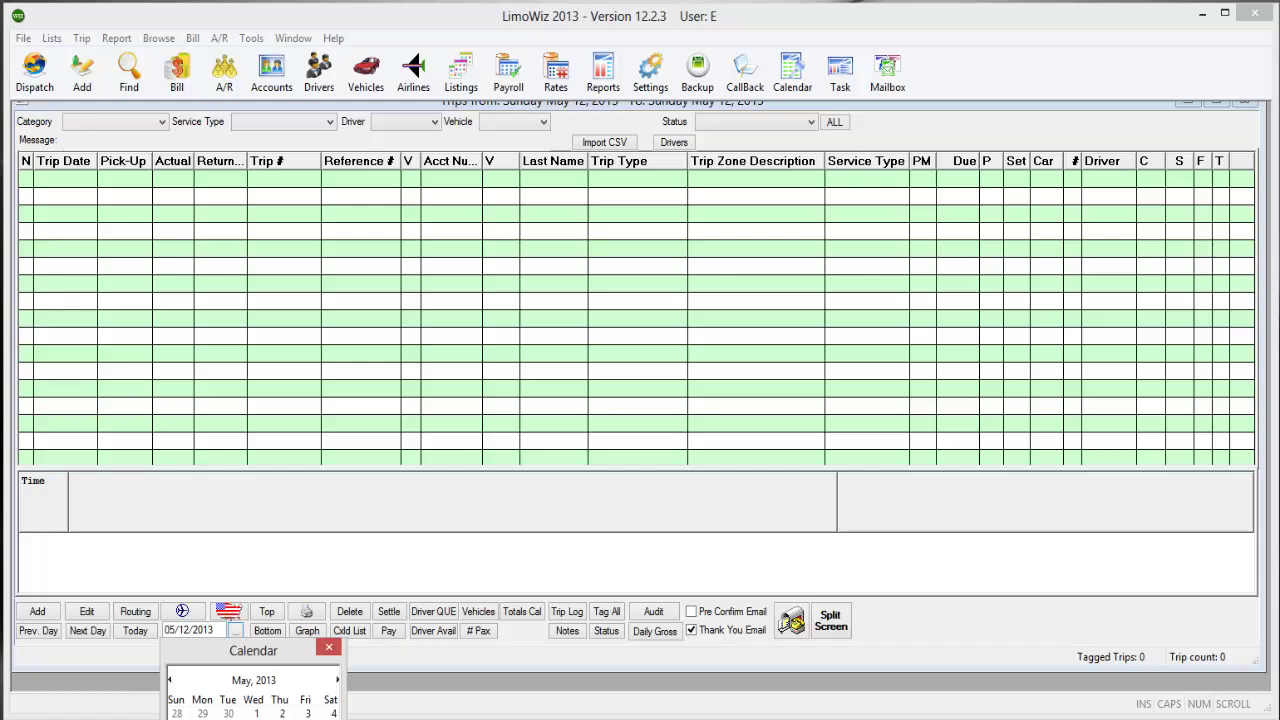
{"action": "left_click", "coordinate": [280, 719]}
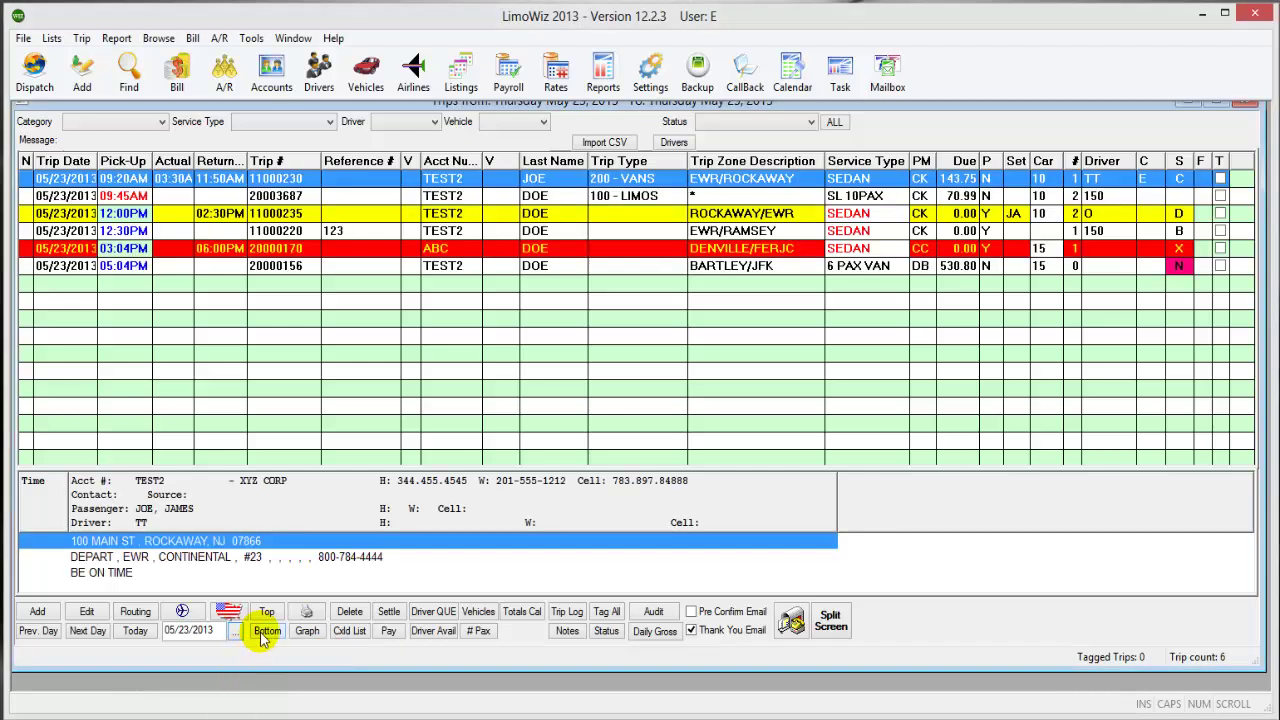
Step: Check the list of cancelled trips and close it
{"action": "left_click", "coordinate": [350, 632]}
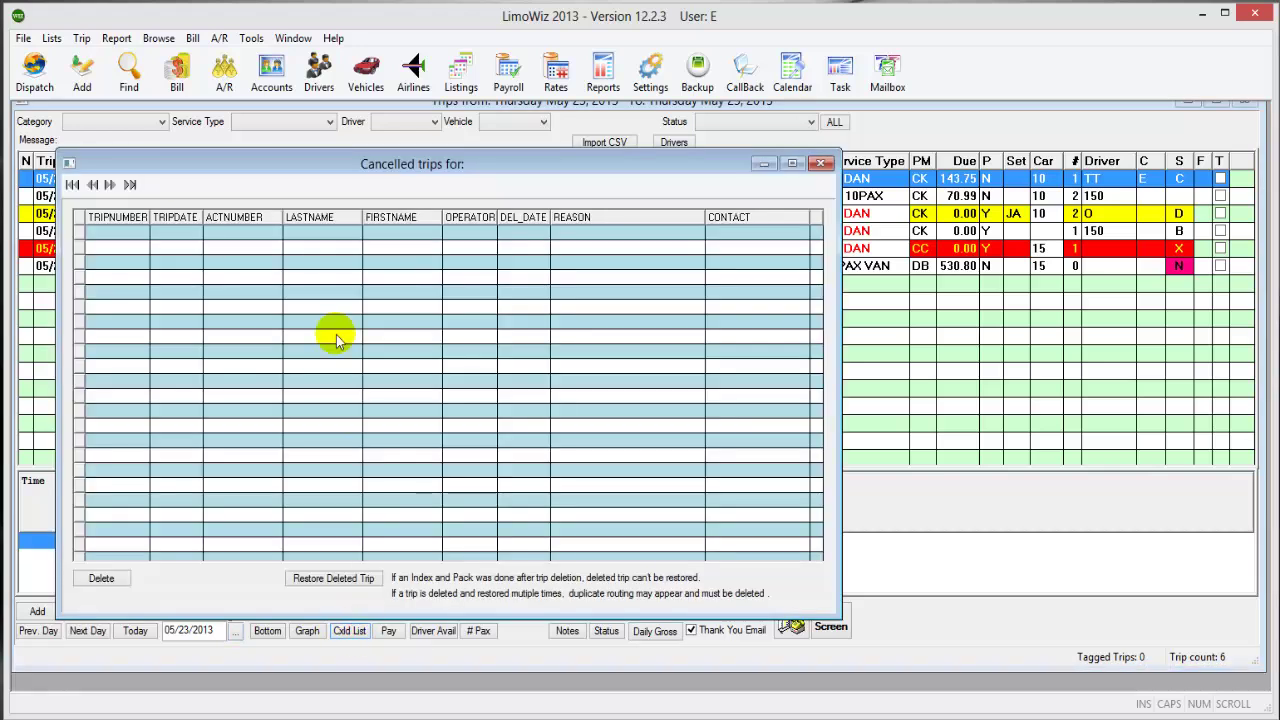
{"action": "left_click", "coordinate": [820, 162]}
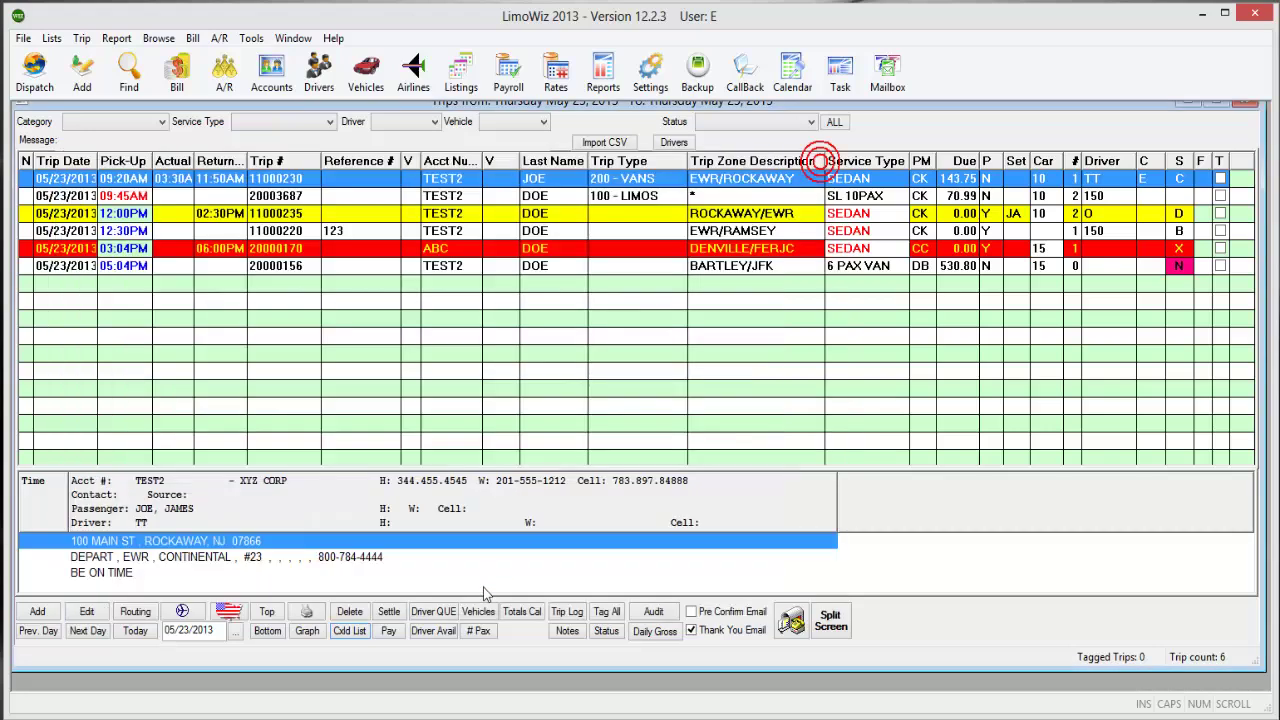
Step: Pay the full amount due on the 09:20AM trip by DISCOVER, skip emailing the invoice, and close the payment window
{"action": "left_click", "coordinate": [388, 632]}
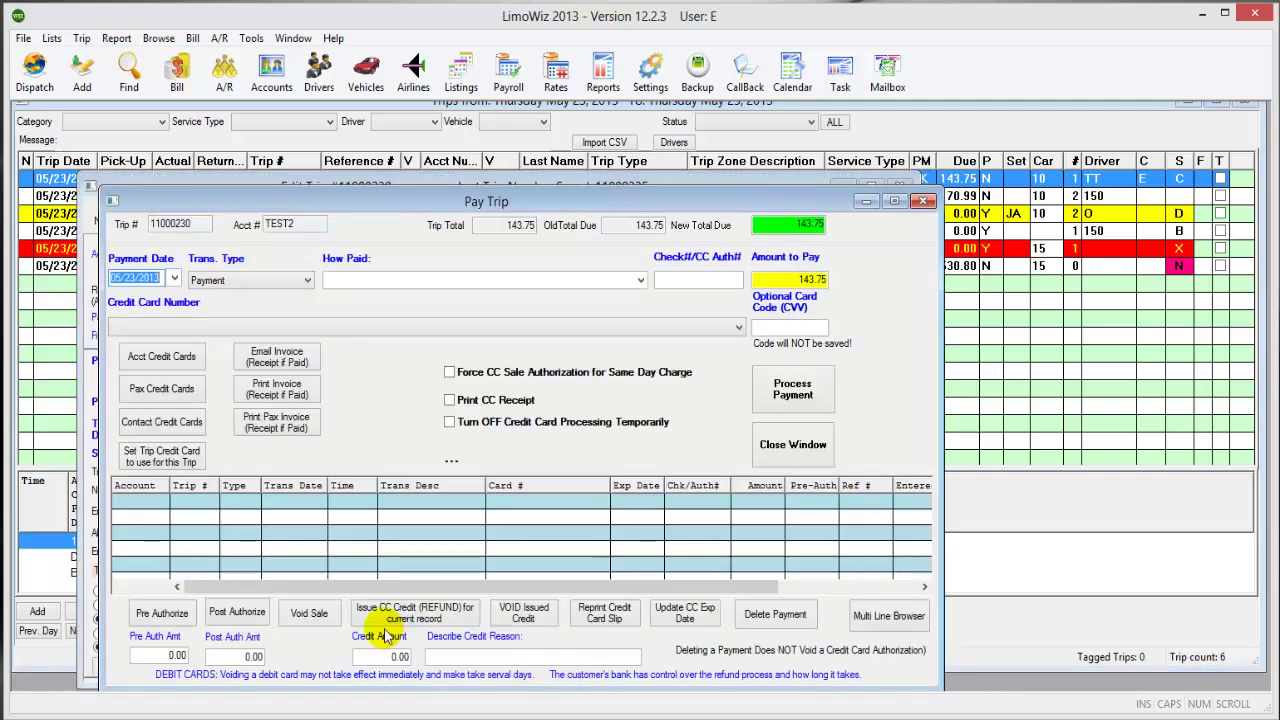
{"action": "left_click", "coordinate": [739, 327]}
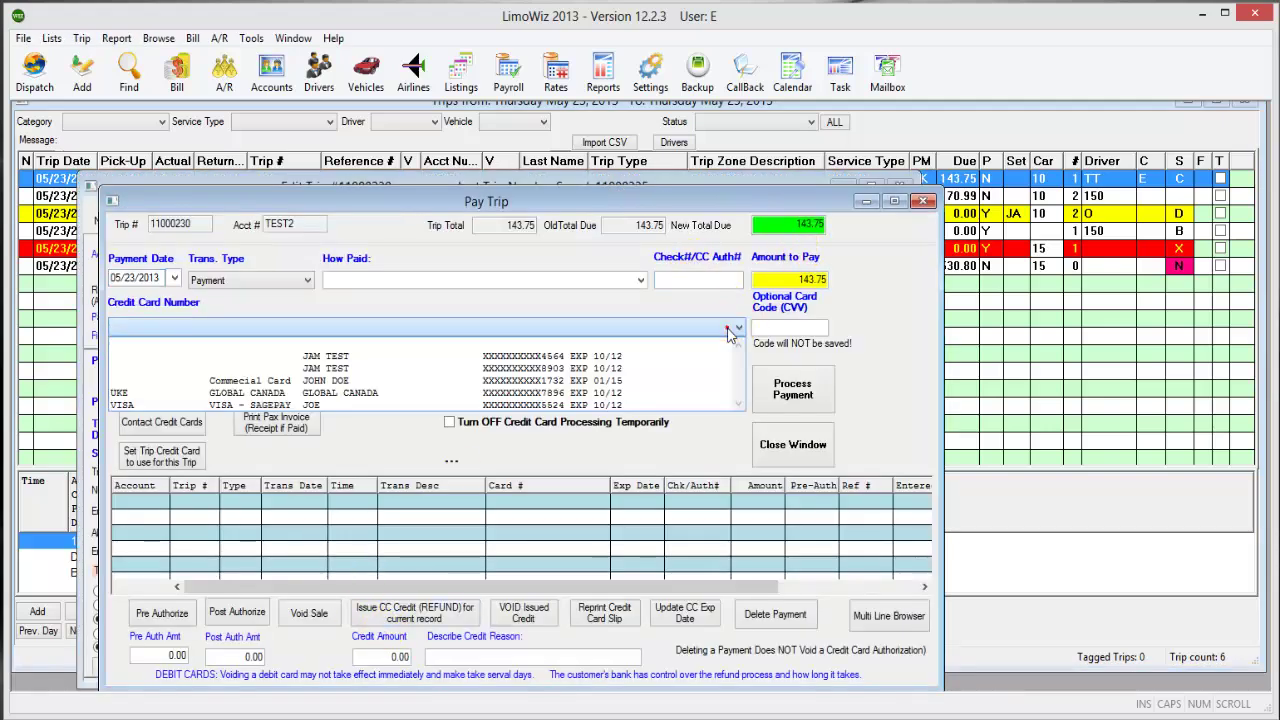
{"action": "left_click", "coordinate": [500, 284]}
{"action": "left_click", "coordinate": [638, 280]}
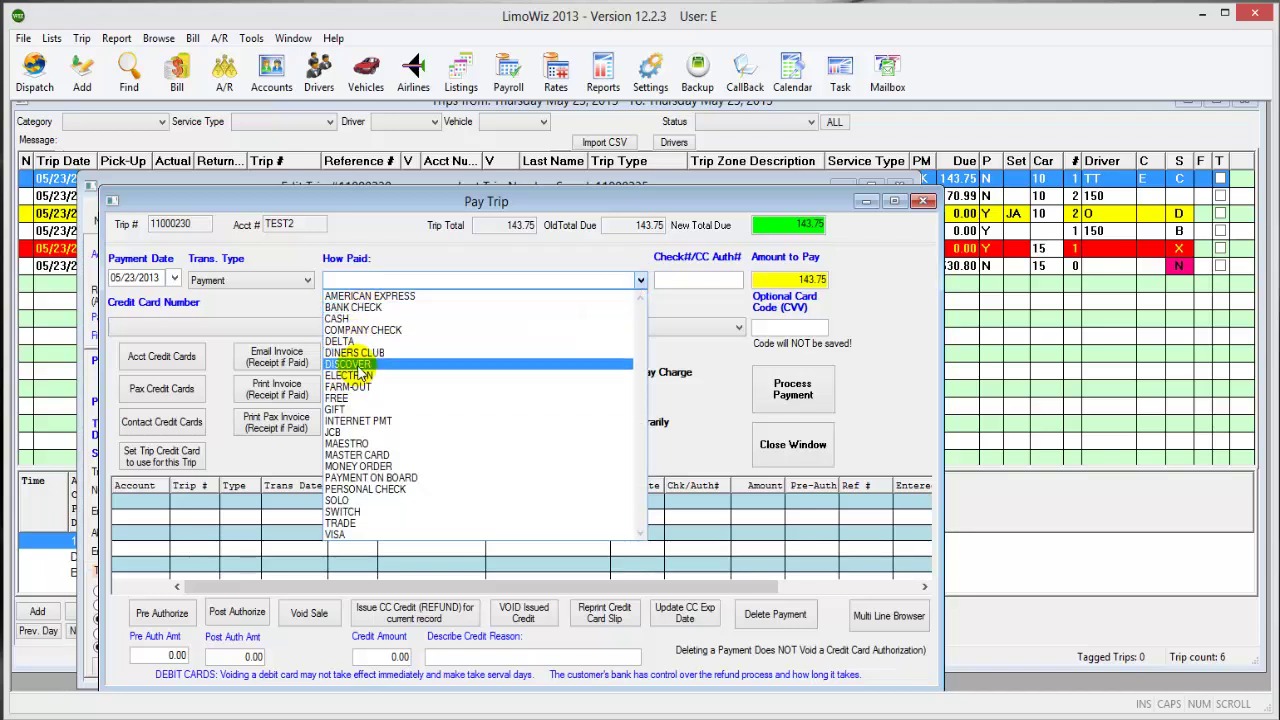
{"action": "left_click", "coordinate": [355, 365]}
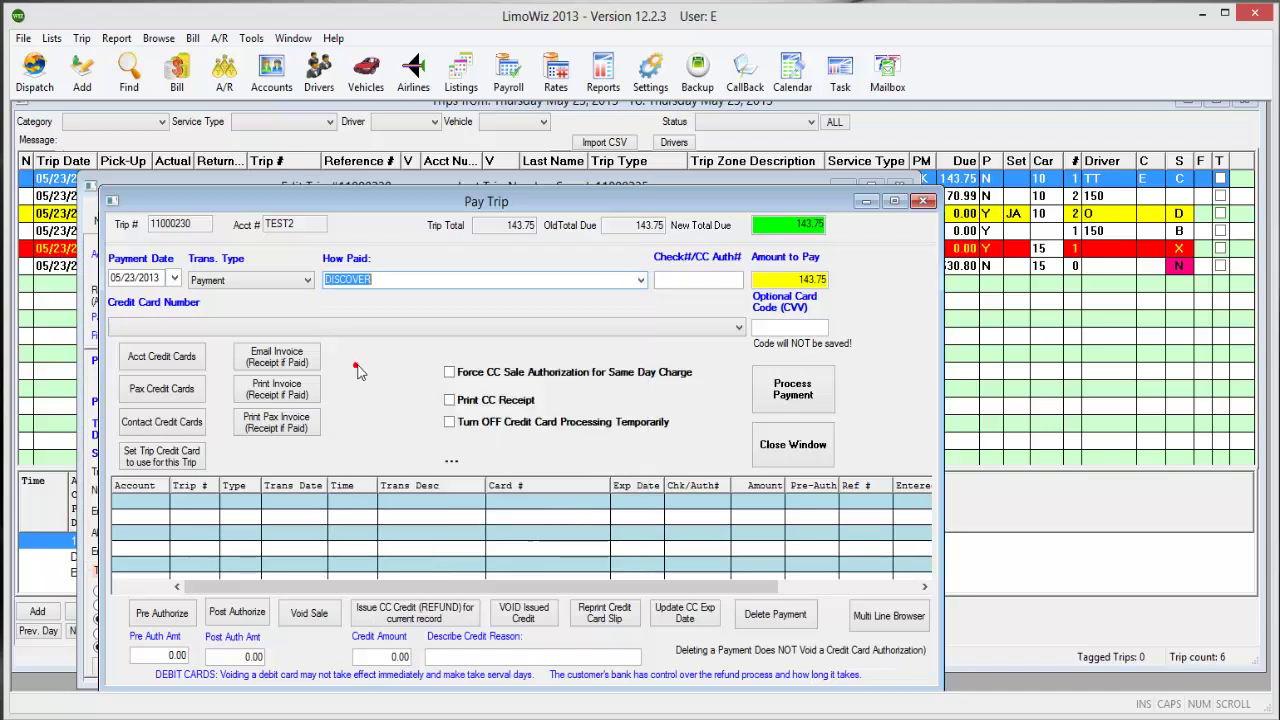
{"action": "left_click", "coordinate": [795, 392]}
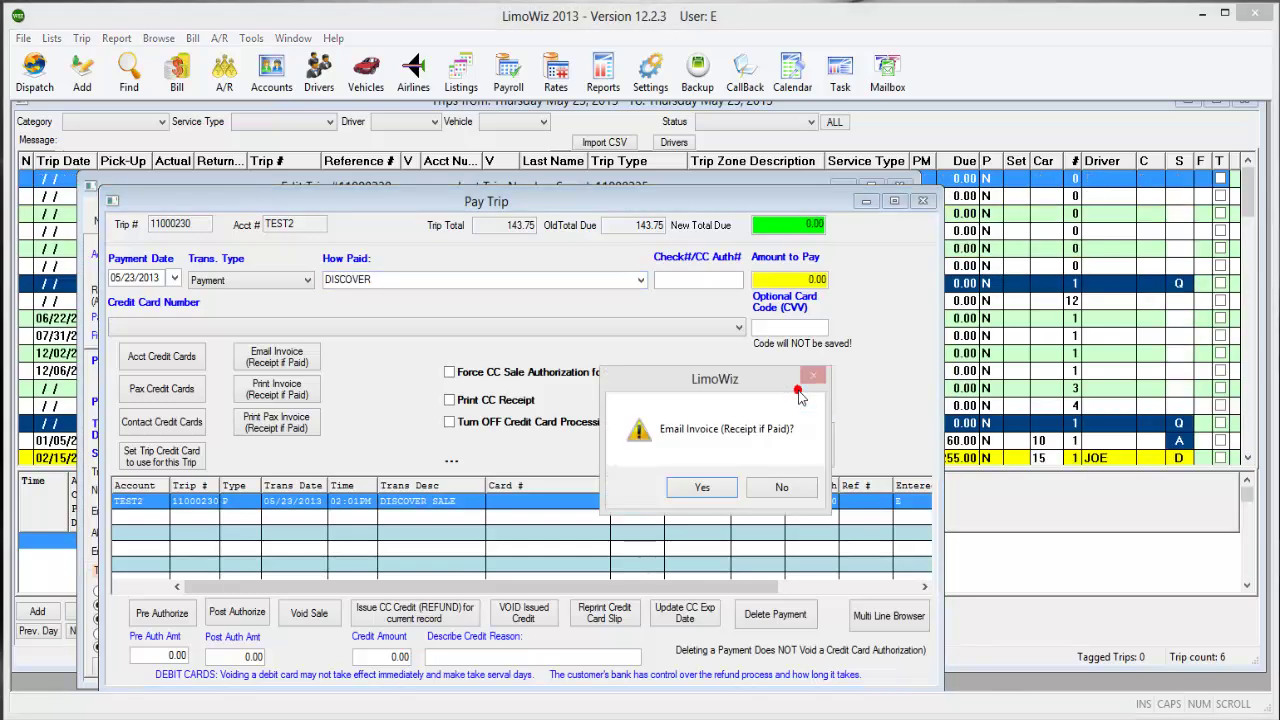
{"action": "left_click", "coordinate": [781, 487]}
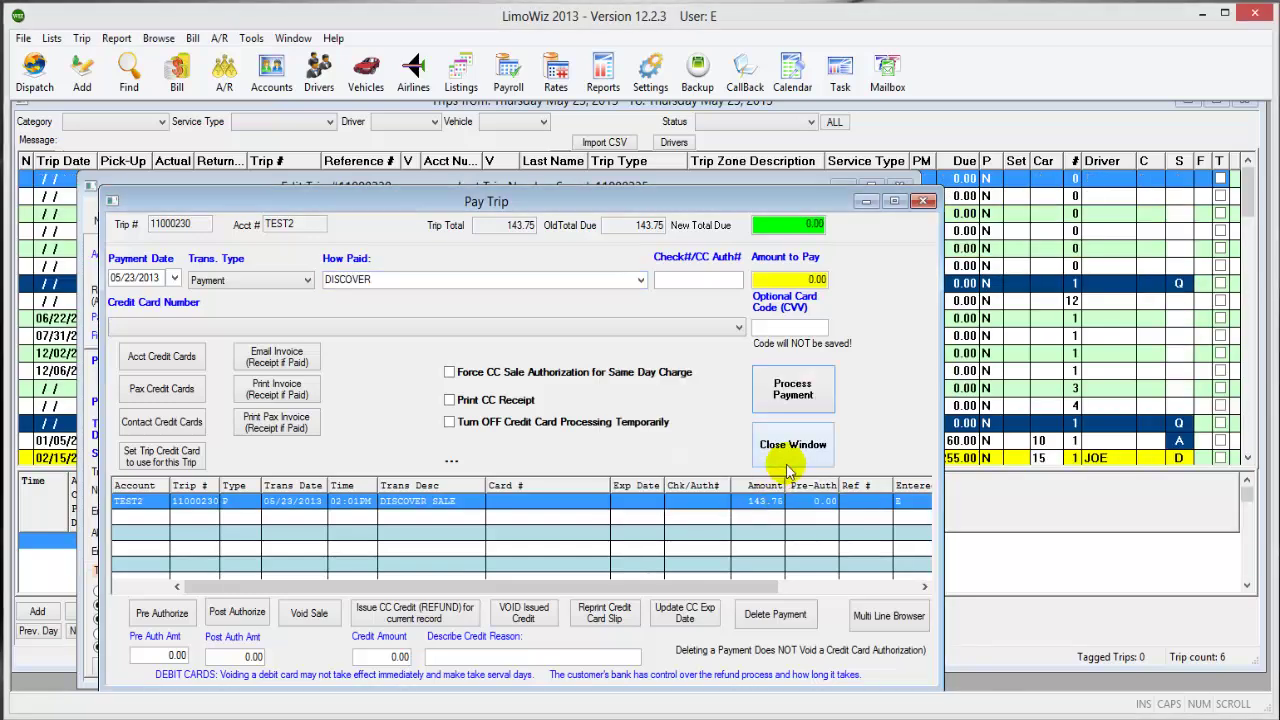
{"action": "left_click", "coordinate": [792, 450]}
Step: Start a new weekly un-availability entry for driver 150, chosen from the driver list
{"action": "left_click", "coordinate": [157, 210]}
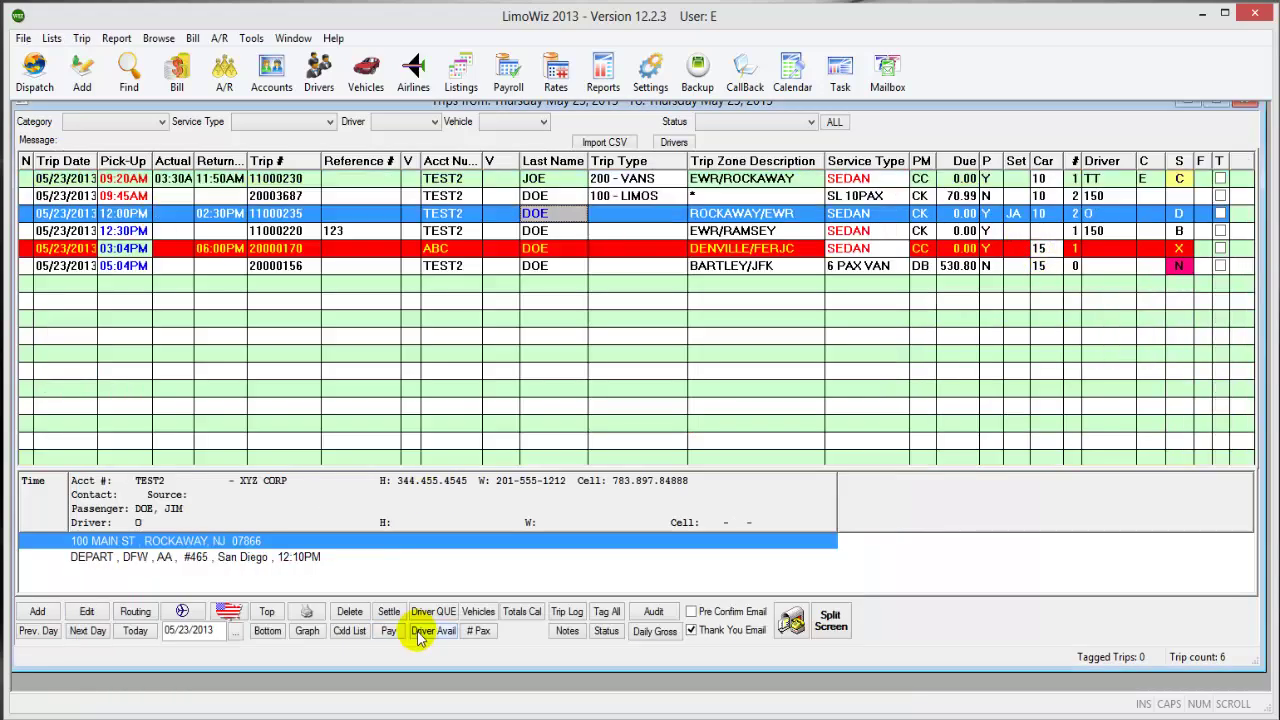
{"action": "left_click", "coordinate": [440, 631]}
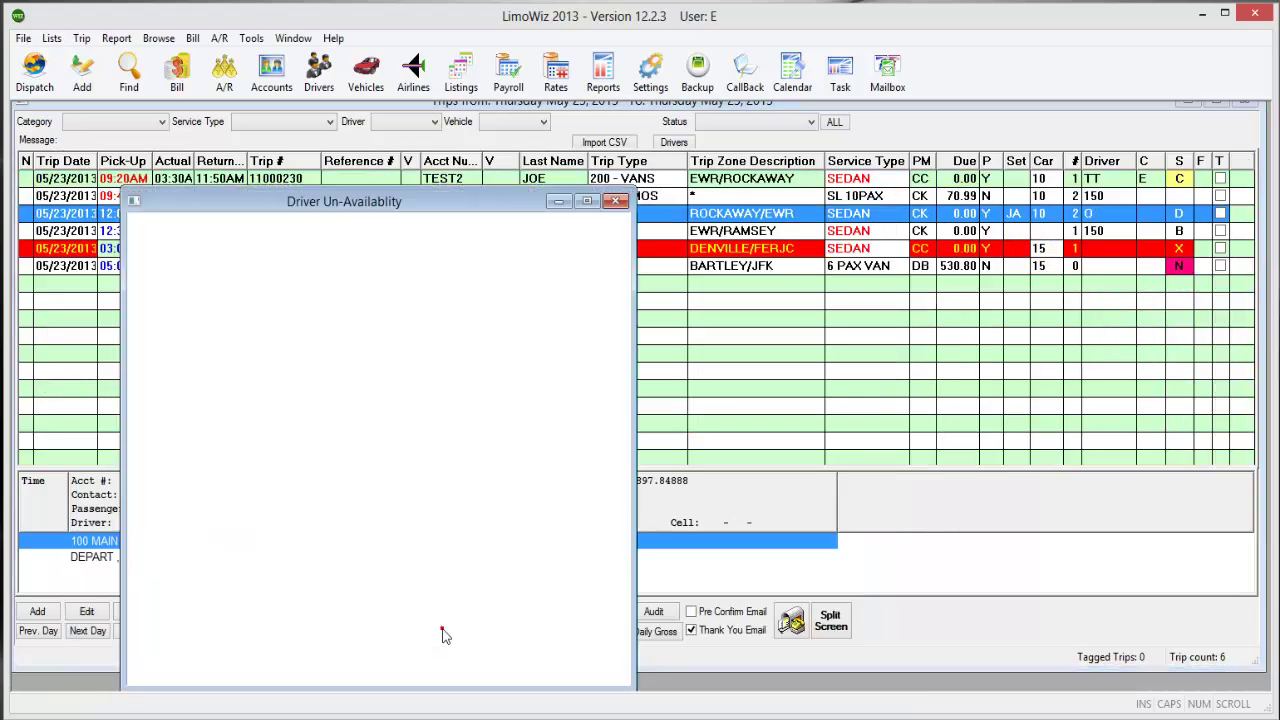
{"action": "left_click_drag", "start_coordinate": [374, 209], "coordinate": [466, 133]}
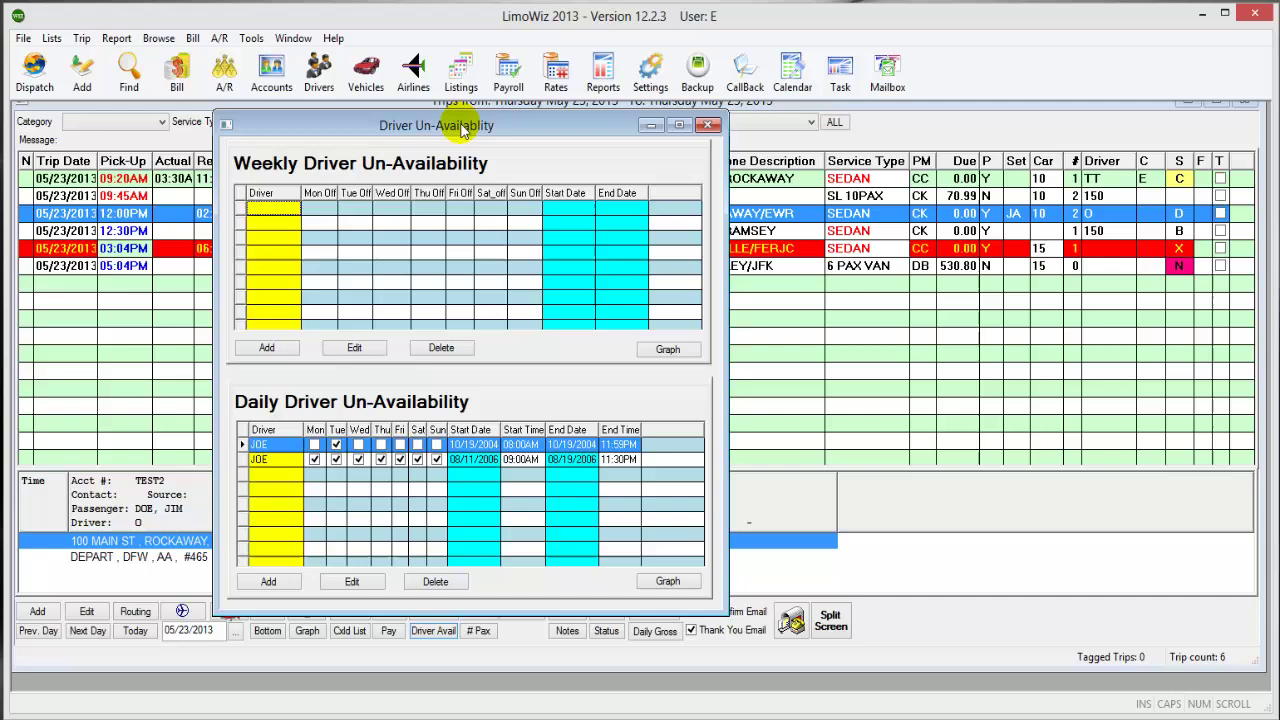
{"action": "left_click", "coordinate": [270, 348]}
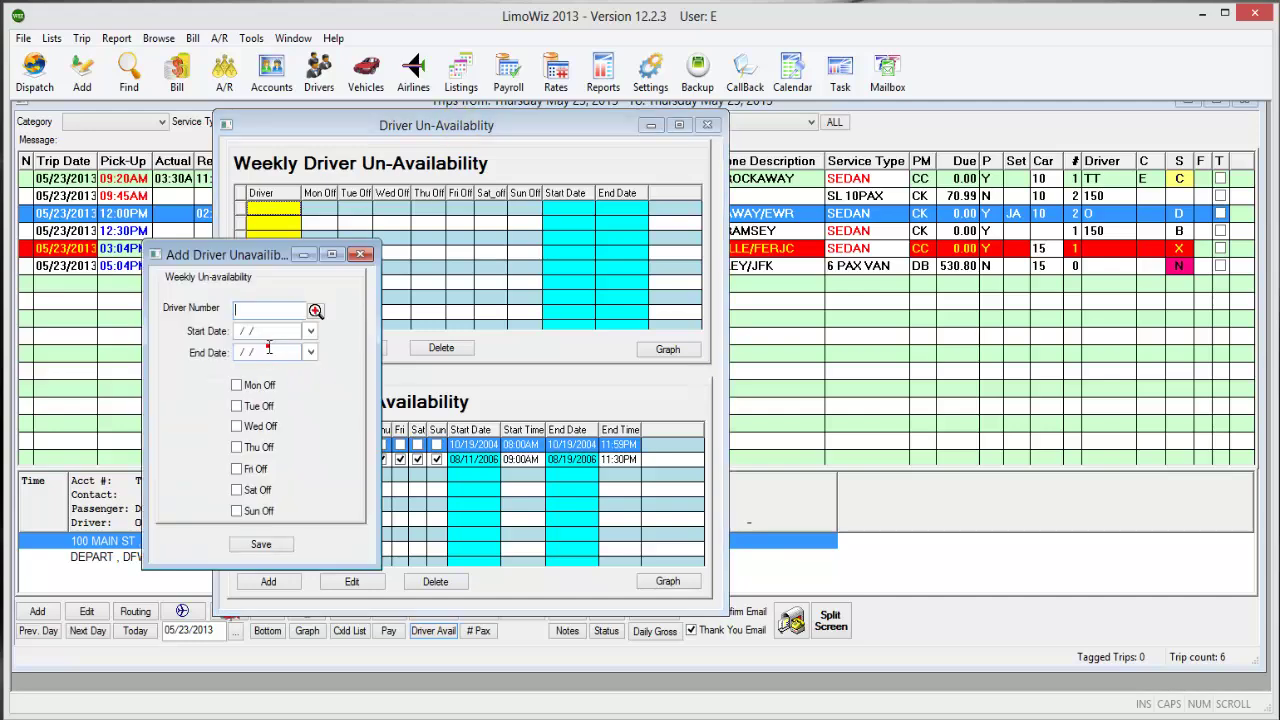
{"action": "left_click", "coordinate": [316, 311]}
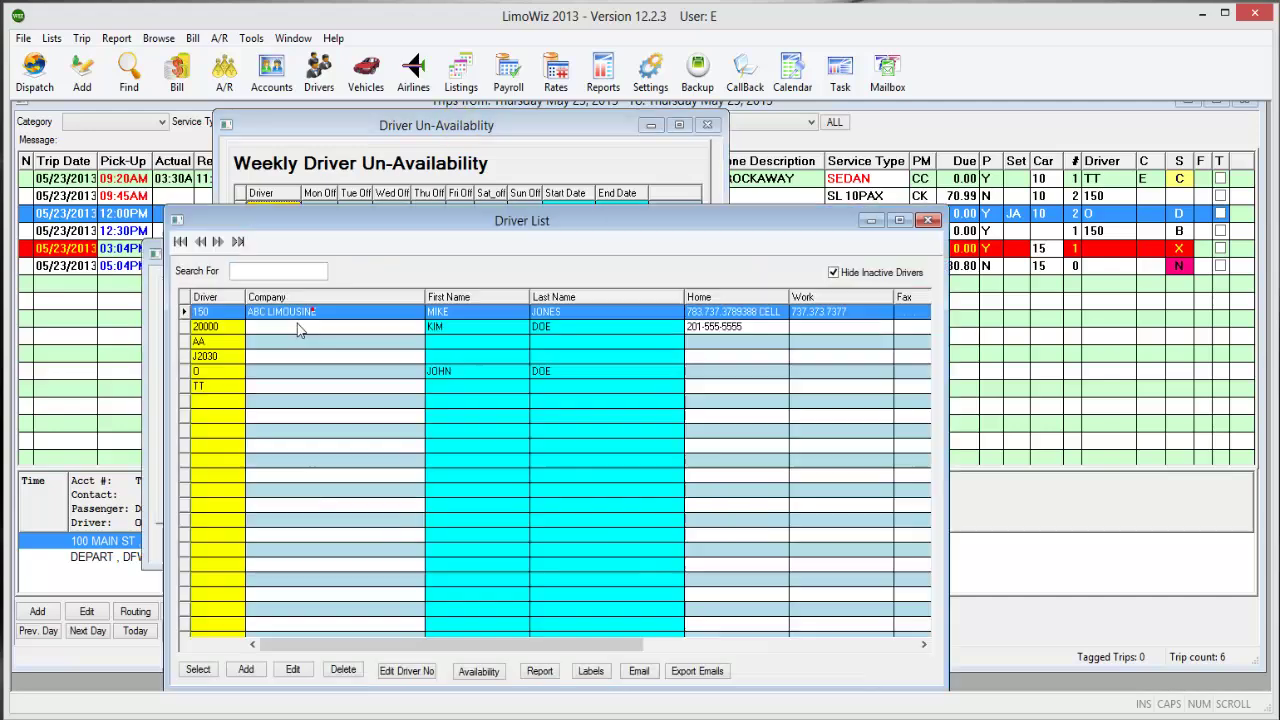
{"action": "double_click", "coordinate": [215, 316]}
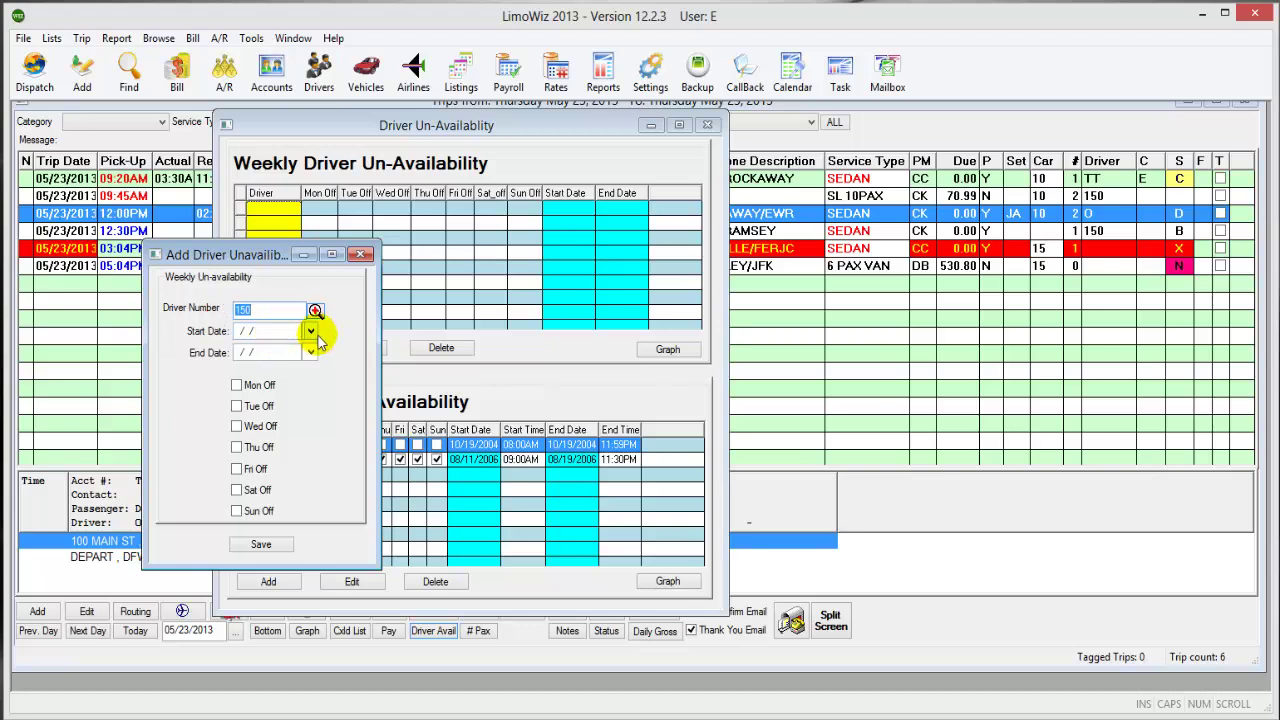
Step: Set the start and end dates to 05/25/2013, mark Monday, Thursday and Friday off, and save the weekly un-availability entry
{"action": "left_click", "coordinate": [311, 333]}
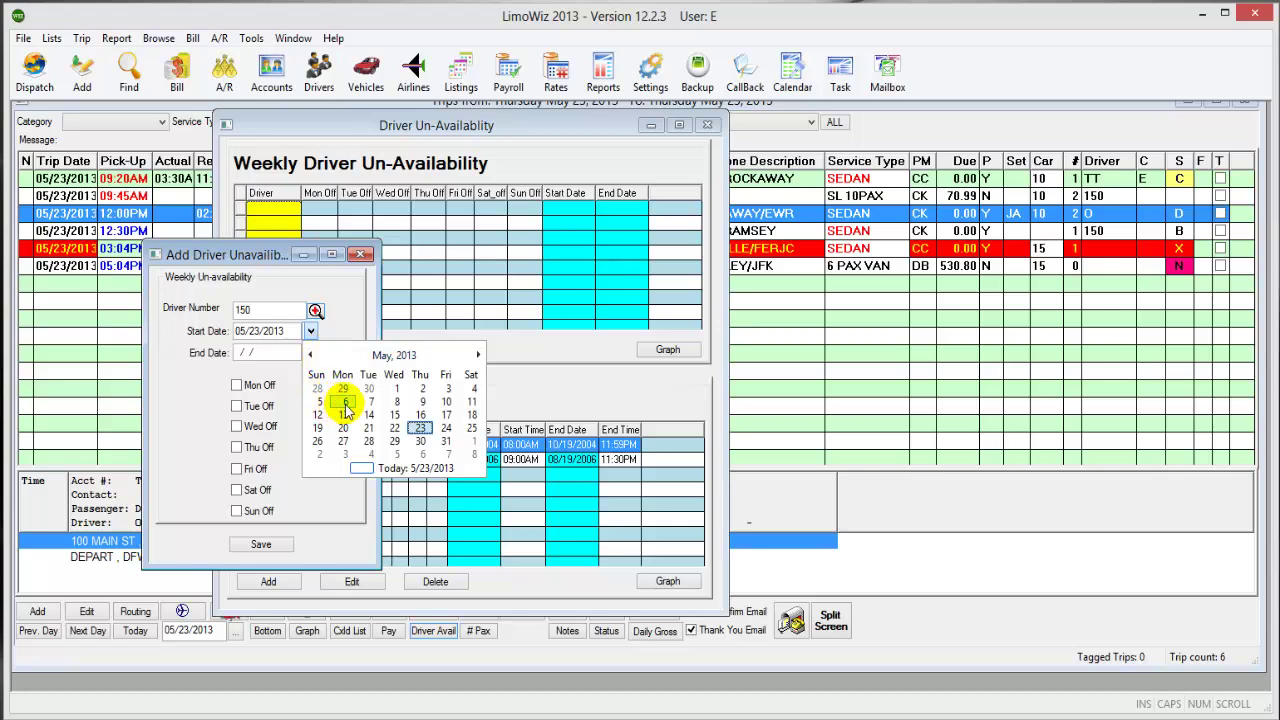
{"action": "left_click", "coordinate": [473, 430]}
{"action": "left_click", "coordinate": [237, 386]}
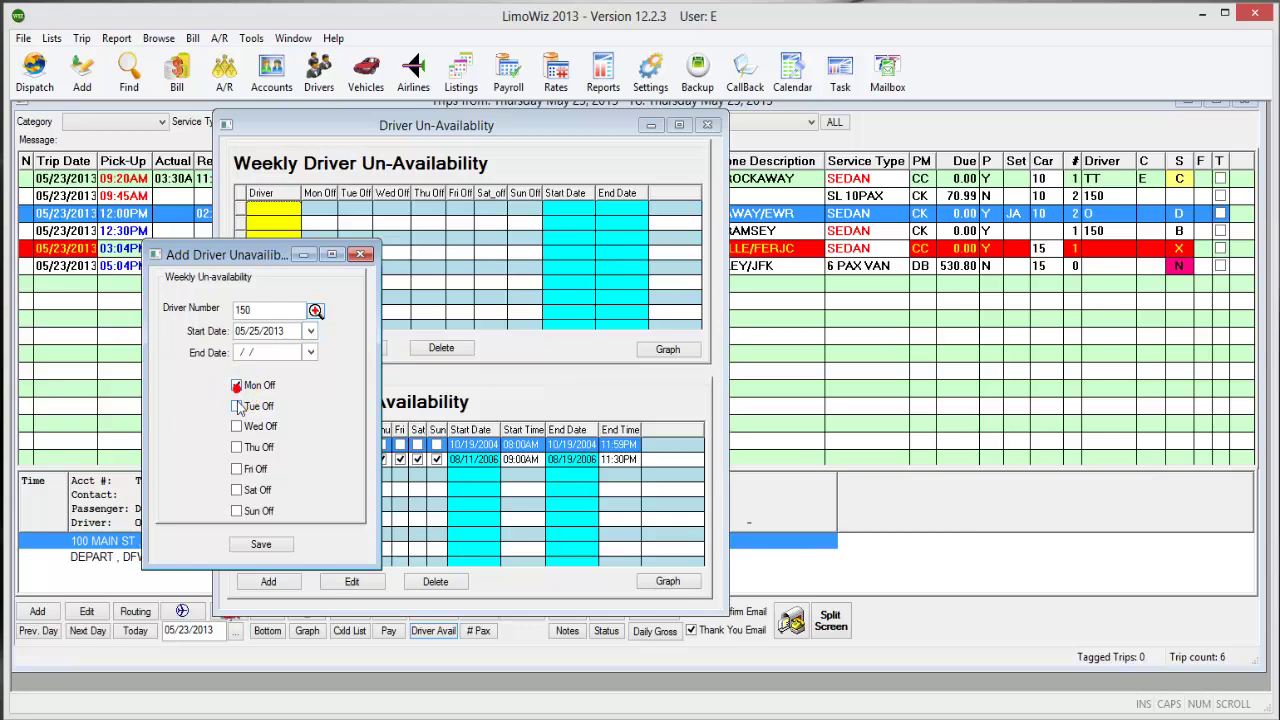
{"action": "left_click", "coordinate": [237, 448]}
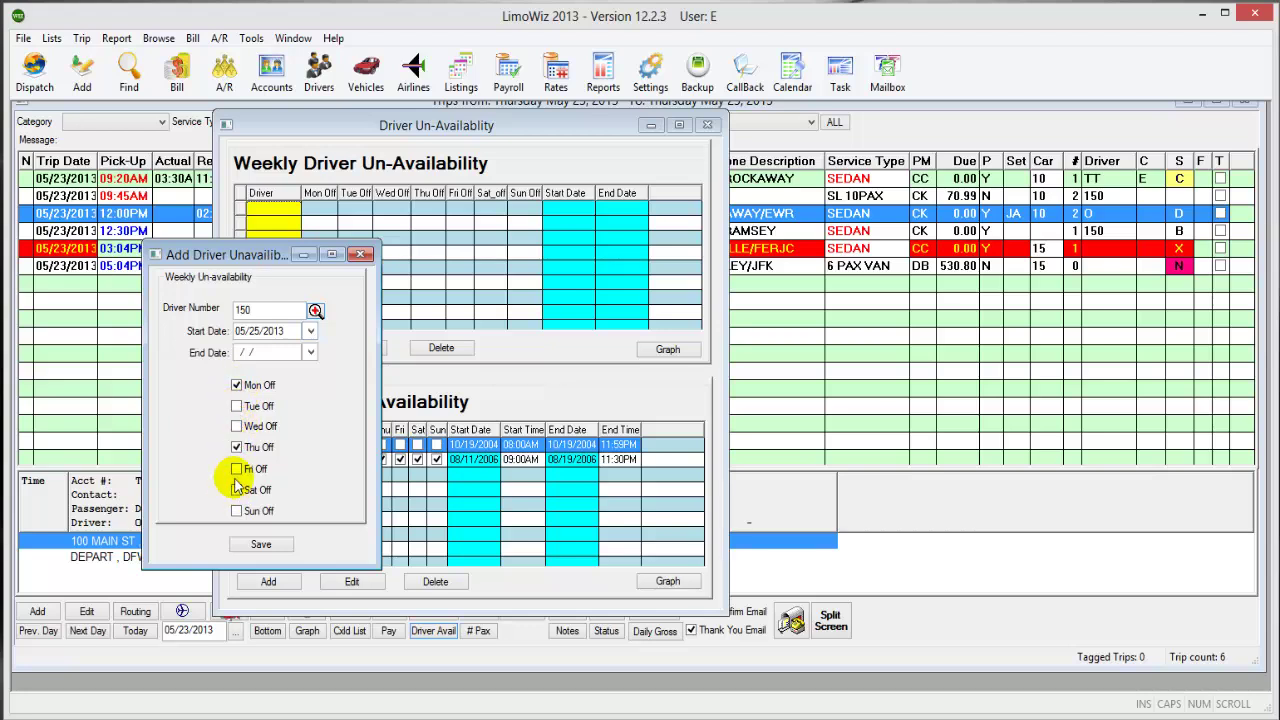
{"action": "left_click", "coordinate": [237, 469]}
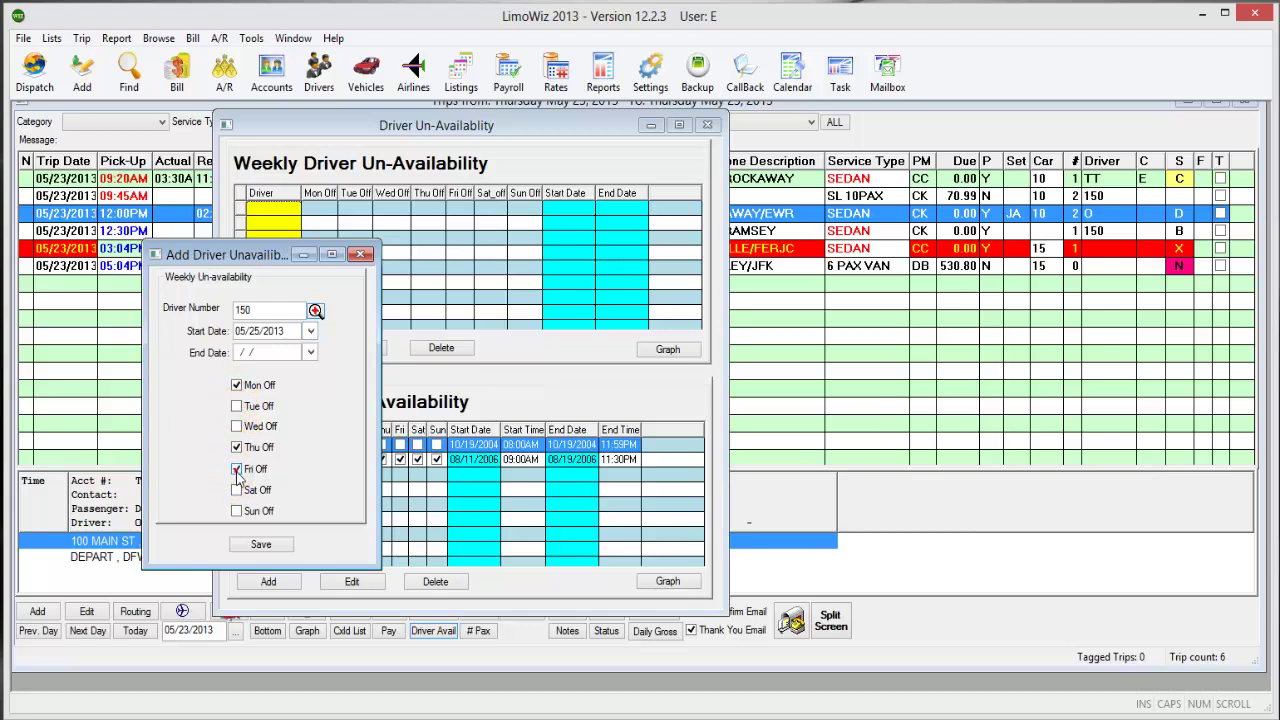
{"action": "left_click", "coordinate": [311, 353]}
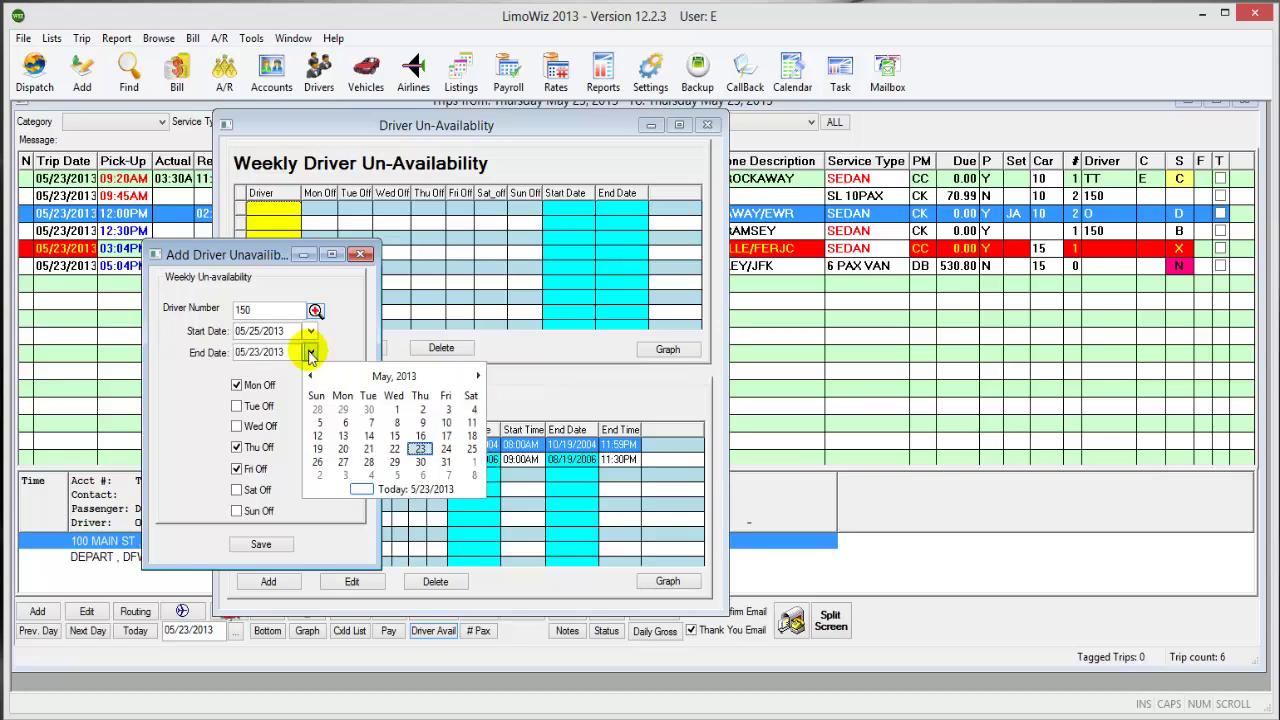
{"action": "left_click", "coordinate": [472, 449]}
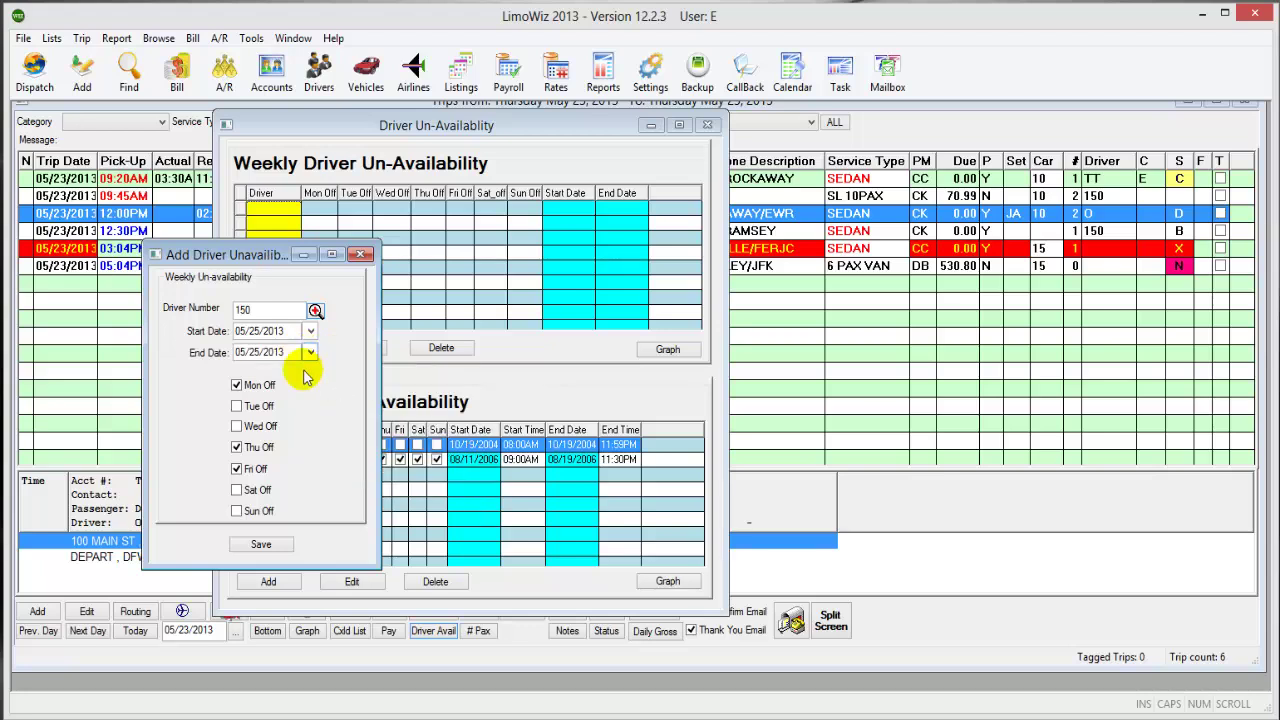
{"action": "left_click", "coordinate": [263, 544]}
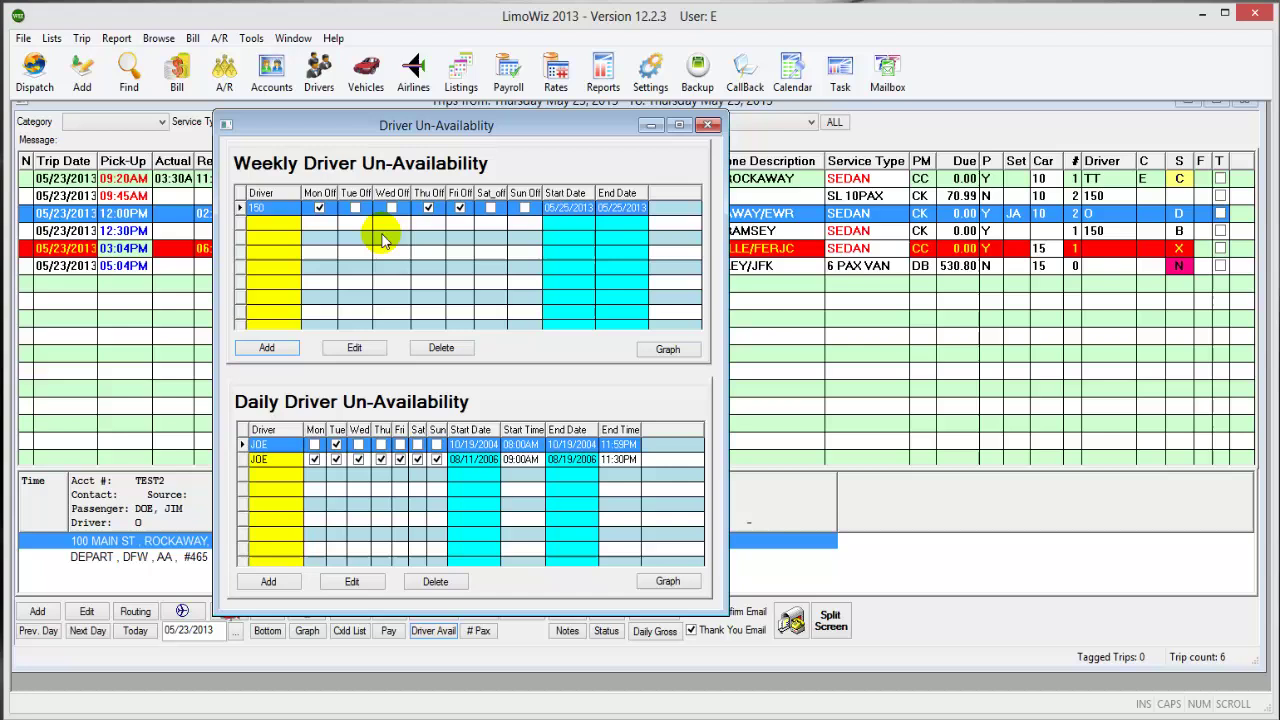
Step: Review the days off and dates of driver 150's weekly entry and close the driver un-availability window
{"action": "left_click", "coordinate": [275, 218]}
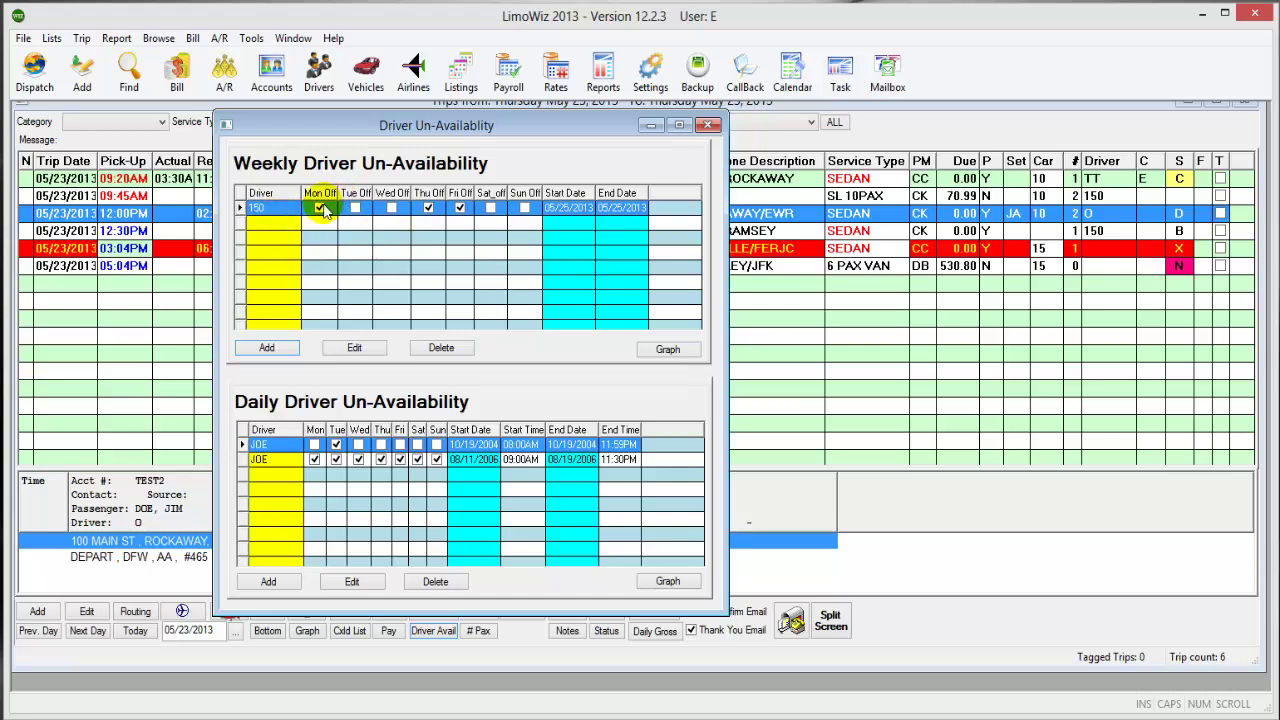
{"action": "left_click", "coordinate": [578, 222]}
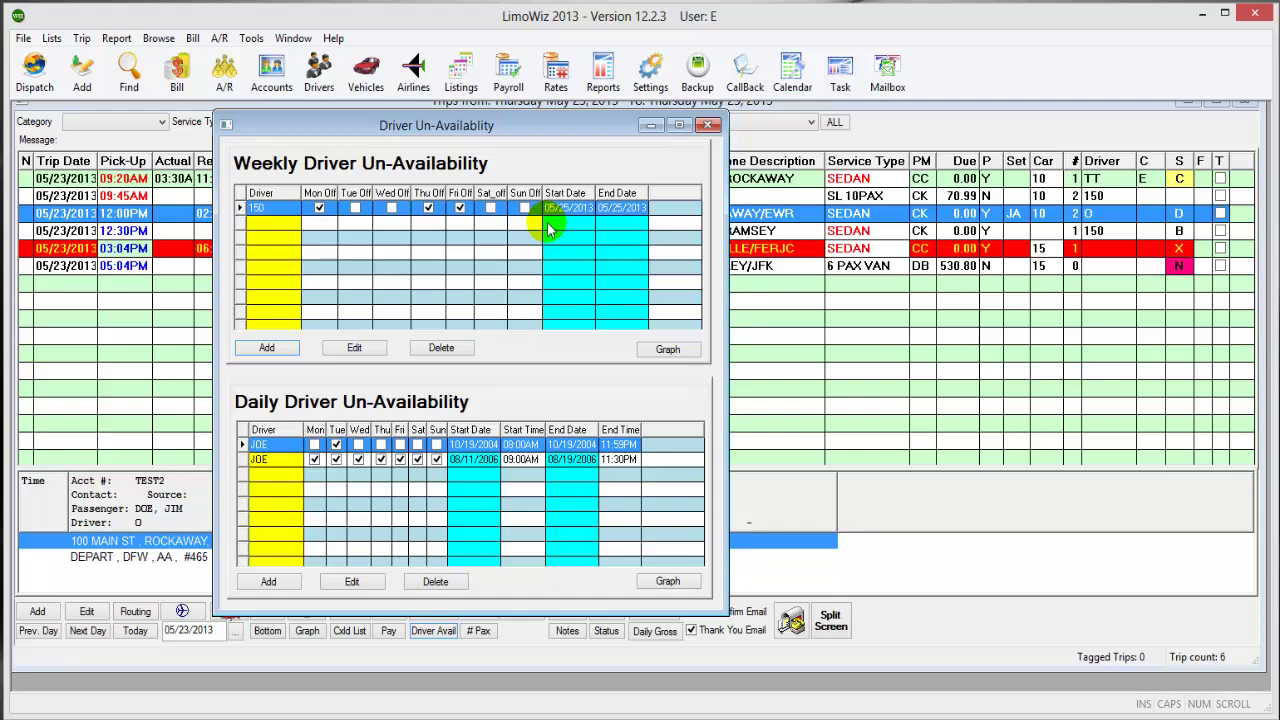
{"action": "left_click", "coordinate": [708, 124]}
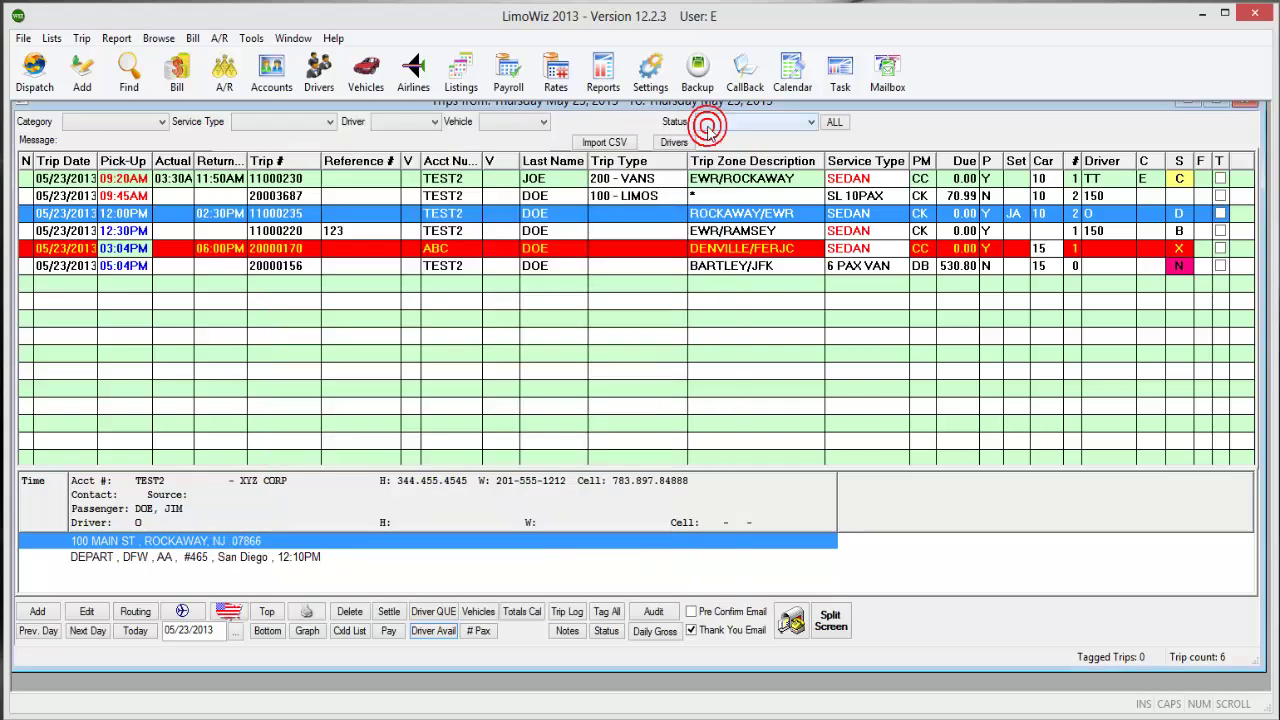
Step: Check the total number of passengers for the day's trips, and view the trip notes list and close it
{"action": "left_click", "coordinate": [479, 631]}
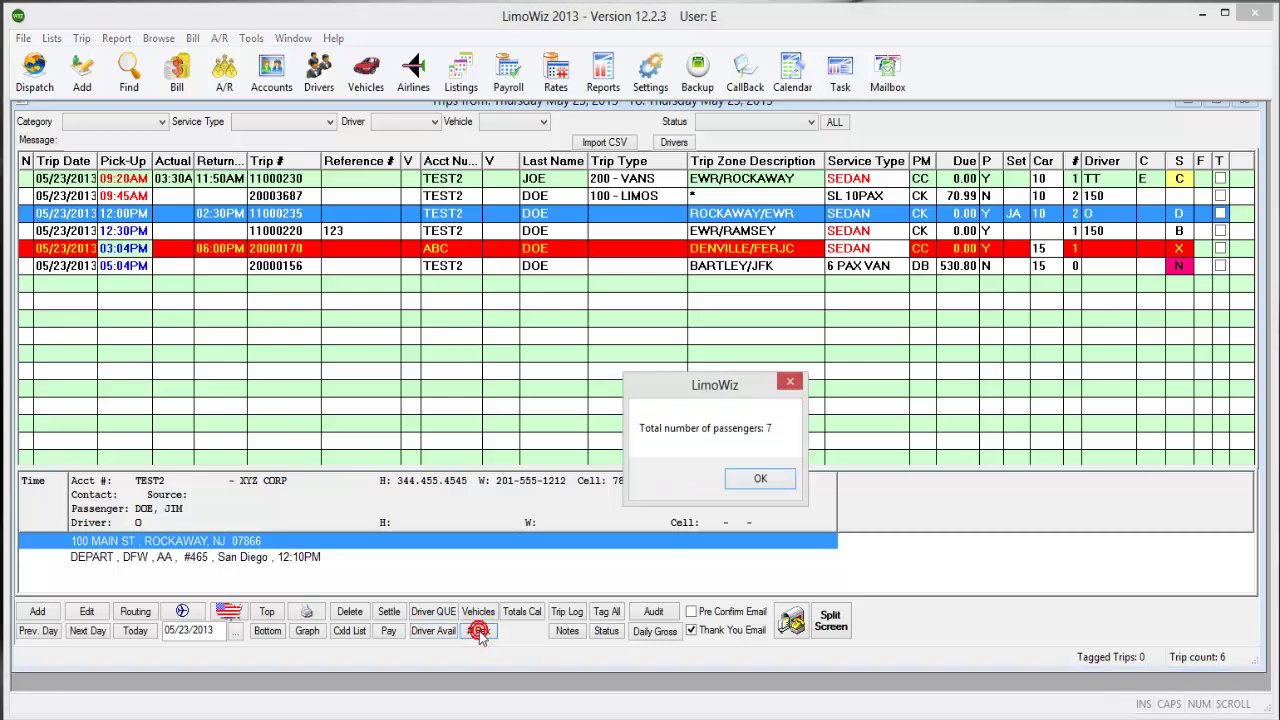
{"action": "left_click", "coordinate": [760, 480]}
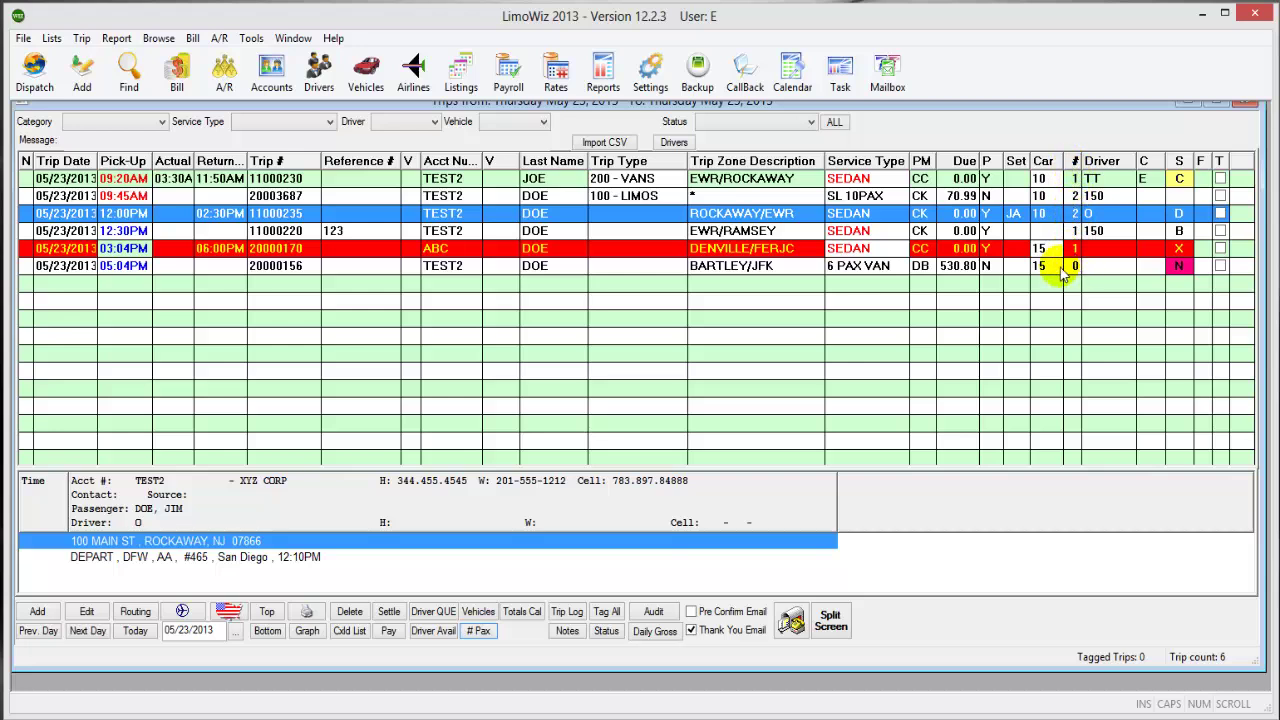
{"action": "mouse_move", "coordinate": [1057, 274]}
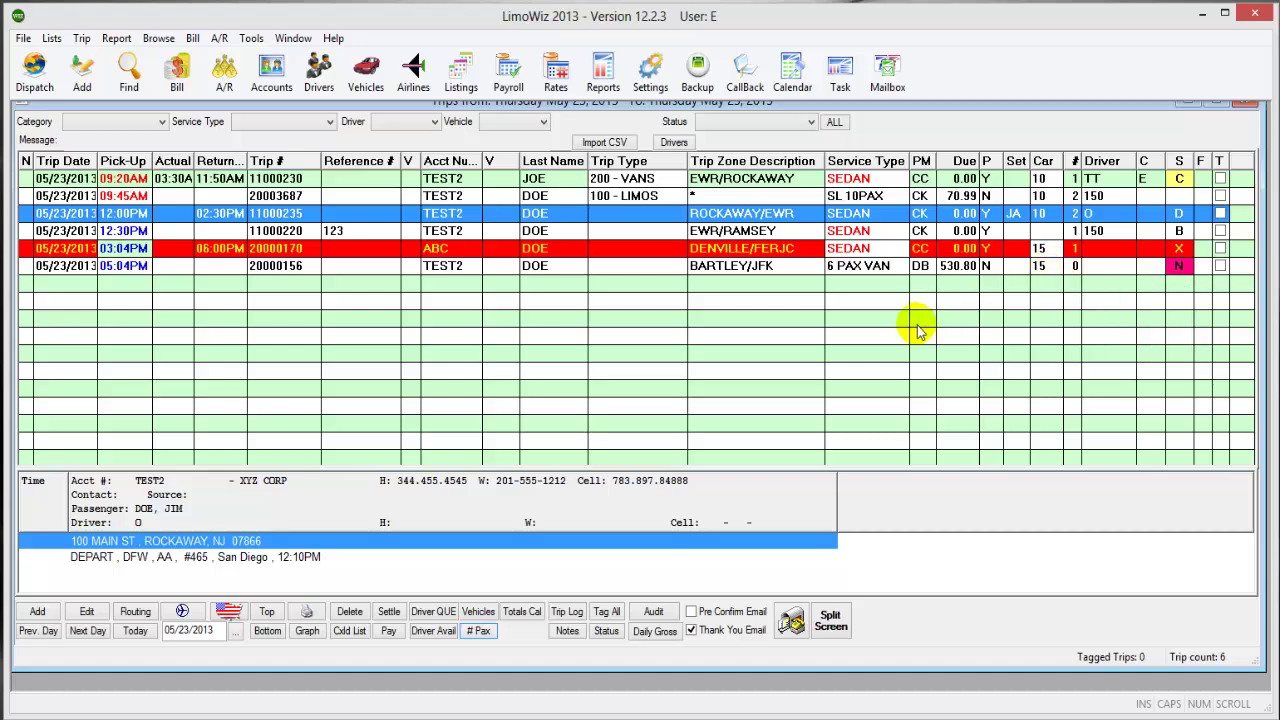
{"action": "left_click", "coordinate": [566, 631]}
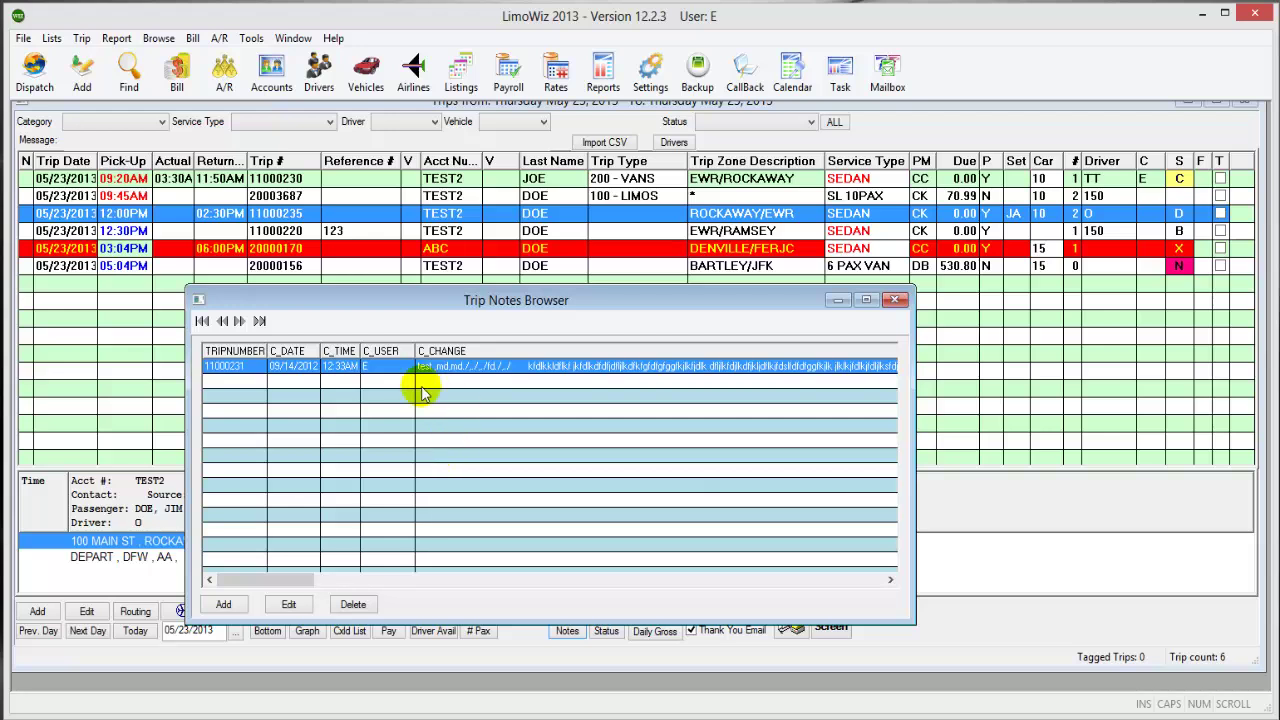
{"action": "left_click", "coordinate": [894, 299]}
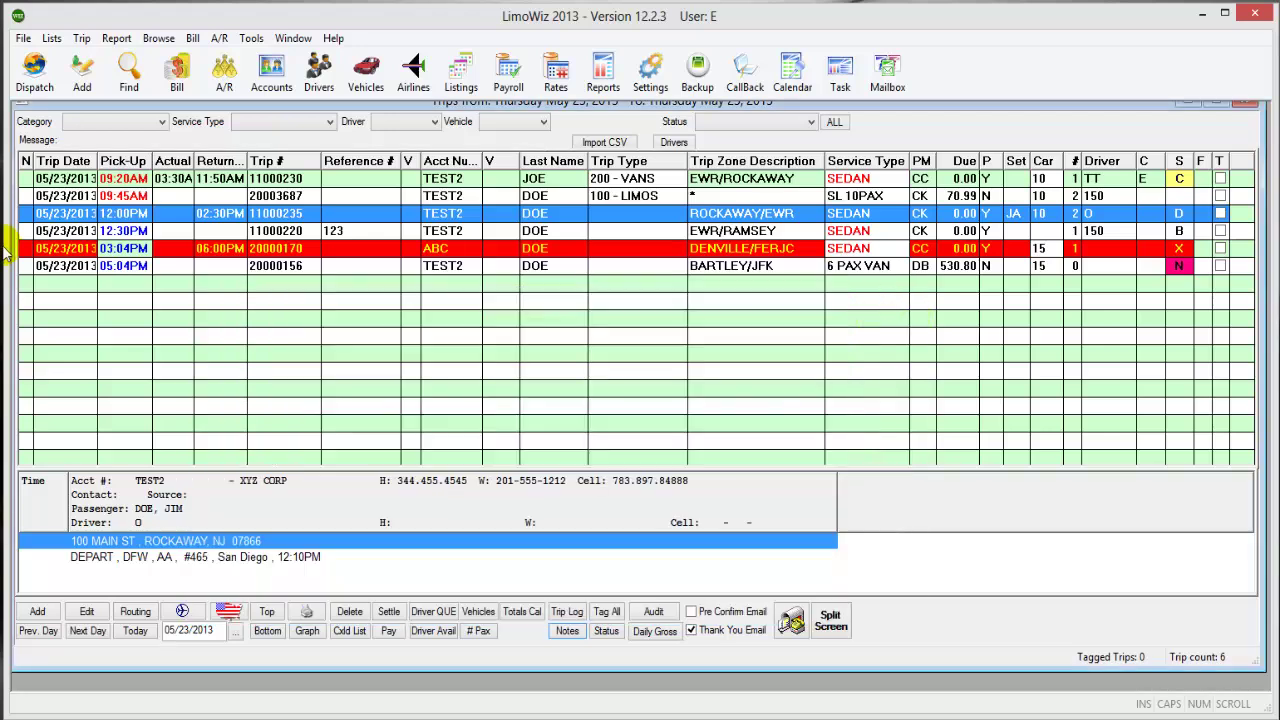
Step: Open the trip status list for the 12:00PM trip, move it clear of the status column, and close it
{"action": "left_click", "coordinate": [606, 631]}
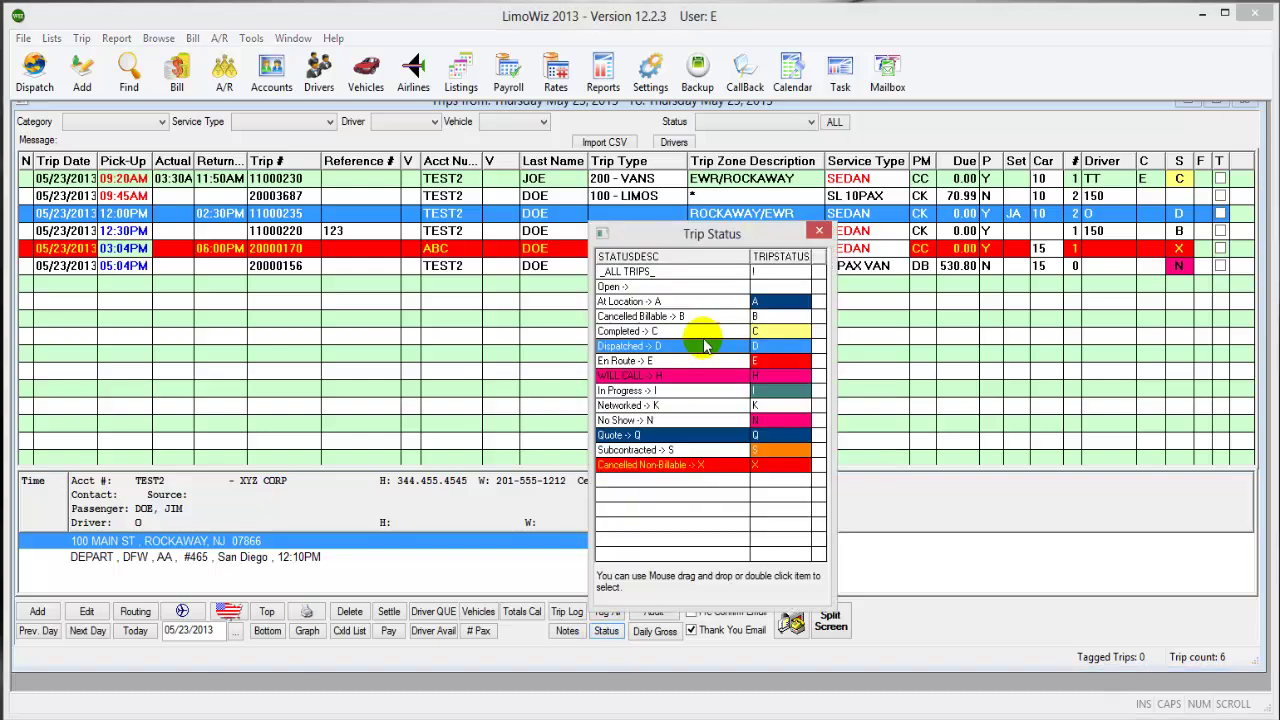
{"action": "left_click_drag", "start_coordinate": [723, 240], "coordinate": [634, 190]}
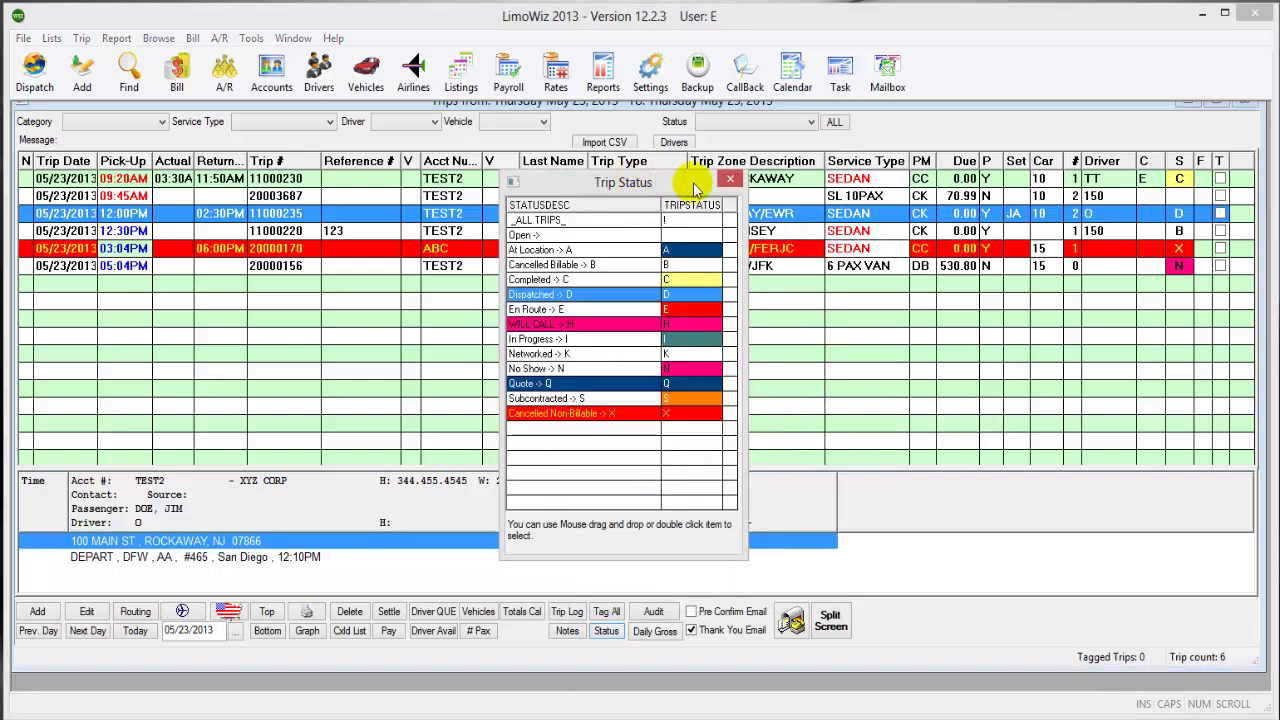
{"action": "left_click", "coordinate": [730, 180]}
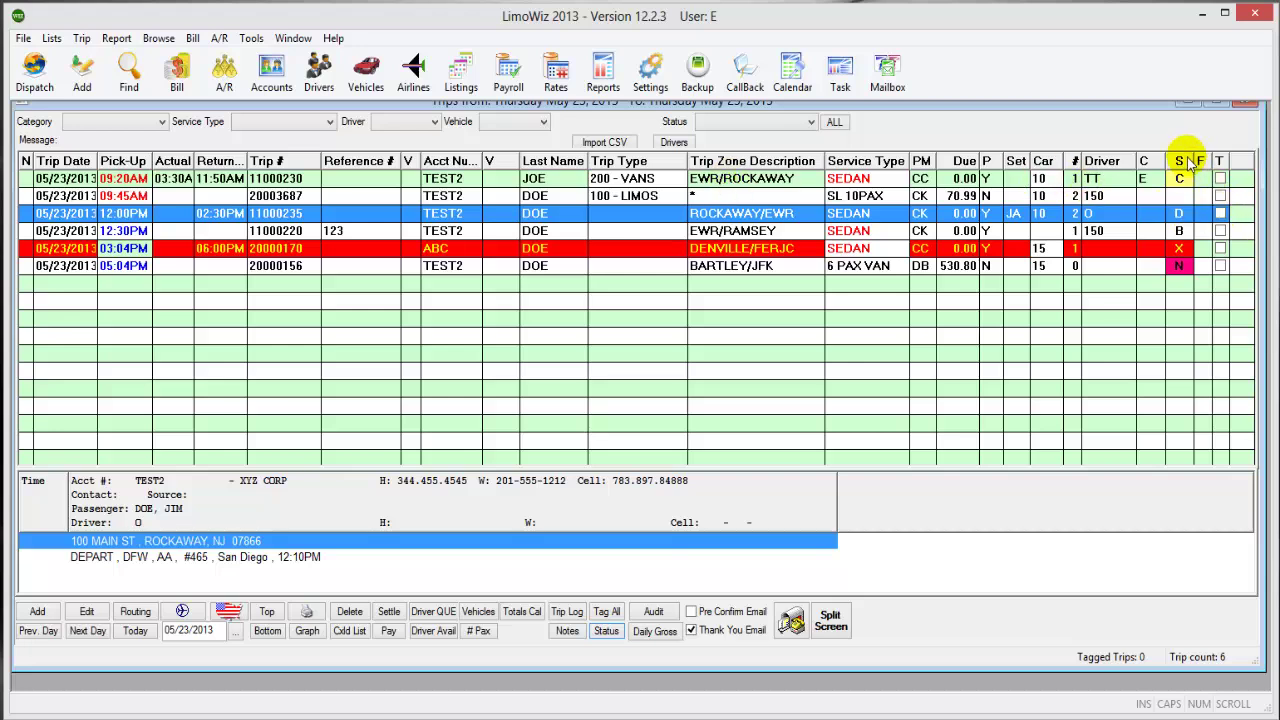
Step: Open the status choices directly from the 09:45AM trip's status cell and close them without choosing a status
{"action": "left_click", "coordinate": [1180, 196]}
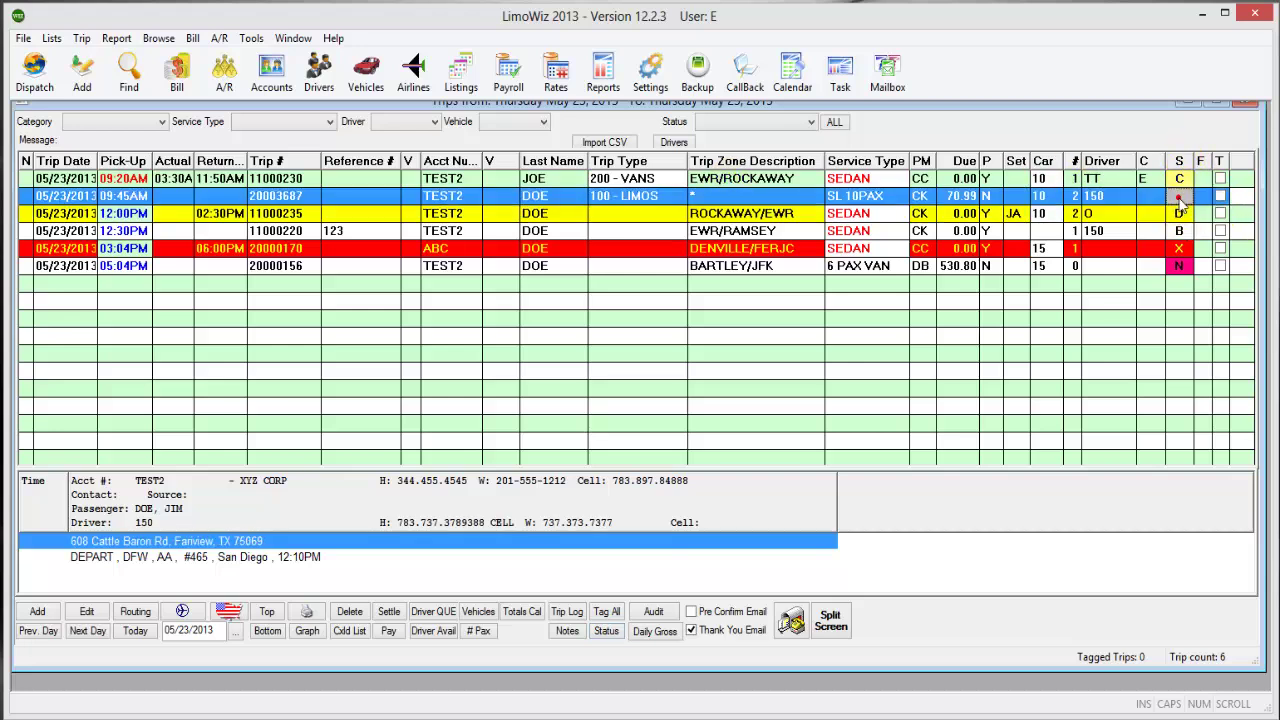
{"action": "double_click", "coordinate": [1180, 196]}
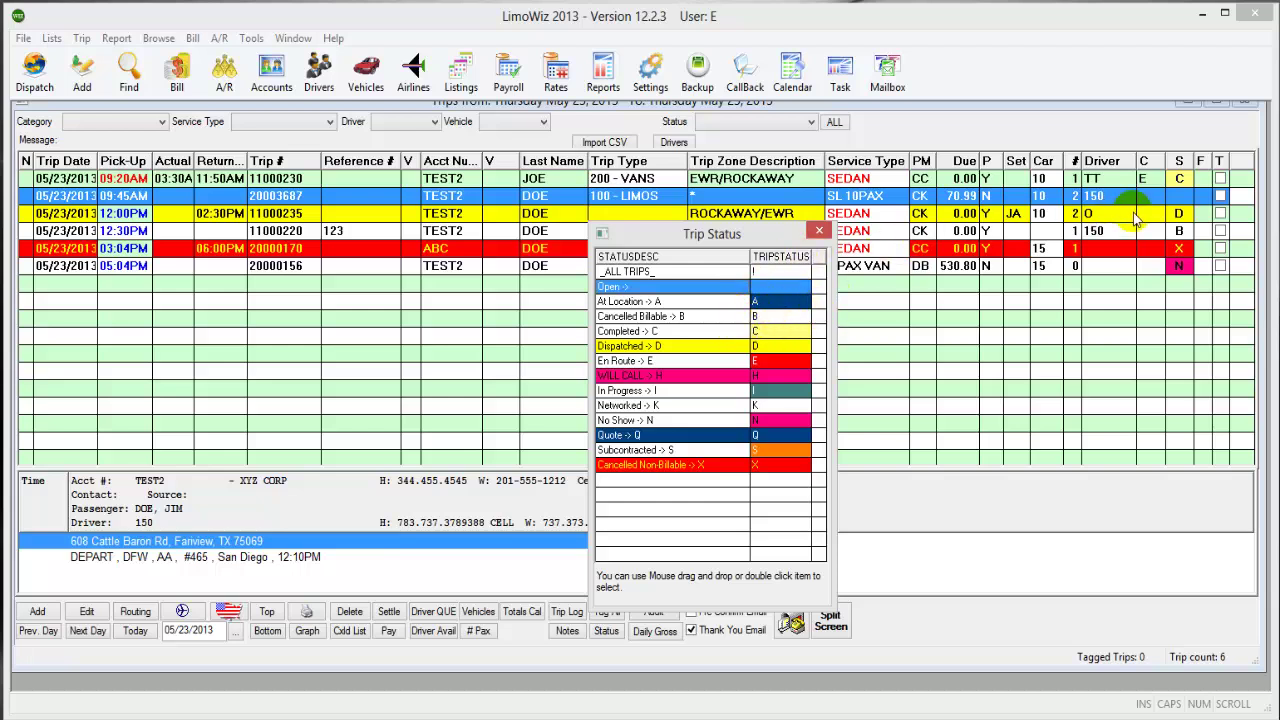
{"action": "left_click", "coordinate": [1180, 200]}
{"action": "left_click_drag", "start_coordinate": [1180, 200], "coordinate": [829, 234]}
{"action": "left_click", "coordinate": [819, 231]}
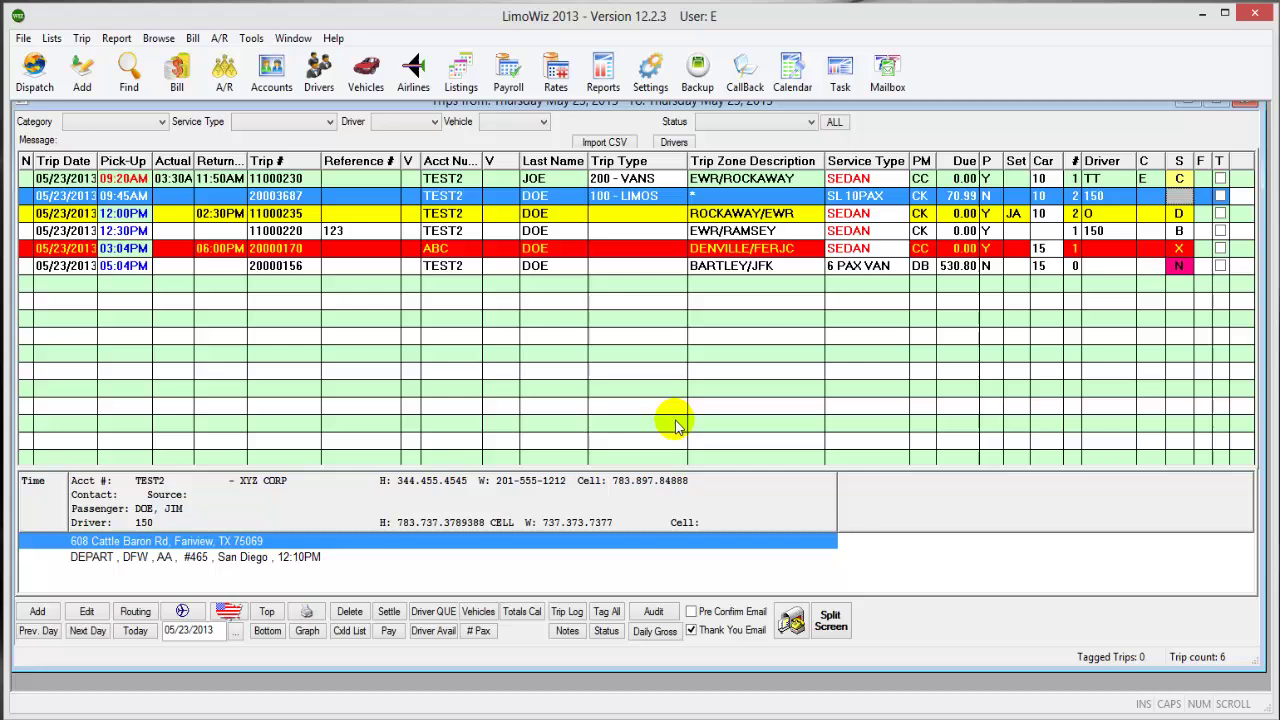